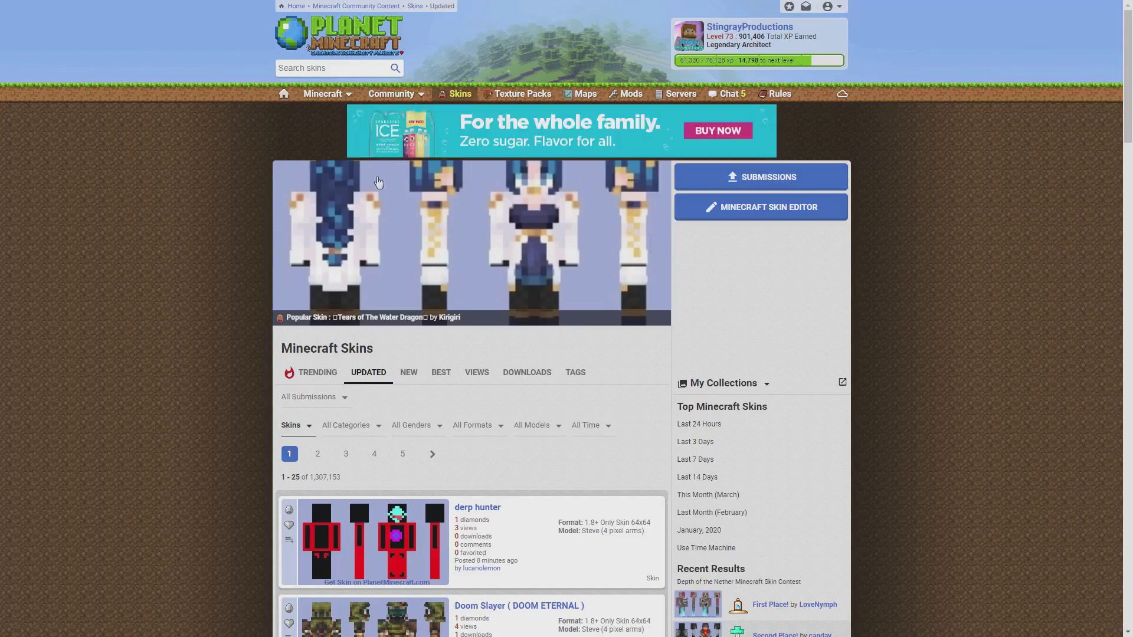
Open the Minecraft Skin Editor from the skins page and start PMCSkin3D
{"action": "left_click", "coordinate": [767, 216]}
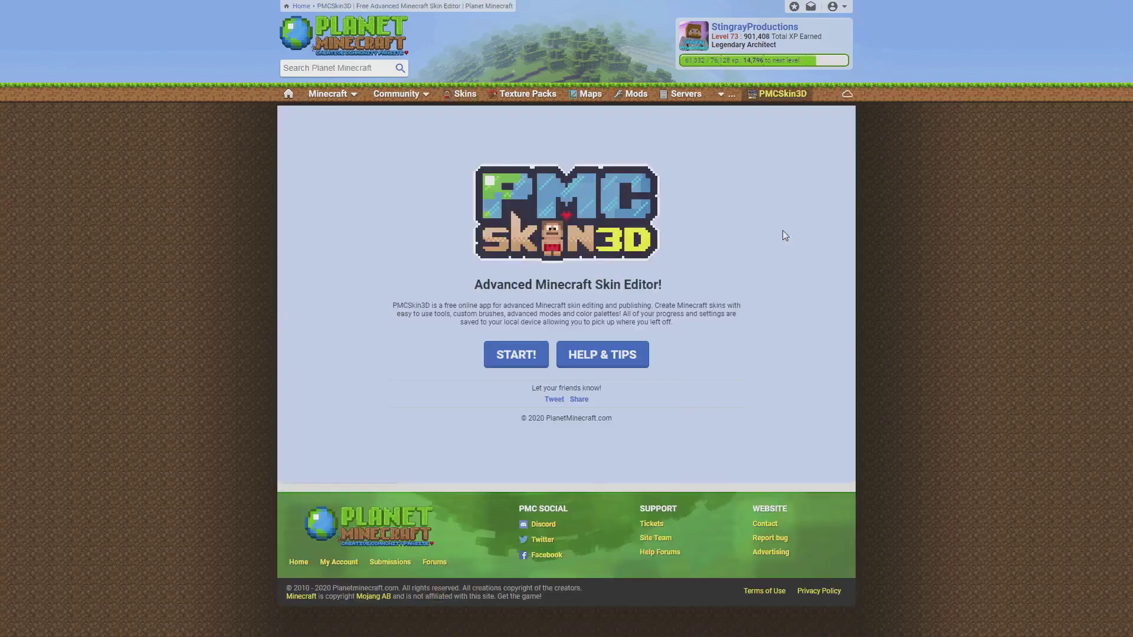
{"action": "left_click", "coordinate": [504, 353]}
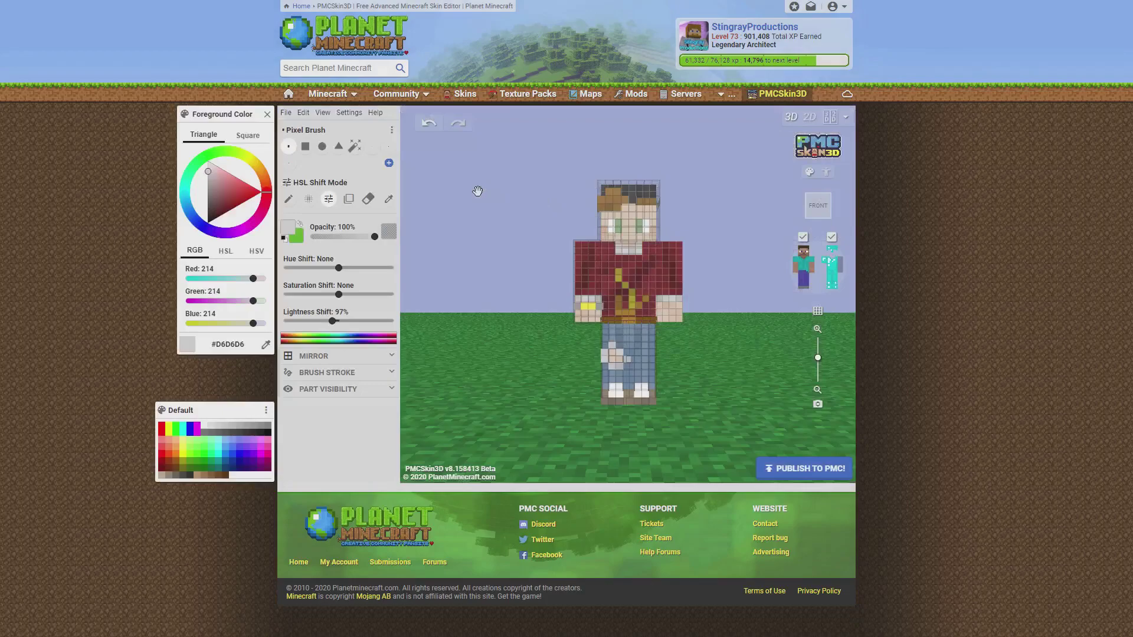
{"action": "left_click_drag", "start_coordinate": [536, 215], "coordinate": [490, 225]}
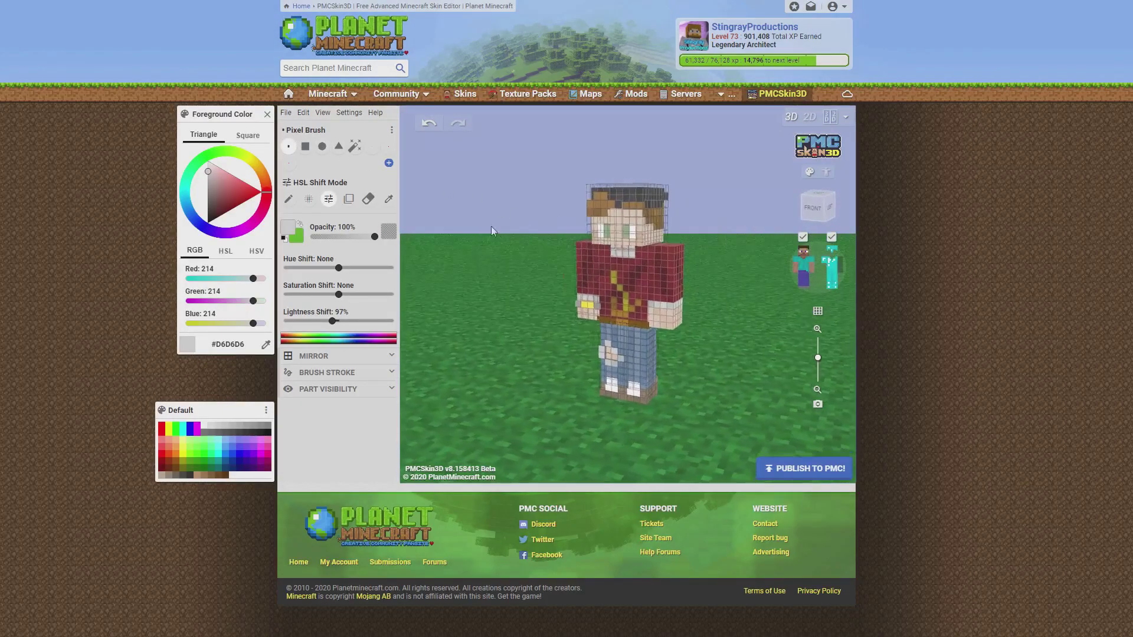
Create a new skin with the Steve model and pale pink model colour #F4E2EF, discarding the current skin
{"action": "left_click", "coordinate": [286, 113]}
{"action": "left_click", "coordinate": [298, 127]}
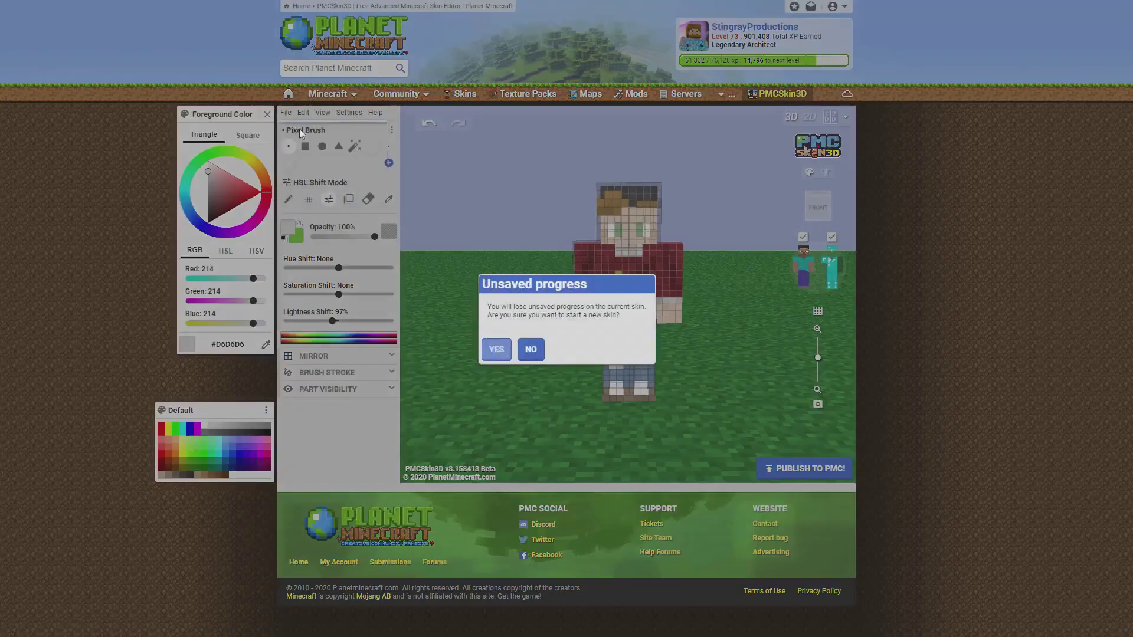
{"action": "left_click", "coordinate": [496, 349]}
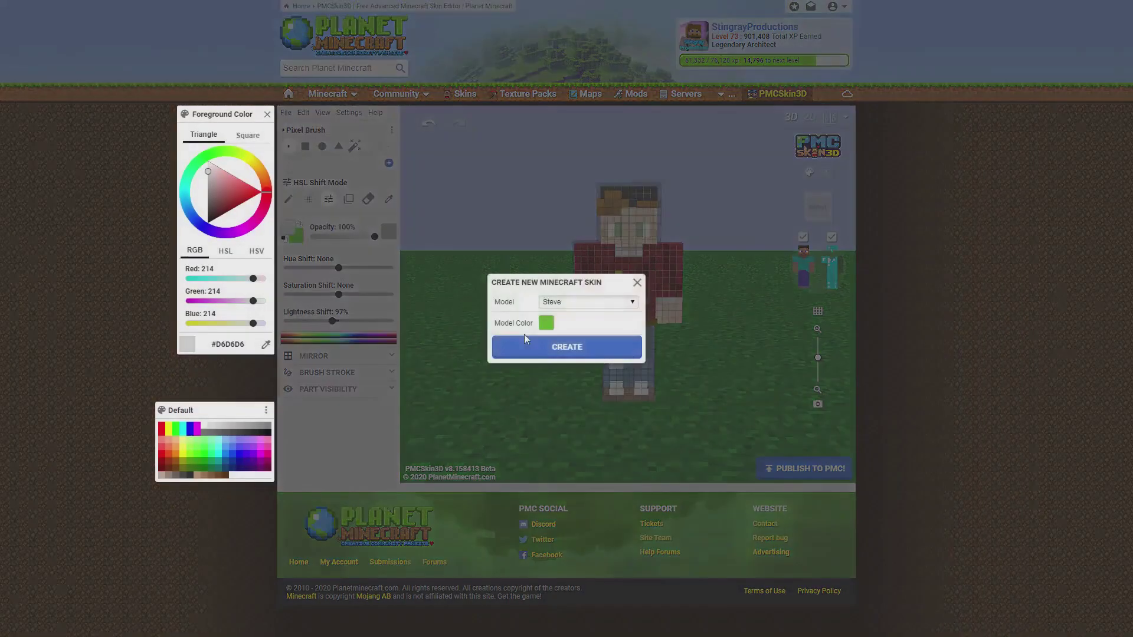
{"action": "left_click", "coordinate": [579, 303]}
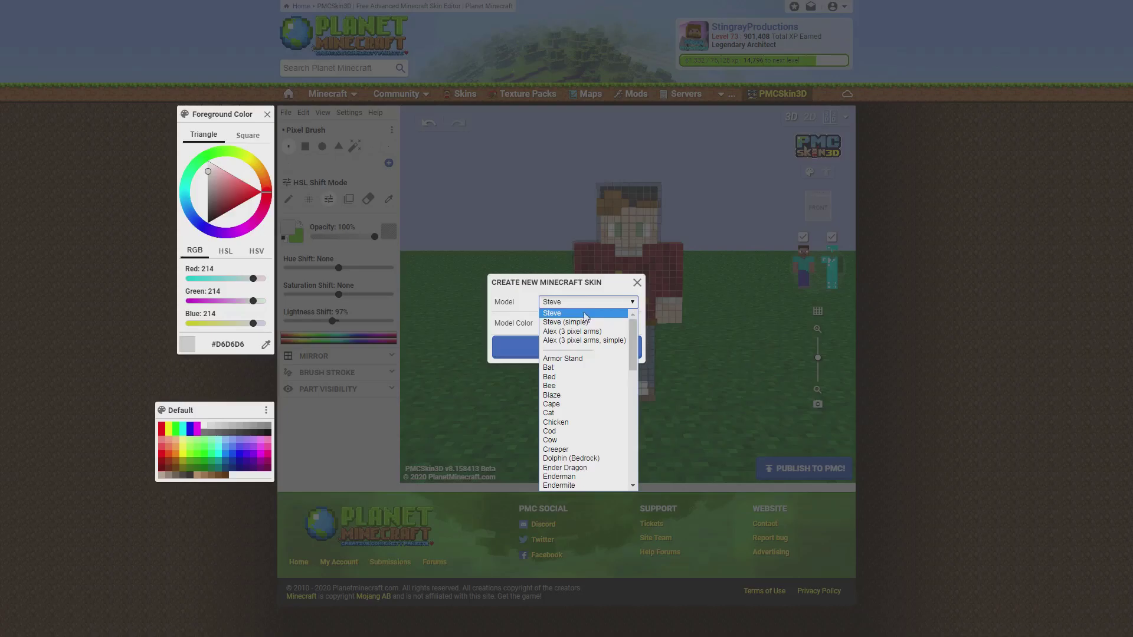
{"action": "left_click", "coordinate": [586, 317]}
{"action": "left_click", "coordinate": [547, 323]}
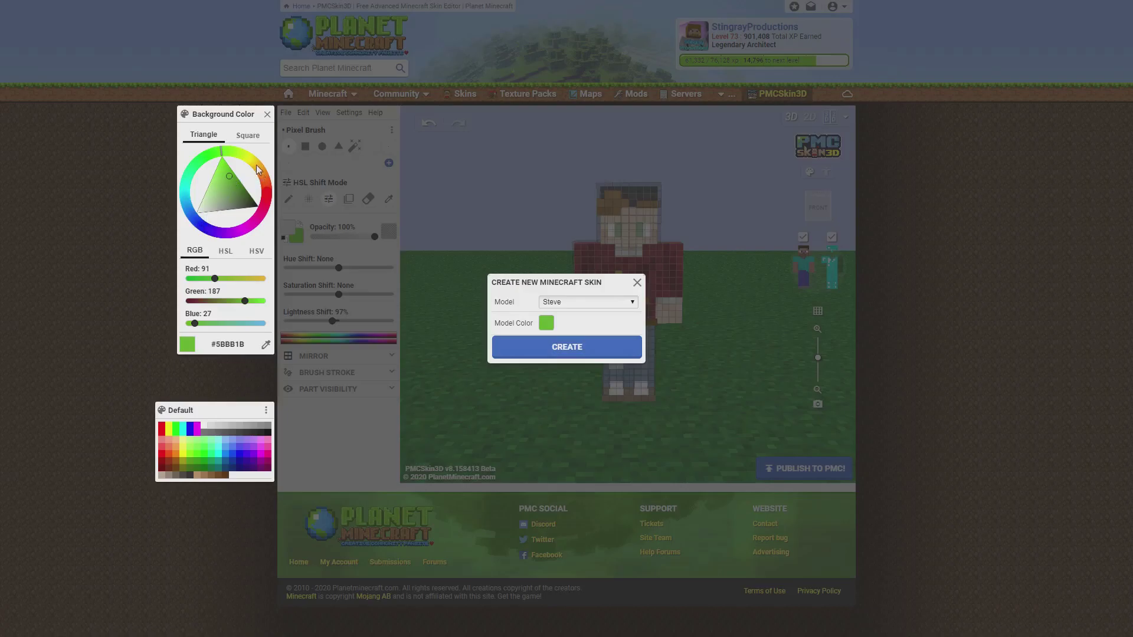
{"action": "left_click_drag", "start_coordinate": [257, 165], "coordinate": [251, 160]}
{"action": "left_click_drag", "start_coordinate": [260, 216], "coordinate": [235, 166]}
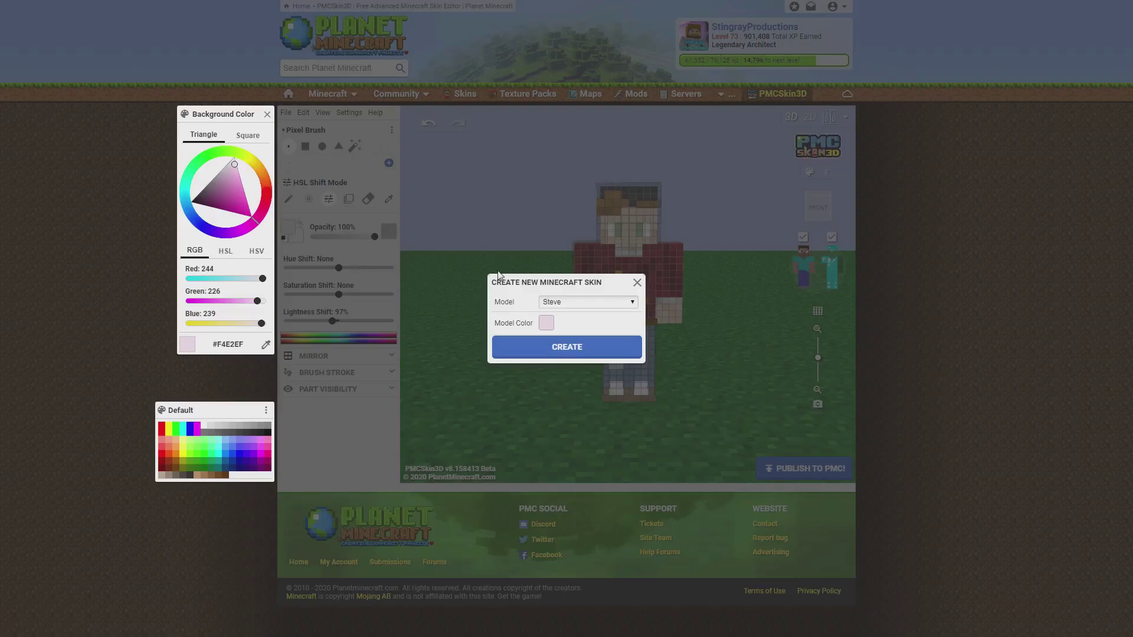
{"action": "left_click", "coordinate": [573, 354]}
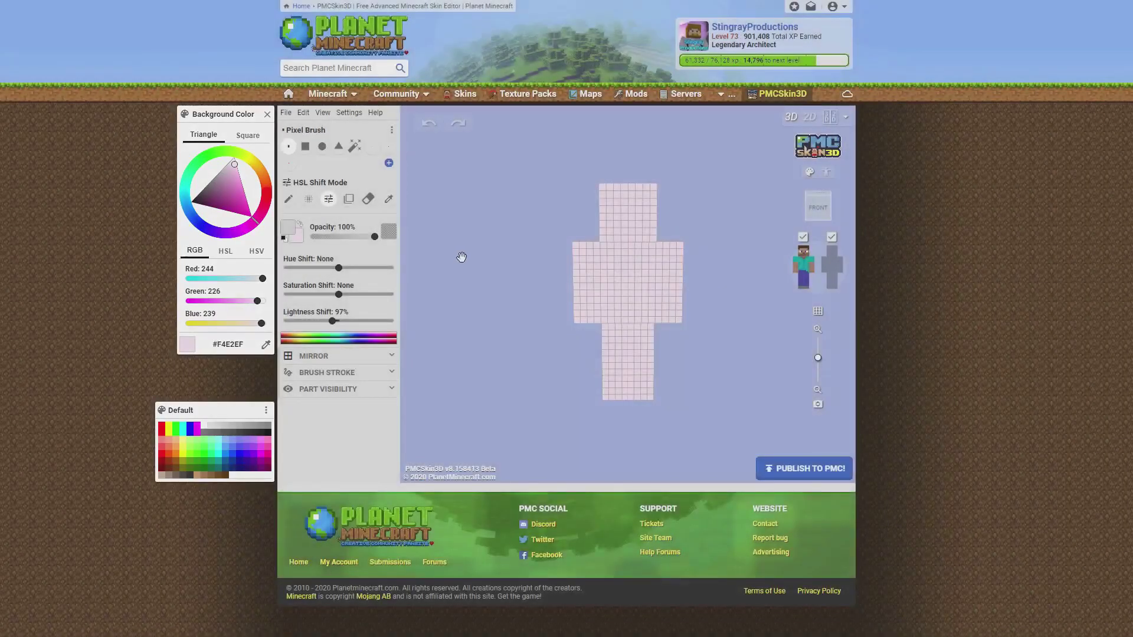
Hide the torso, arms and legs of the model so that only the head is shown
{"action": "left_click_drag", "start_coordinate": [475, 239], "coordinate": [513, 232]}
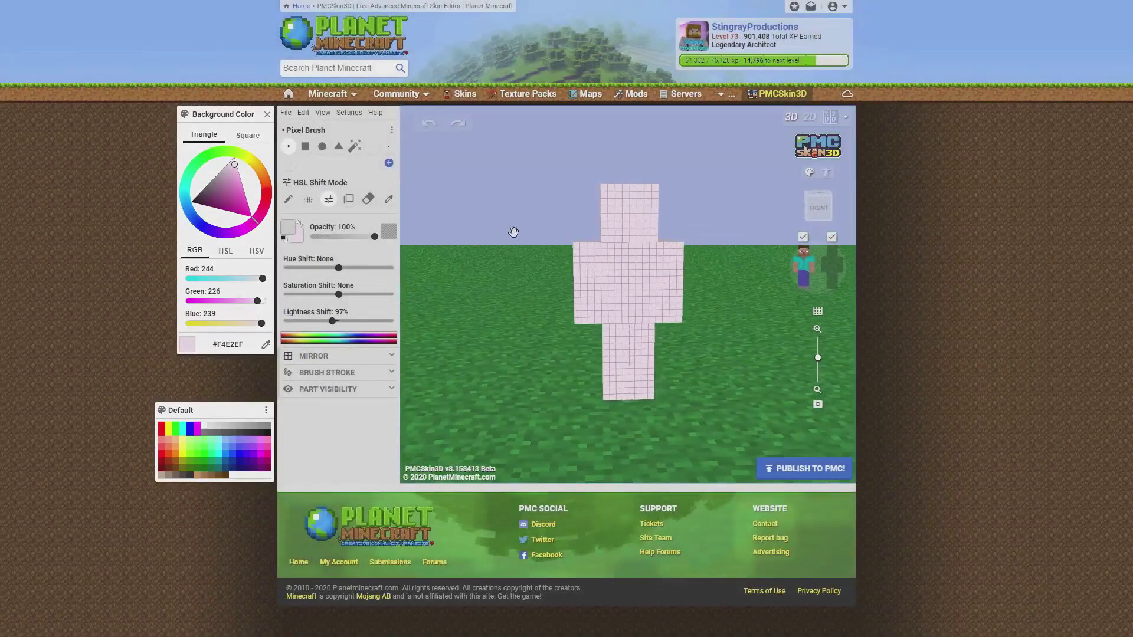
{"action": "left_click", "coordinate": [797, 271]}
{"action": "left_click", "coordinate": [803, 267]}
{"action": "left_click", "coordinate": [810, 271]}
{"action": "left_click", "coordinate": [806, 282]}
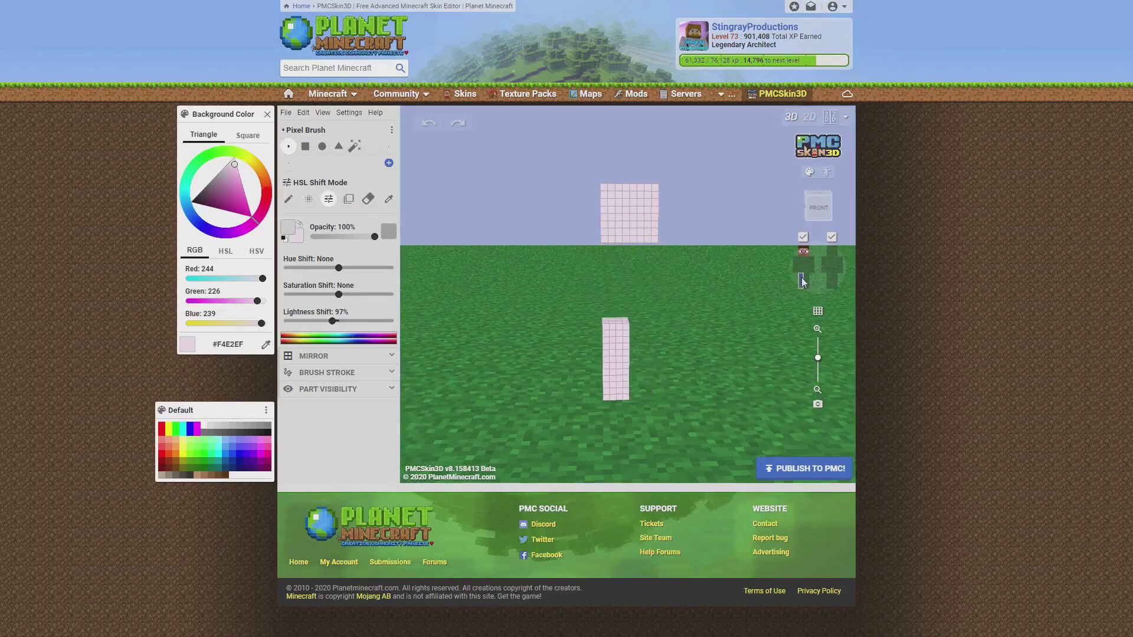
{"action": "left_click", "coordinate": [801, 282]}
{"action": "scroll", "coordinate": [753, 328], "scroll_direction": "up", "scroll_amount": 2}
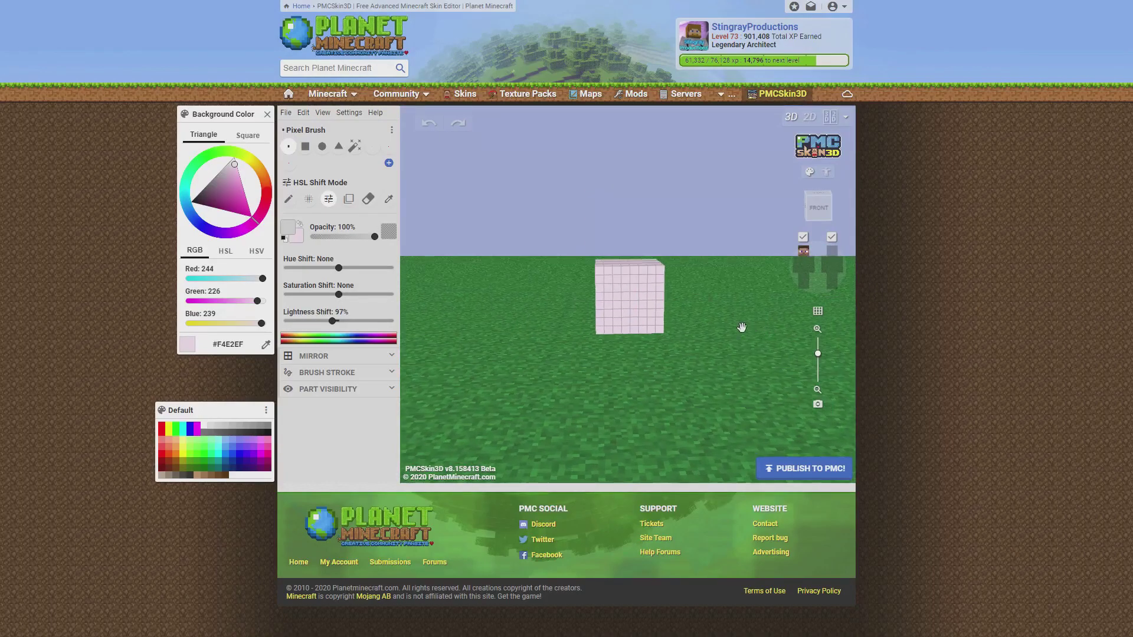
{"action": "scroll", "coordinate": [592, 161], "scroll_direction": "up", "scroll_amount": 1}
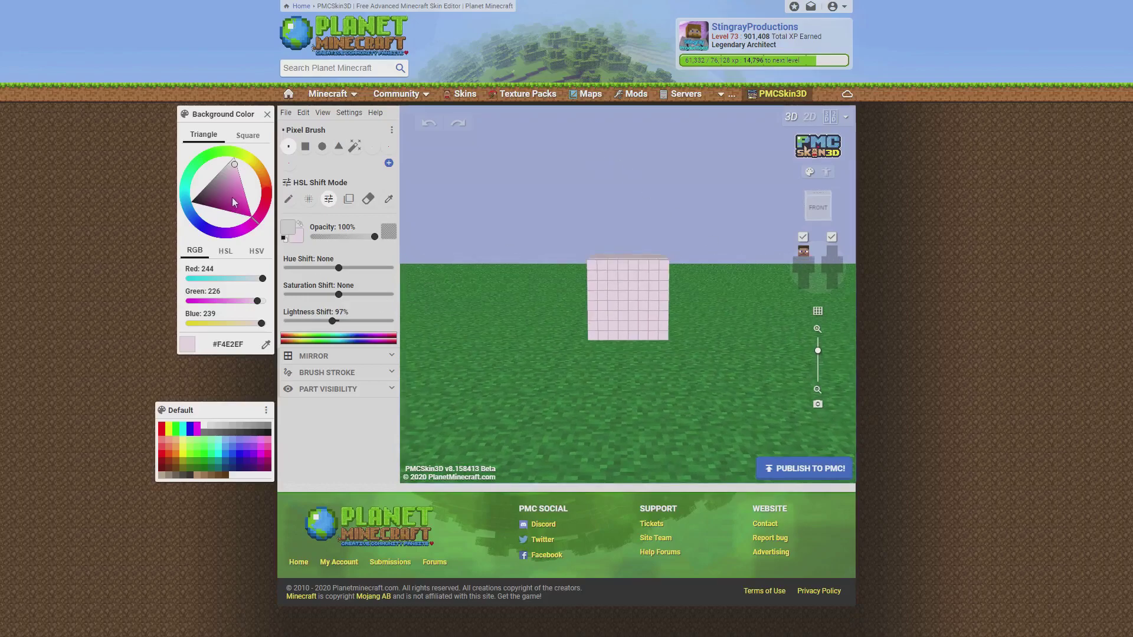
Set the background colour to muted green #99B984, switch to Smooth Mode and turn on surface mirroring
{"action": "left_click", "coordinate": [222, 152]}
{"action": "left_click_drag", "start_coordinate": [223, 192], "coordinate": [219, 201]}
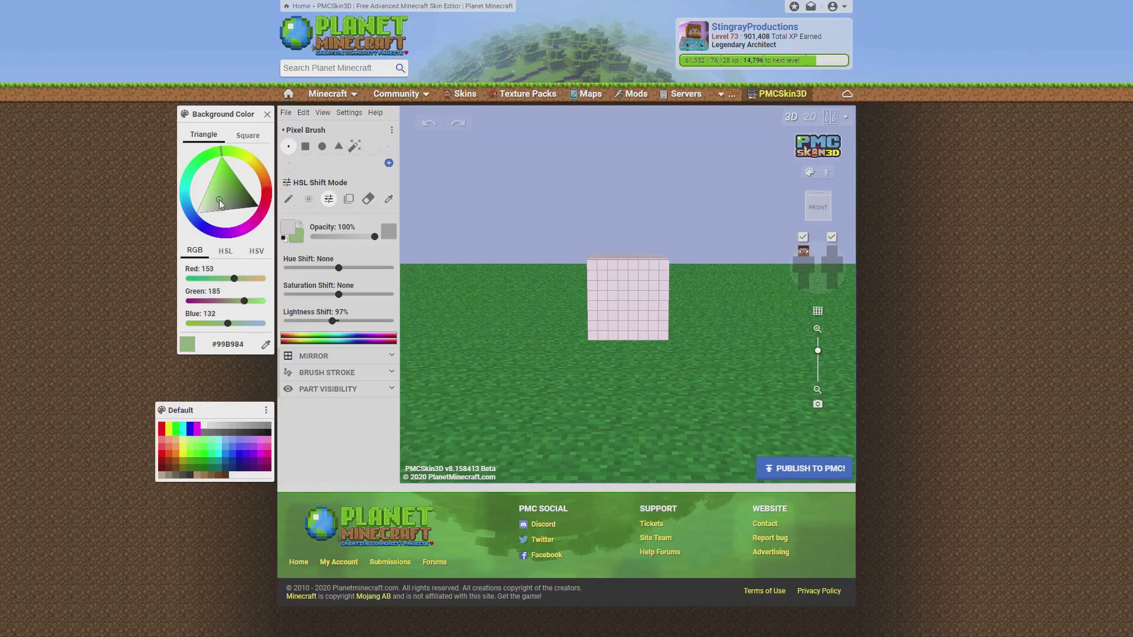
{"action": "left_click", "coordinate": [288, 200]}
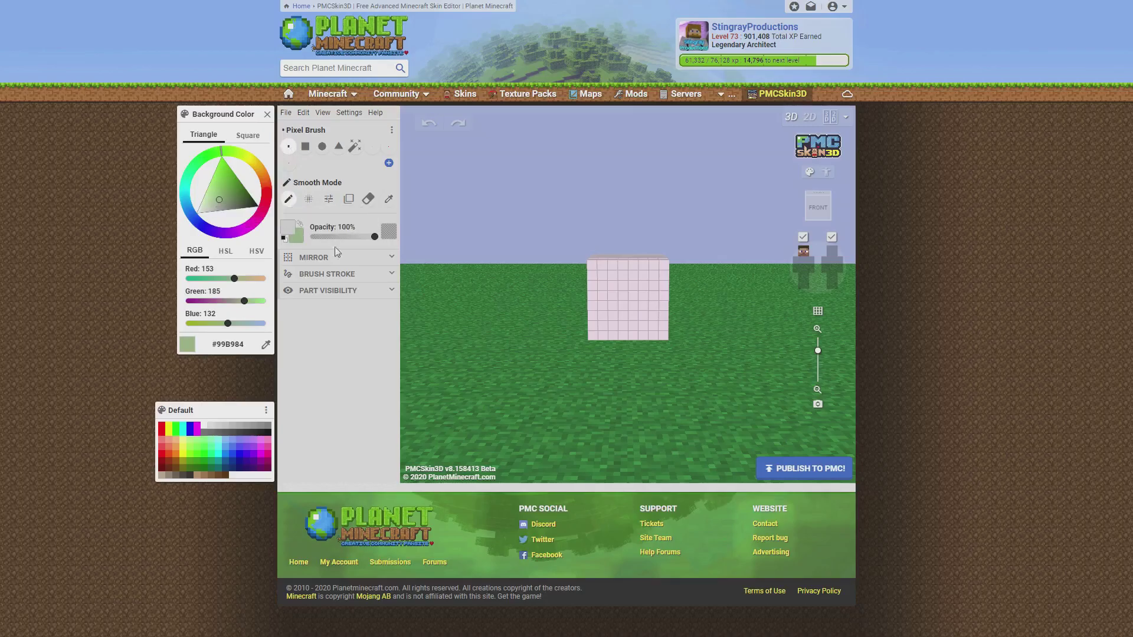
{"action": "left_click", "coordinate": [365, 259]}
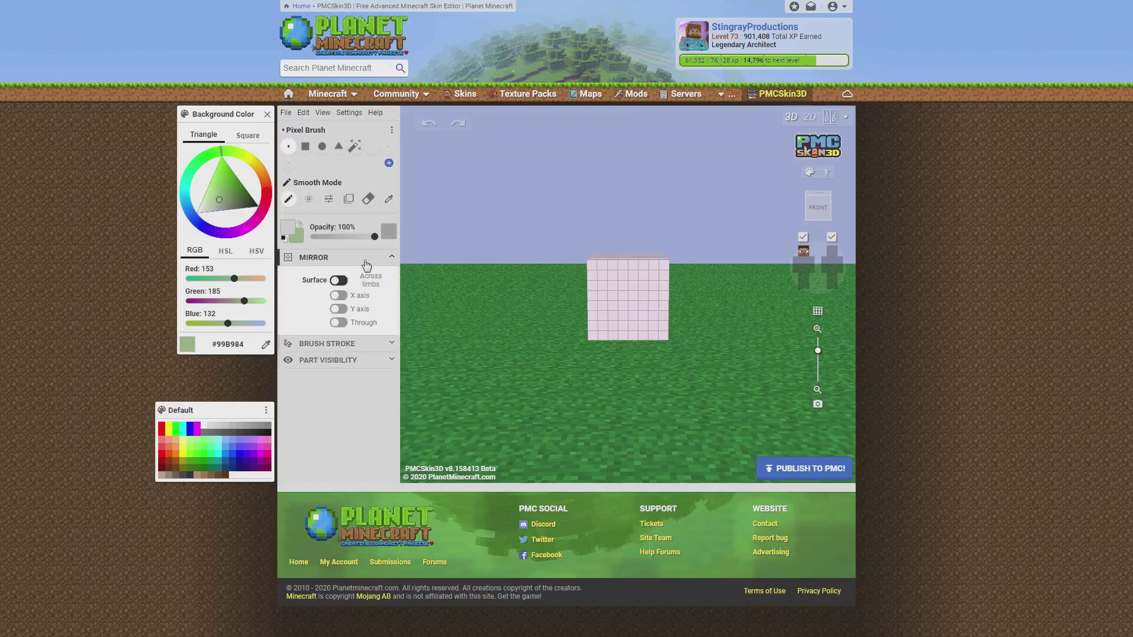
{"action": "left_click", "coordinate": [340, 281]}
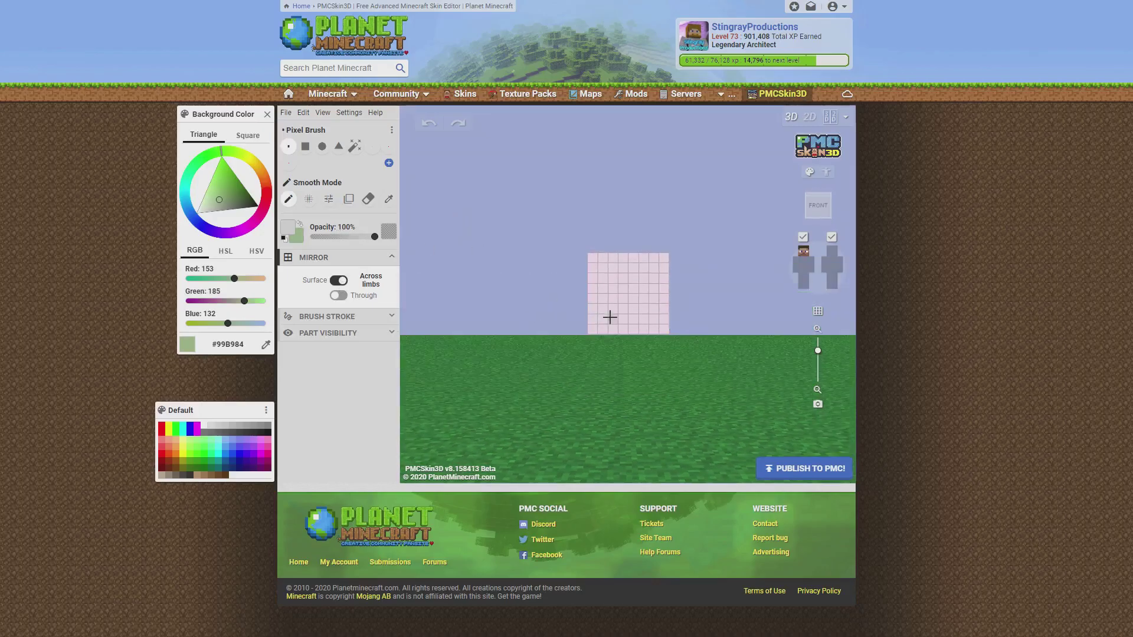
Paint a mirrored pair of eyes on the front of the head with greyish inner pixels and white outer pixels
{"action": "left_click", "coordinate": [225, 204]}
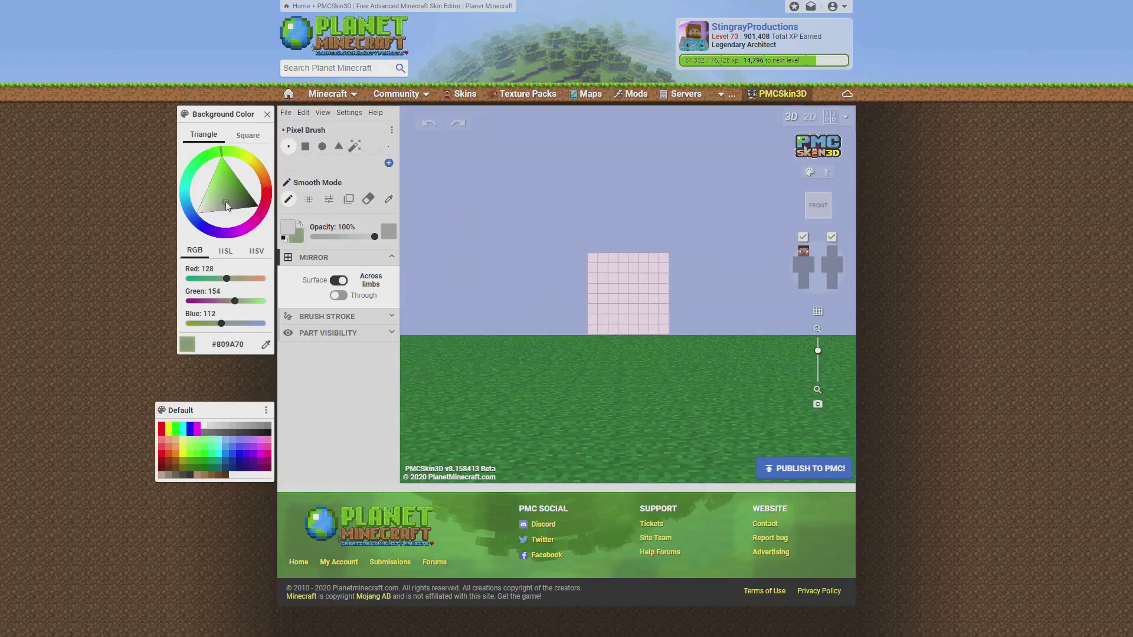
{"action": "left_click", "coordinate": [615, 309]}
{"action": "left_click", "coordinate": [229, 207]}
{"action": "left_click_drag", "start_coordinate": [228, 207], "coordinate": [197, 214]}
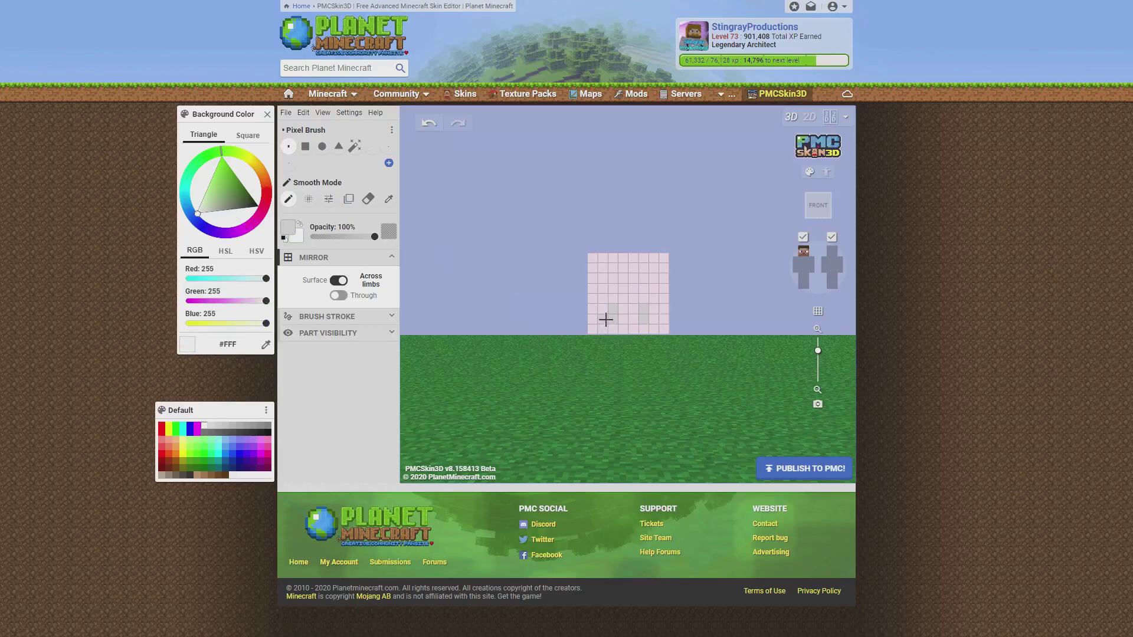
{"action": "left_click", "coordinate": [288, 228]}
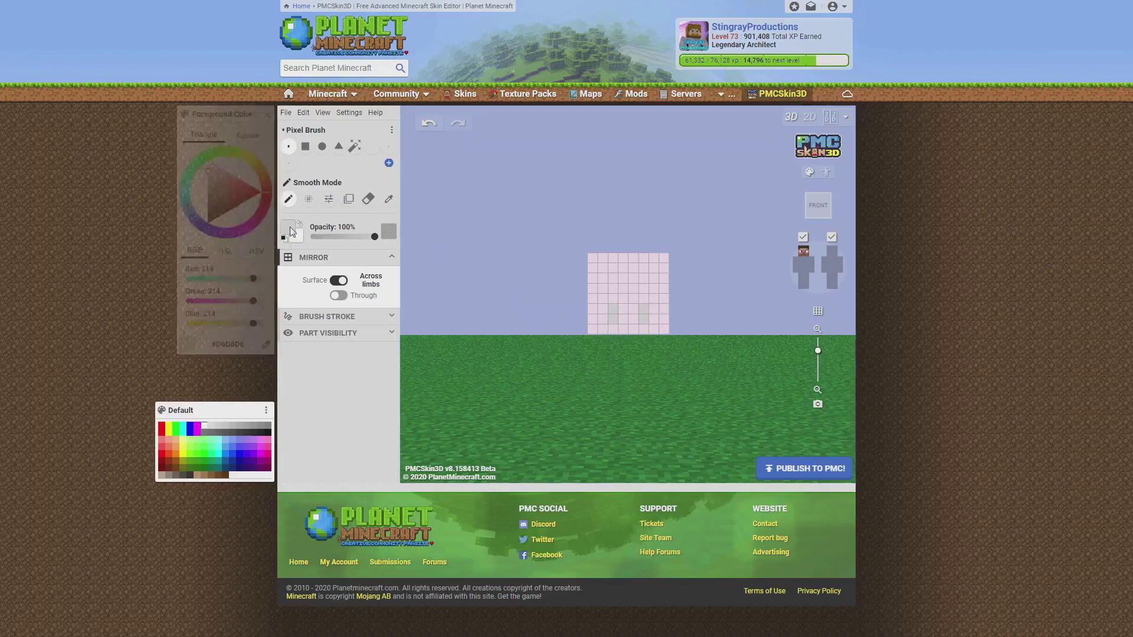
{"action": "left_click", "coordinate": [601, 313]}
{"action": "mouse_move", "coordinate": [495, 317]}
{"action": "left_mouse_down"}
{"action": "mouse_move", "coordinate": [592, 313]}
{"action": "mouse_move", "coordinate": [454, 316]}
{"action": "mouse_move", "coordinate": [519, 324]}
{"action": "mouse_move", "coordinate": [489, 319]}
{"action": "left_mouse_up"}
Set the foreground colour to brown #9A7848 and paint the hairline across the face and around the head
{"action": "left_click", "coordinate": [258, 176]}
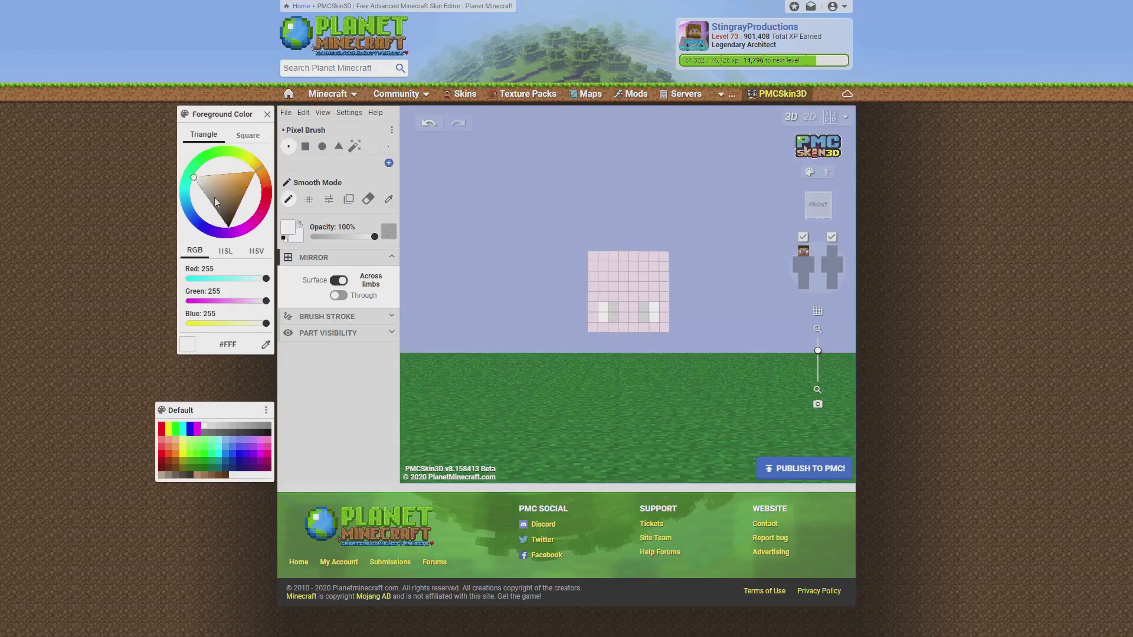
{"action": "left_click_drag", "start_coordinate": [214, 197], "coordinate": [228, 196]}
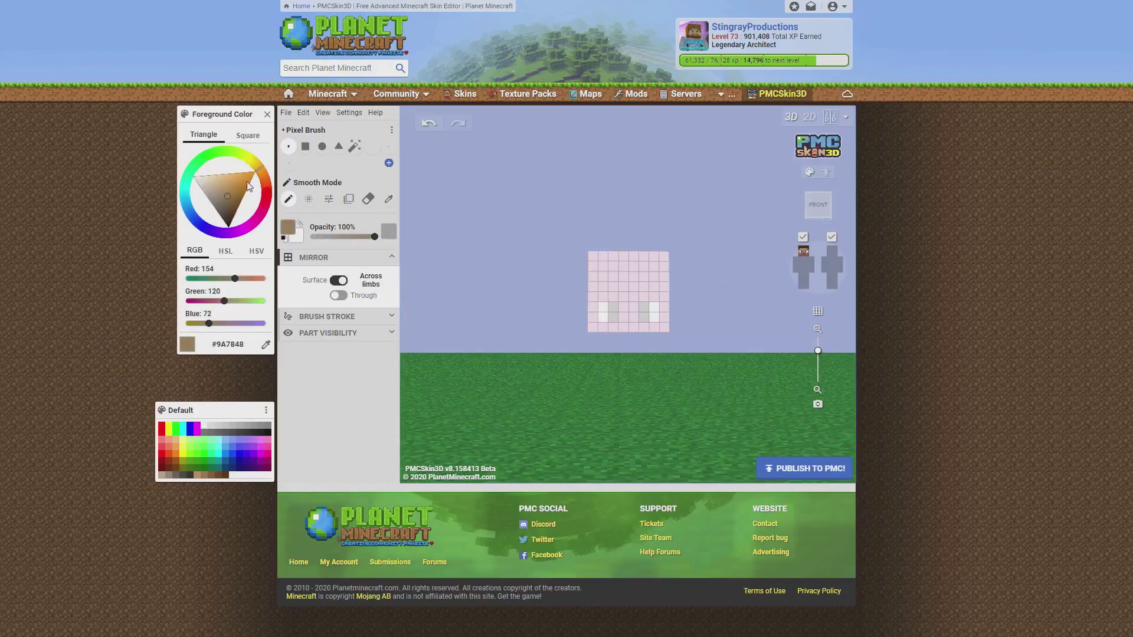
{"action": "mouse_move", "coordinate": [633, 268]}
{"action": "left_mouse_down"}
{"action": "mouse_move", "coordinate": [594, 275]}
{"action": "mouse_move", "coordinate": [619, 283]}
{"action": "mouse_move", "coordinate": [583, 290]}
{"action": "mouse_move", "coordinate": [602, 304]}
{"action": "mouse_move", "coordinate": [584, 331]}
{"action": "mouse_move", "coordinate": [659, 328]}
{"action": "mouse_move", "coordinate": [583, 318]}
{"action": "mouse_move", "coordinate": [658, 324]}
{"action": "mouse_move", "coordinate": [617, 288]}
{"action": "mouse_move", "coordinate": [580, 288]}
{"action": "mouse_move", "coordinate": [659, 296]}
{"action": "mouse_move", "coordinate": [597, 281]}
{"action": "left_mouse_up"}
{"action": "left_click_drag", "start_coordinate": [517, 321], "coordinate": [566, 329]}
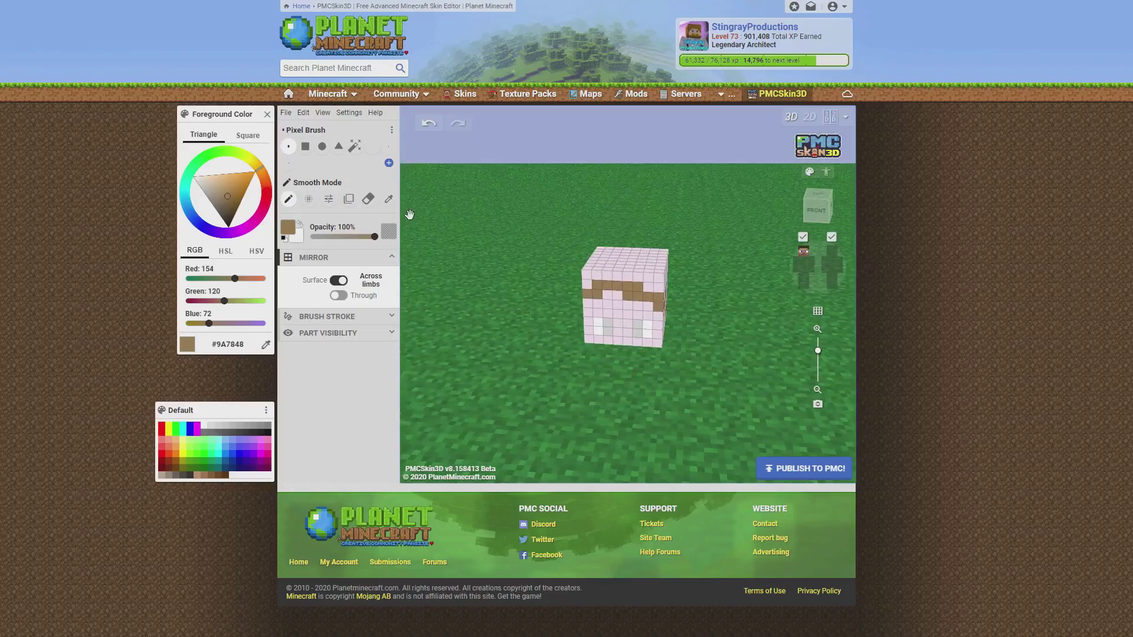
Fill the hair area above the hairline on every side and the top of the head using the Magic Wand Brush
{"action": "left_click", "coordinate": [355, 146]}
{"action": "left_click", "coordinate": [619, 259]}
{"action": "left_click", "coordinate": [620, 276]}
{"action": "left_click_drag", "start_coordinate": [758, 312], "coordinate": [649, 277]}
{"action": "left_click", "coordinate": [613, 274]}
{"action": "left_click", "coordinate": [631, 292]}
{"action": "left_click_drag", "start_coordinate": [745, 304], "coordinate": [655, 325]}
{"action": "left_click", "coordinate": [618, 277]}
{"action": "mouse_move", "coordinate": [702, 411]}
{"action": "left_mouse_down"}
{"action": "mouse_move", "coordinate": [561, 354]}
{"action": "mouse_move", "coordinate": [545, 391]}
{"action": "left_mouse_up"}
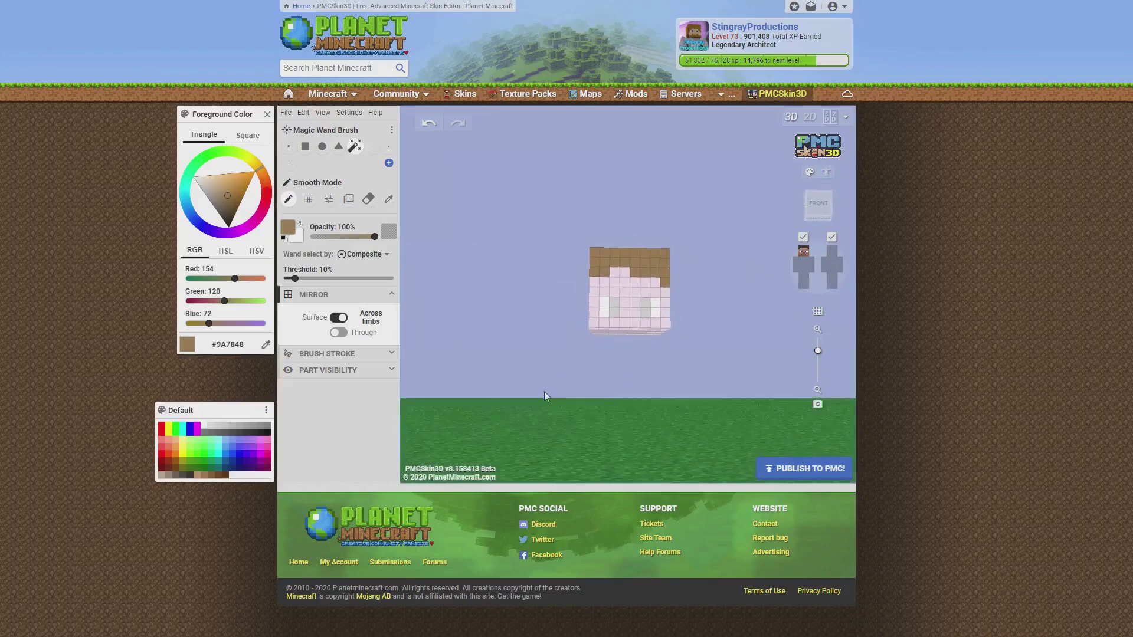
Show the head's outer layer and paint brown hair pixels on its front and sides with the Pixel Brush
{"action": "left_click", "coordinate": [290, 148]}
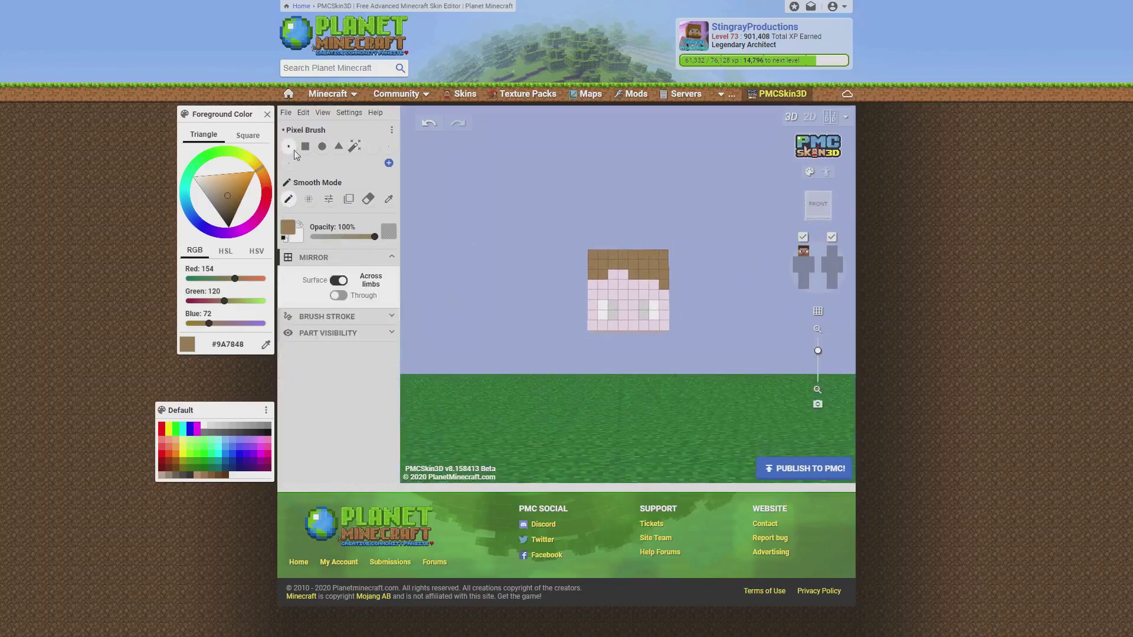
{"action": "left_click", "coordinate": [831, 250]}
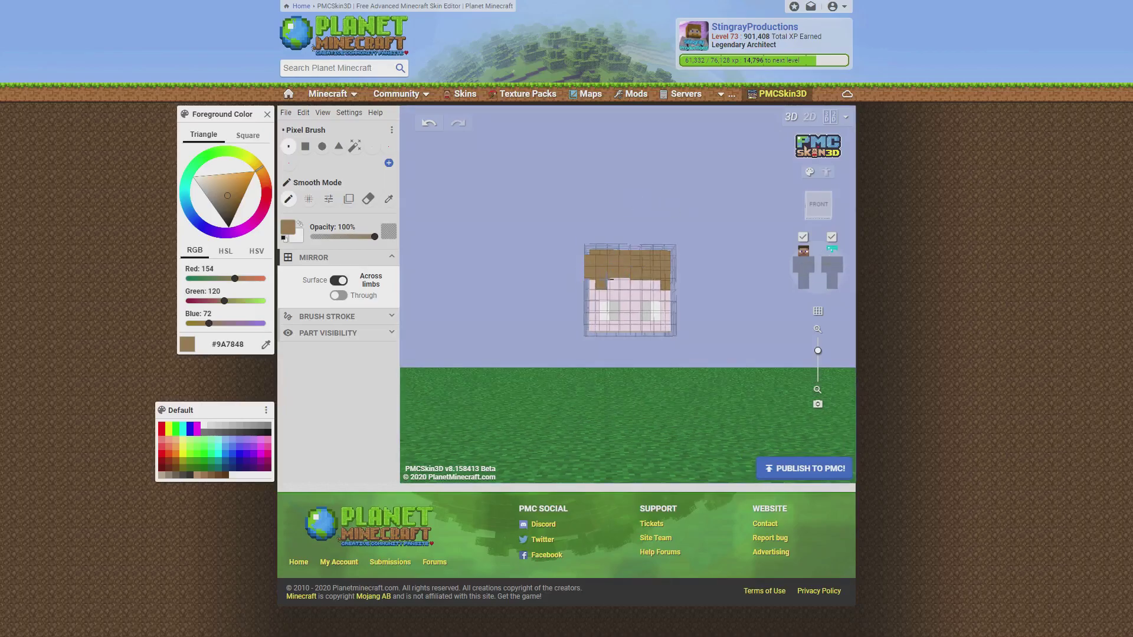
{"action": "left_click_drag", "start_coordinate": [544, 285], "coordinate": [627, 290]}
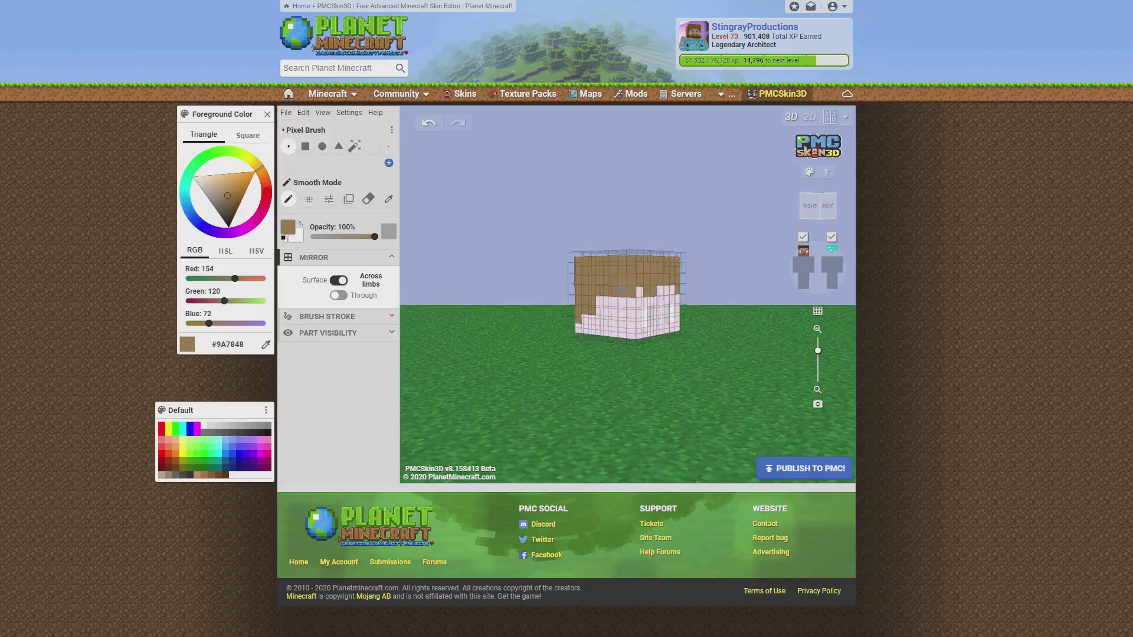
{"action": "left_click_drag", "start_coordinate": [692, 368], "coordinate": [577, 383]}
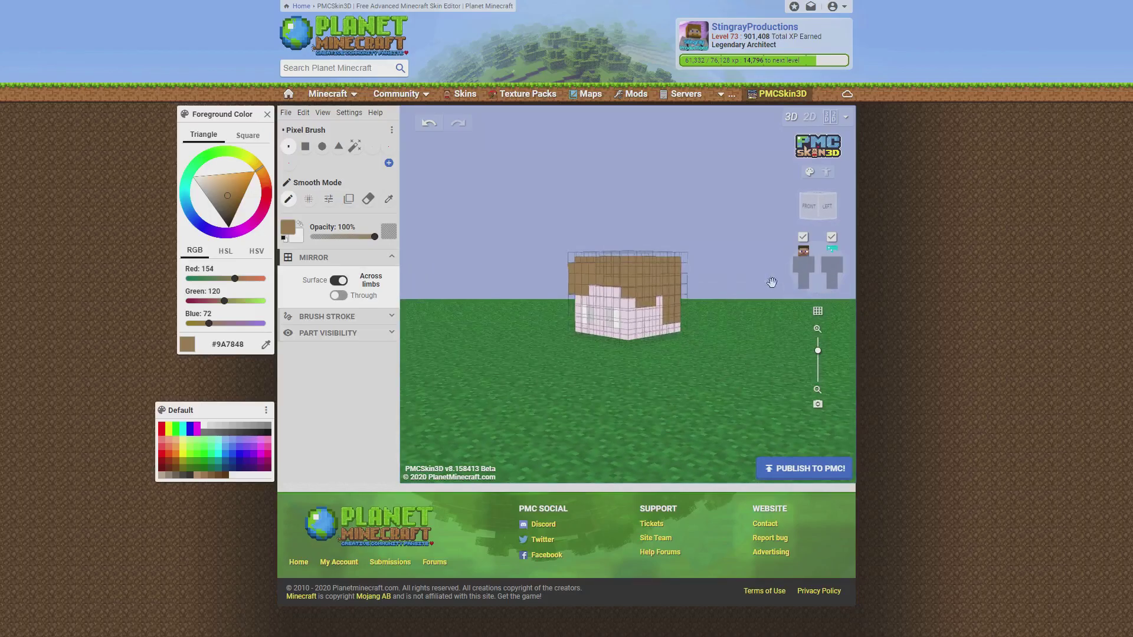
{"action": "mouse_move", "coordinate": [690, 382]}
{"action": "left_mouse_down"}
{"action": "mouse_move", "coordinate": [703, 379]}
{"action": "mouse_move", "coordinate": [706, 353]}
{"action": "mouse_move", "coordinate": [698, 401]}
{"action": "mouse_move", "coordinate": [639, 391]}
{"action": "mouse_move", "coordinate": [736, 397]}
{"action": "mouse_move", "coordinate": [670, 384]}
{"action": "left_mouse_up"}
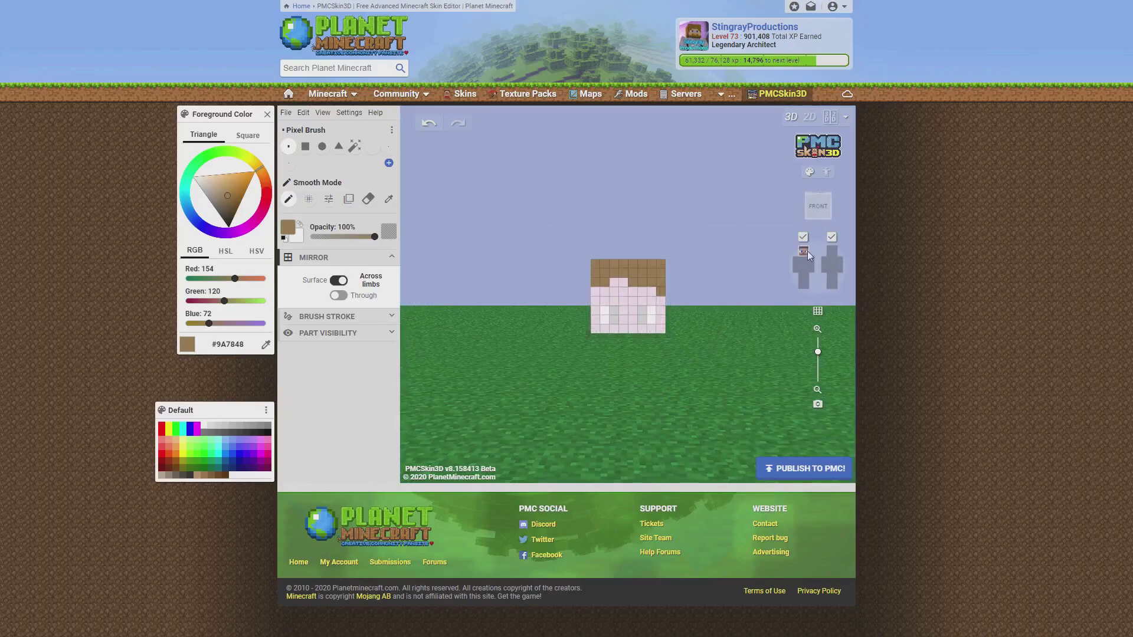
Show the torso and outline a shirt neckline on its front in blue #158BE1
{"action": "left_click", "coordinate": [804, 265]}
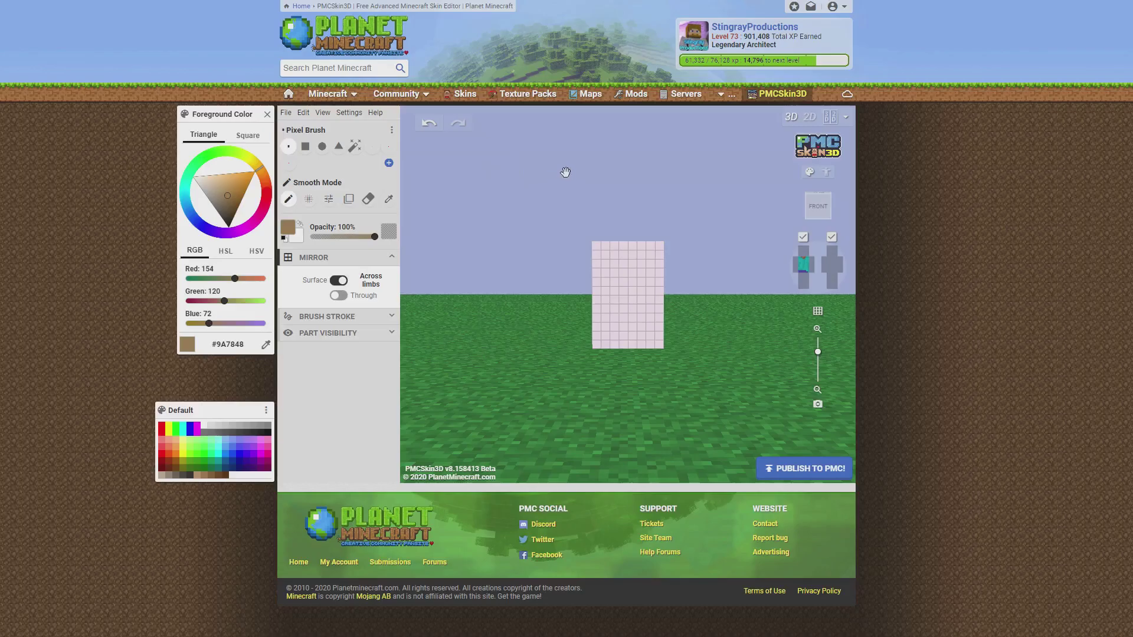
{"action": "left_click", "coordinate": [191, 213]}
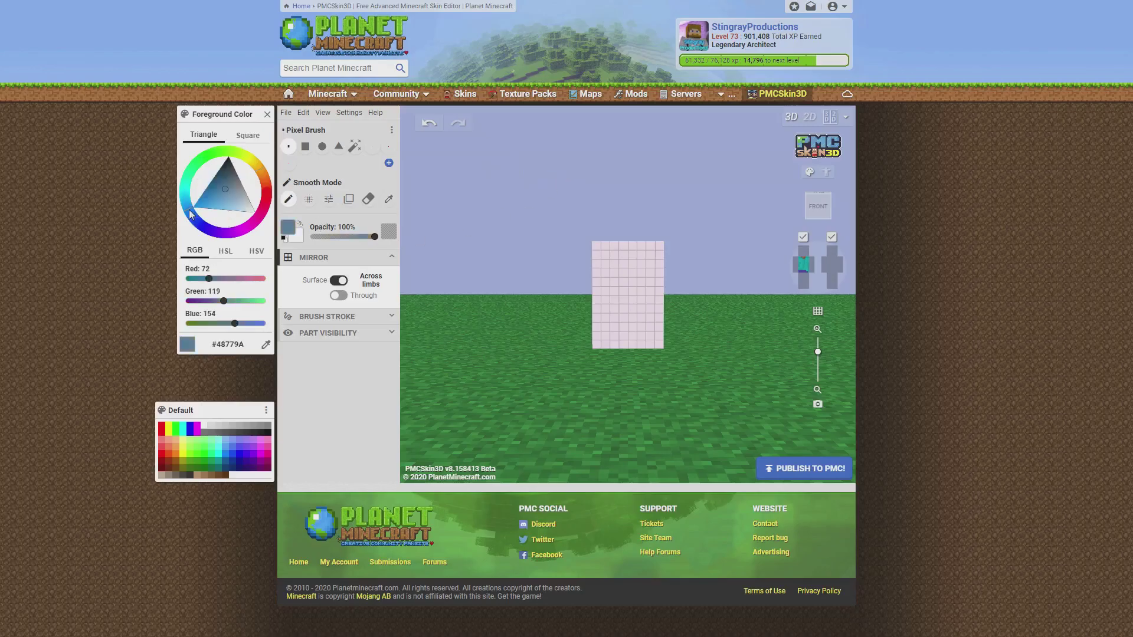
{"action": "mouse_move", "coordinate": [223, 202]}
{"action": "left_mouse_down"}
{"action": "mouse_move", "coordinate": [222, 187]}
{"action": "mouse_move", "coordinate": [192, 214]}
{"action": "mouse_move", "coordinate": [202, 202]}
{"action": "left_mouse_up"}
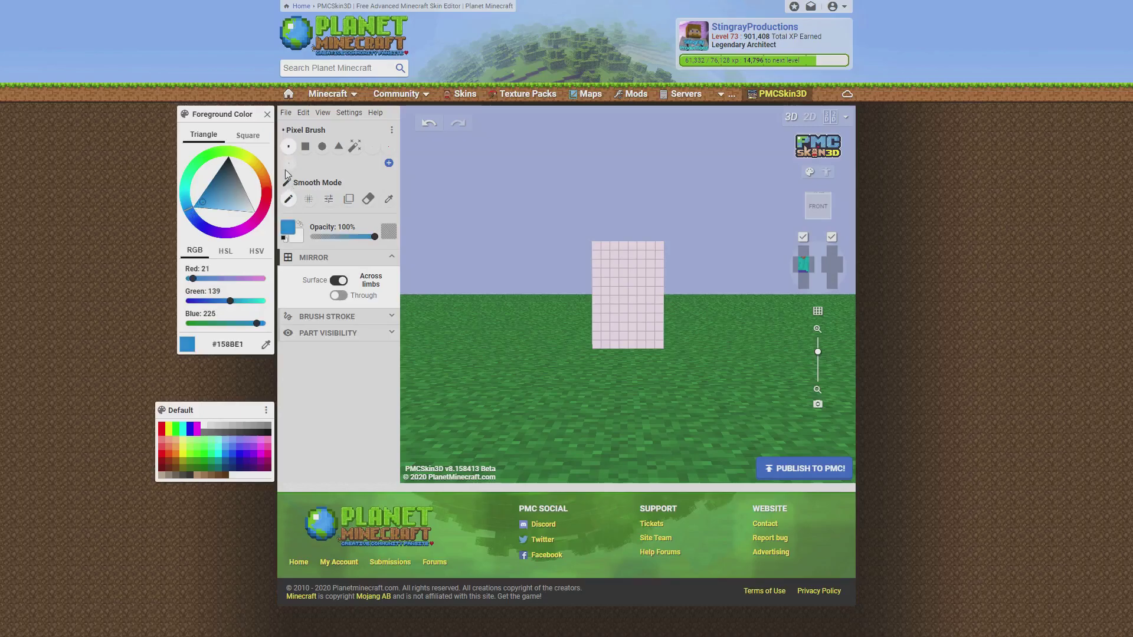
{"action": "left_click_drag", "start_coordinate": [597, 246], "coordinate": [623, 265]}
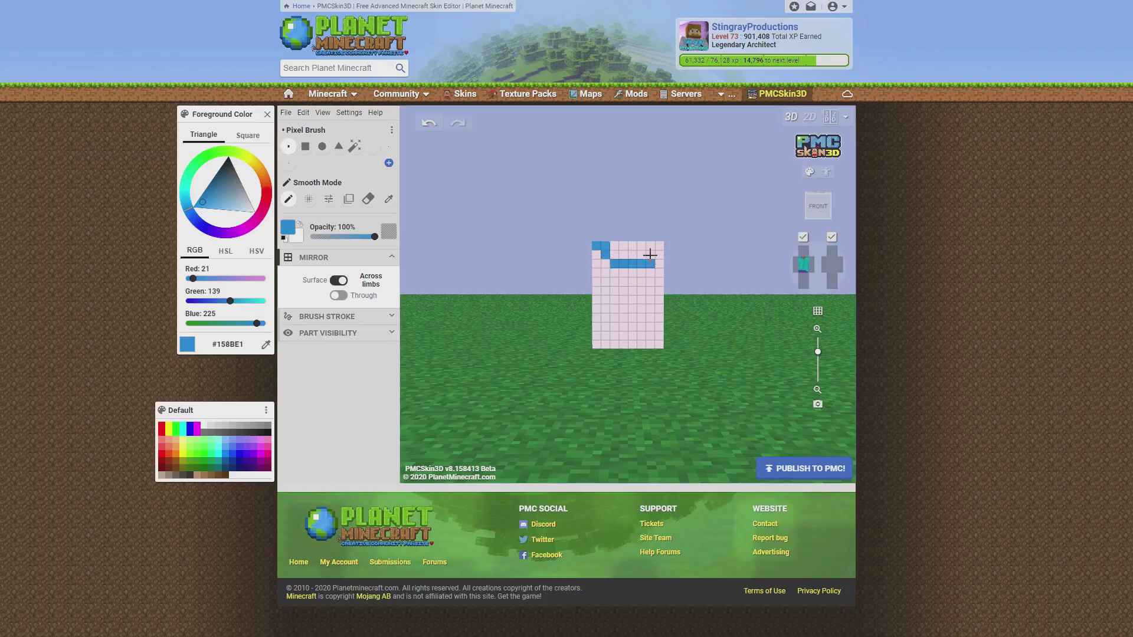
Fill the torso's front, sides and back below the neckline with the blue shirt colour using the Magic Wand Brush
{"action": "left_click", "coordinate": [355, 146]}
{"action": "left_click", "coordinate": [610, 314]}
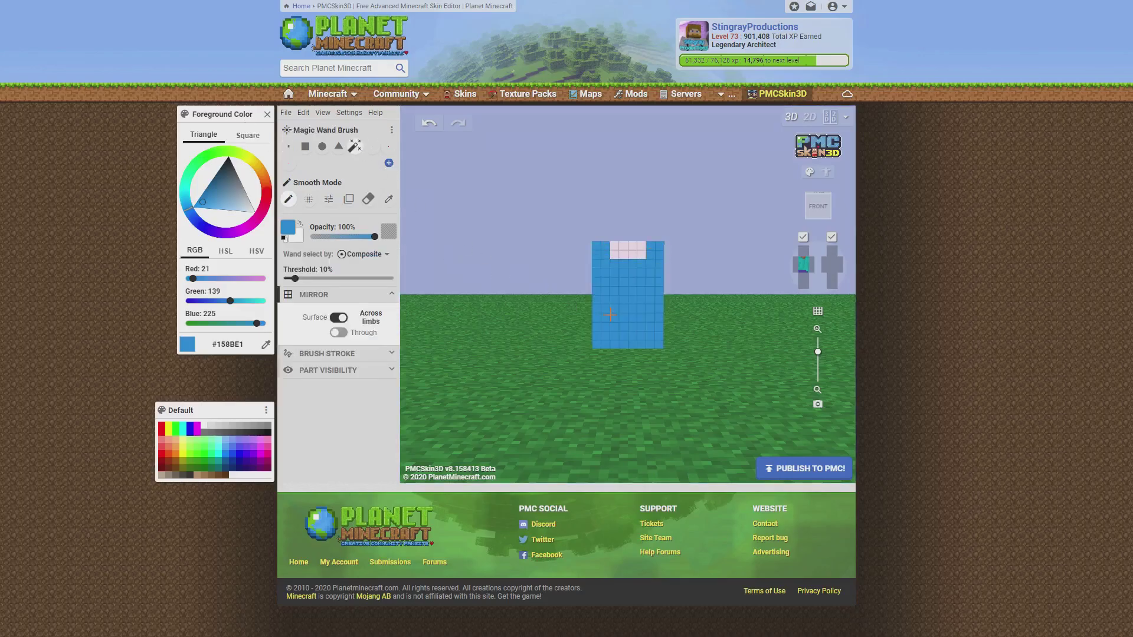
{"action": "left_click_drag", "start_coordinate": [721, 332], "coordinate": [649, 318]}
{"action": "left_click", "coordinate": [649, 318]}
{"action": "left_click_drag", "start_coordinate": [721, 332], "coordinate": [629, 266]}
{"action": "left_click", "coordinate": [629, 335]}
{"action": "left_click_drag", "start_coordinate": [534, 326], "coordinate": [819, 402]}
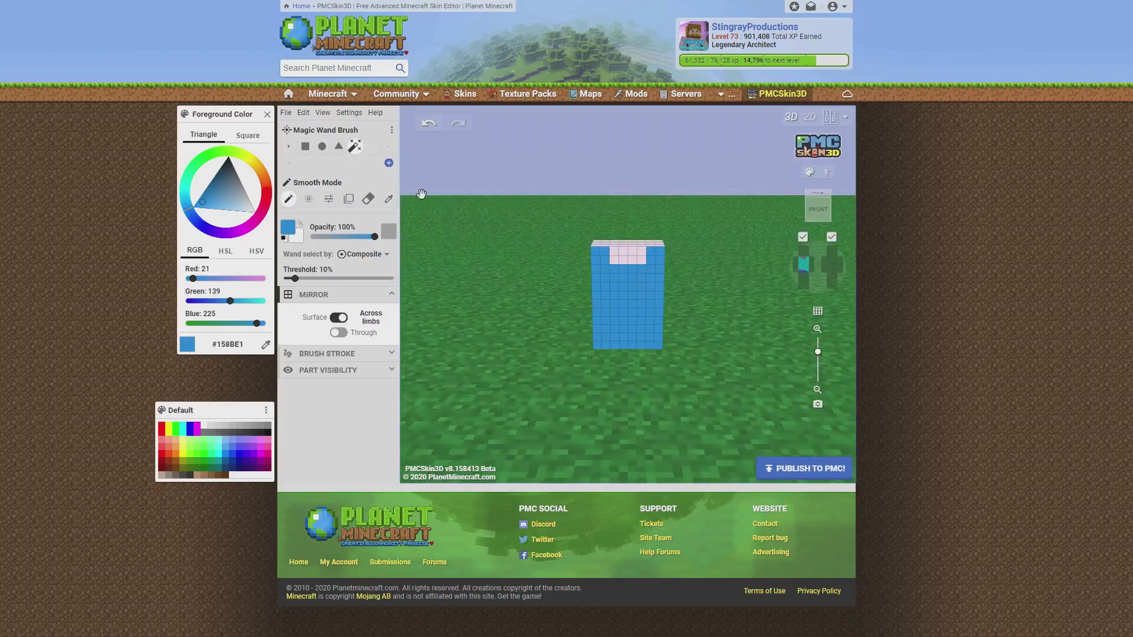
Paint a white #FFF collar along the neckline on the torso's front and top using the Pixel Brush
{"action": "left_click", "coordinate": [254, 210]}
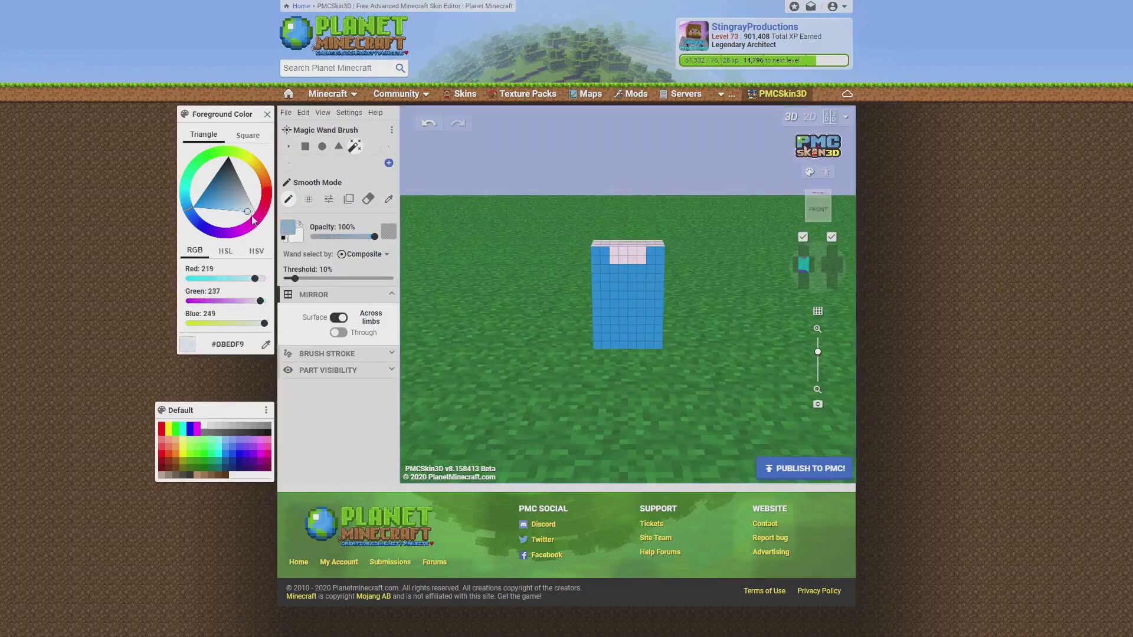
{"action": "left_click", "coordinate": [288, 146]}
{"action": "left_click_drag", "start_coordinate": [613, 255], "coordinate": [642, 254]}
{"action": "left_click_drag", "start_coordinate": [479, 259], "coordinate": [480, 307]}
{"action": "left_click_drag", "start_coordinate": [614, 269], "coordinate": [642, 260]}
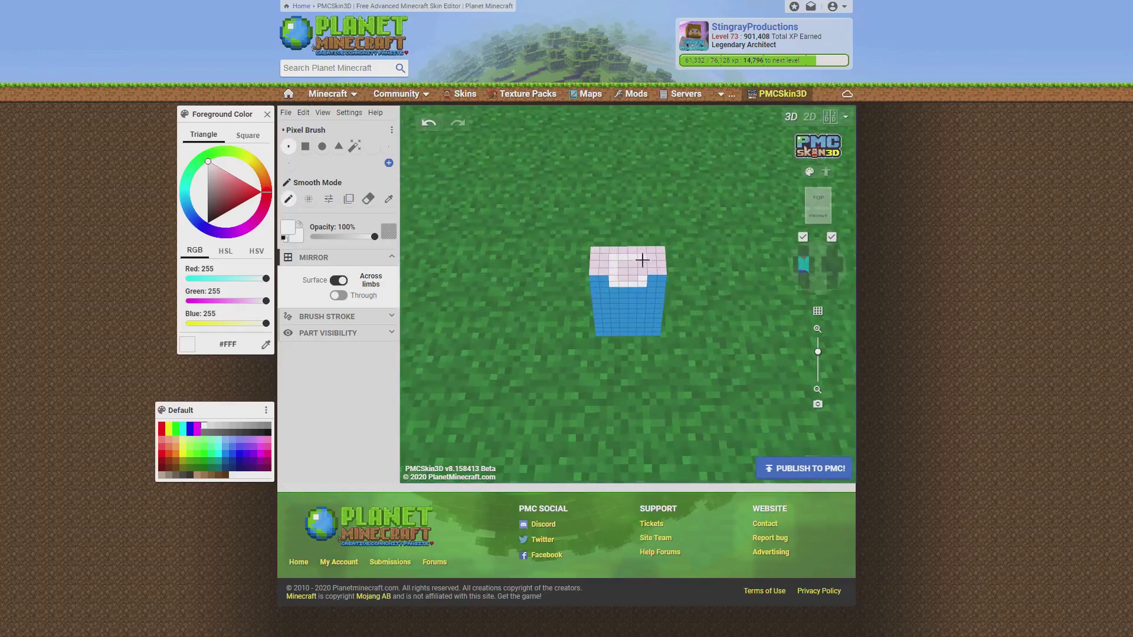
Sample the shirt blue #158BE1 and paint the torso's top face around the white collar with the Pixel Brush
{"action": "left_click", "coordinate": [393, 200]}
{"action": "left_click", "coordinate": [630, 314]}
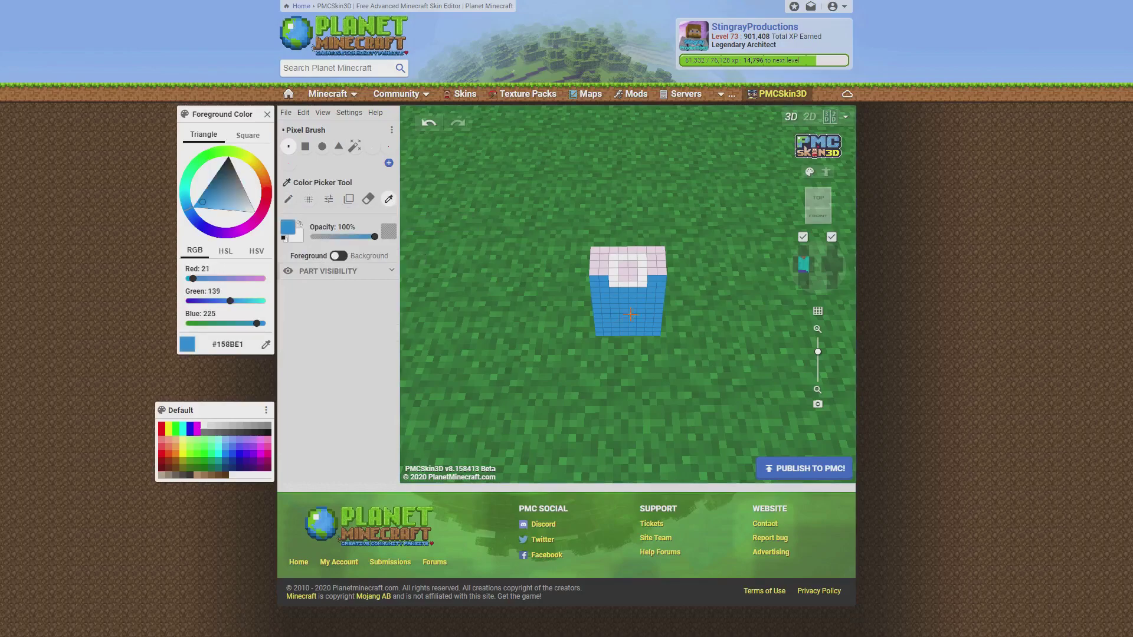
{"action": "left_click", "coordinate": [287, 200]}
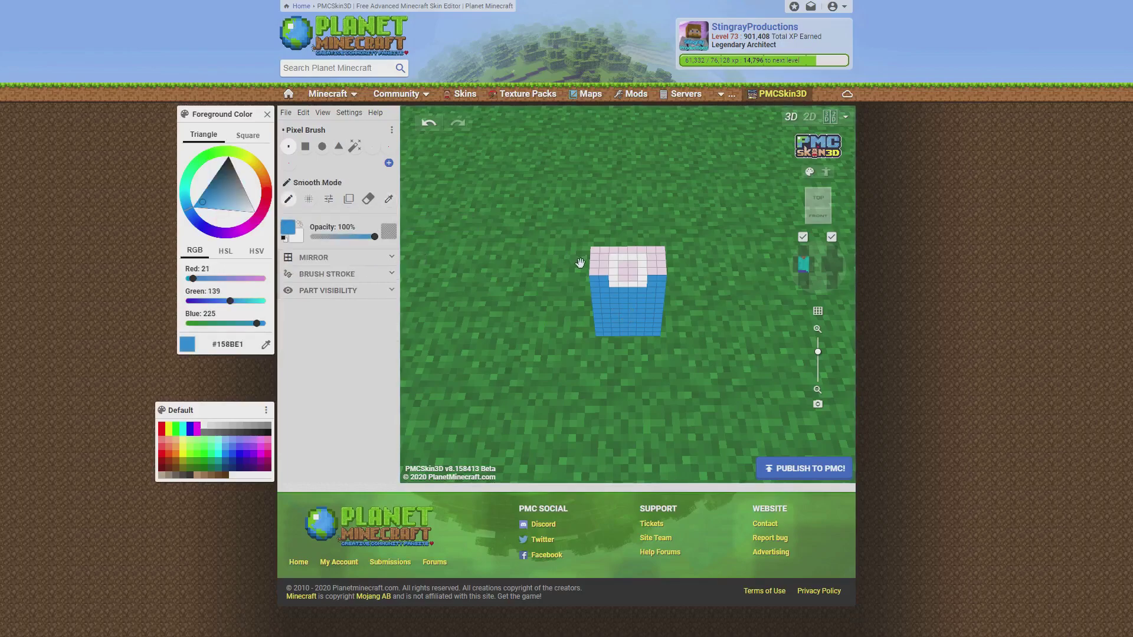
{"action": "left_click", "coordinate": [353, 147]}
{"action": "left_click", "coordinate": [288, 146]}
{"action": "mouse_move", "coordinate": [587, 258]}
{"action": "left_mouse_down"}
{"action": "mouse_move", "coordinate": [599, 269]}
{"action": "mouse_move", "coordinate": [595, 253]}
{"action": "mouse_move", "coordinate": [657, 251]}
{"action": "mouse_move", "coordinate": [651, 271]}
{"action": "mouse_move", "coordinate": [652, 258]}
{"action": "left_mouse_up"}
{"action": "left_click_drag", "start_coordinate": [621, 275], "coordinate": [599, 248]}
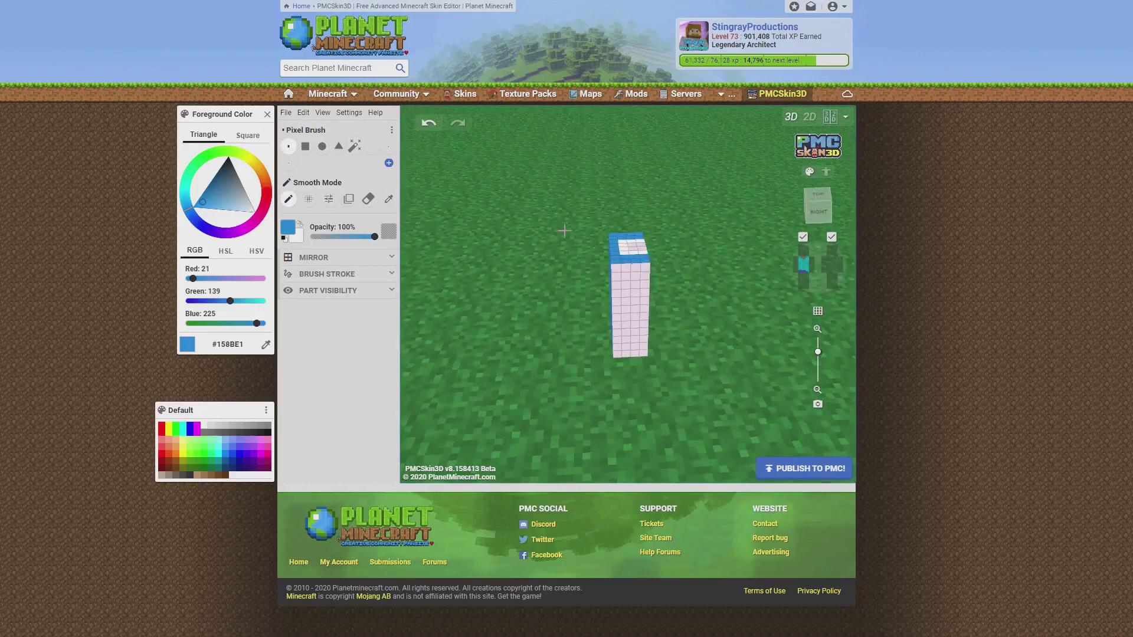
Fill the torso's bare side with the shirt blue using the Magic Wand Brush
{"action": "left_click", "coordinate": [352, 146]}
{"action": "left_click", "coordinate": [629, 306]}
{"action": "mouse_move", "coordinate": [649, 434]}
{"action": "left_mouse_down"}
{"action": "mouse_move", "coordinate": [614, 358]}
{"action": "mouse_move", "coordinate": [558, 399]}
{"action": "left_mouse_up"}
Show only the right arm and paint a blue sleeve hem line around its middle with the Pixel Brush
{"action": "left_click", "coordinate": [802, 263]}
{"action": "left_click", "coordinate": [795, 263]}
{"action": "left_click", "coordinate": [289, 146]}
{"action": "left_click_drag", "start_coordinate": [531, 299], "coordinate": [554, 321]}
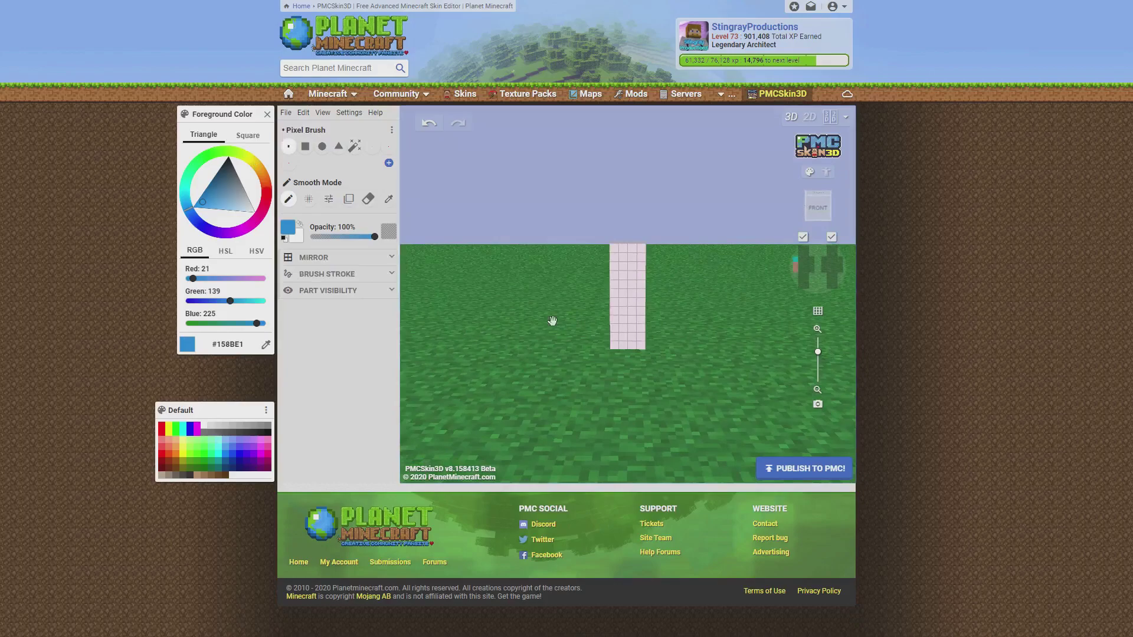
{"action": "left_click", "coordinate": [330, 294]}
{"action": "left_click", "coordinate": [340, 280]}
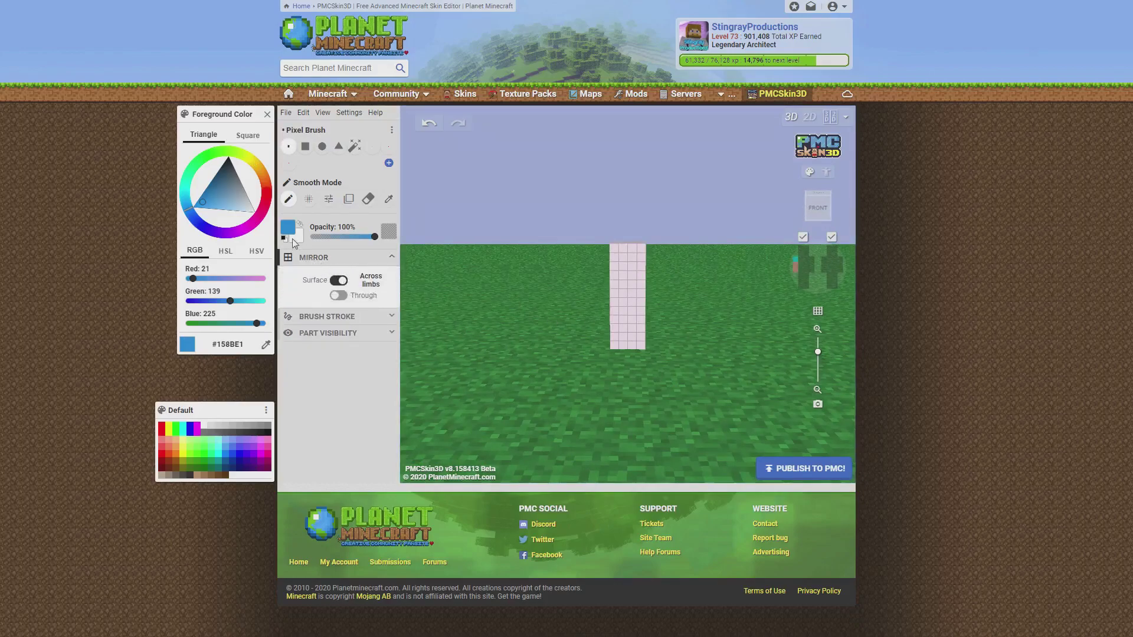
{"action": "left_click", "coordinate": [616, 301]}
{"action": "mouse_move", "coordinate": [618, 301]}
{"action": "left_mouse_down"}
{"action": "mouse_move", "coordinate": [643, 304]}
{"action": "mouse_move", "coordinate": [612, 310]}
{"action": "mouse_move", "coordinate": [647, 302]}
{"action": "mouse_move", "coordinate": [525, 310]}
{"action": "mouse_move", "coordinate": [644, 302]}
{"action": "mouse_move", "coordinate": [661, 312]}
{"action": "mouse_move", "coordinate": [625, 304]}
{"action": "mouse_move", "coordinate": [651, 304]}
{"action": "left_mouse_up"}
{"action": "left_click", "coordinate": [640, 302]}
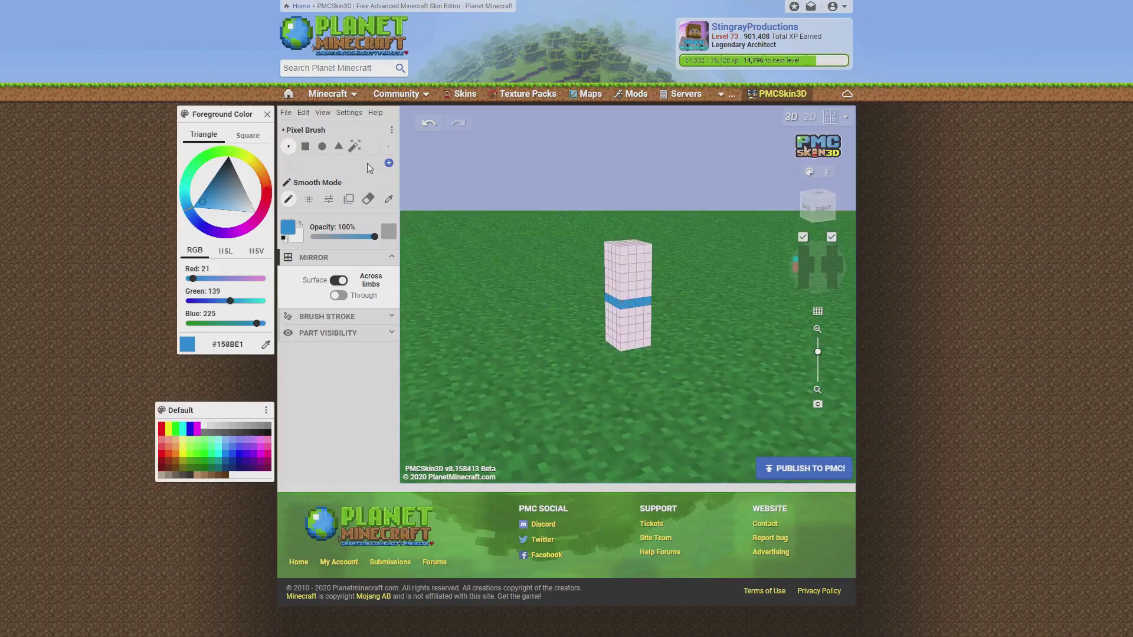
Fill every side and the top of the arm above the hem line with blue using the Magic Wand Brush
{"action": "left_click", "coordinate": [354, 145]}
{"action": "left_click", "coordinate": [613, 268]}
{"action": "left_click", "coordinate": [634, 271]}
{"action": "left_click_drag", "start_coordinate": [678, 268], "coordinate": [626, 297]}
{"action": "left_click", "coordinate": [635, 258]}
{"action": "left_click_drag", "start_coordinate": [635, 256], "coordinate": [516, 264]}
Paint a white #FFF cuff around the arm below the blue sleeve, on both the base and outer layers, with the Pixel Brush
{"action": "left_click", "coordinate": [260, 202]}
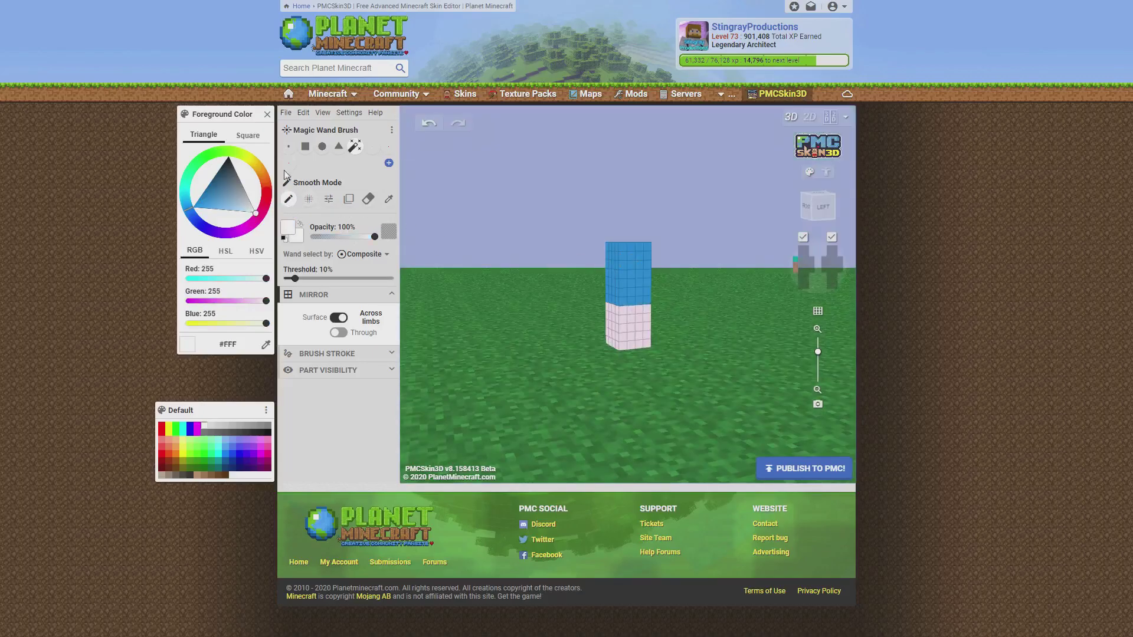
{"action": "left_click", "coordinate": [289, 147]}
{"action": "mouse_move", "coordinate": [670, 317]}
{"action": "left_mouse_down"}
{"action": "mouse_move", "coordinate": [567, 321]}
{"action": "mouse_move", "coordinate": [645, 311]}
{"action": "mouse_move", "coordinate": [607, 306]}
{"action": "mouse_move", "coordinate": [648, 314]}
{"action": "left_mouse_up"}
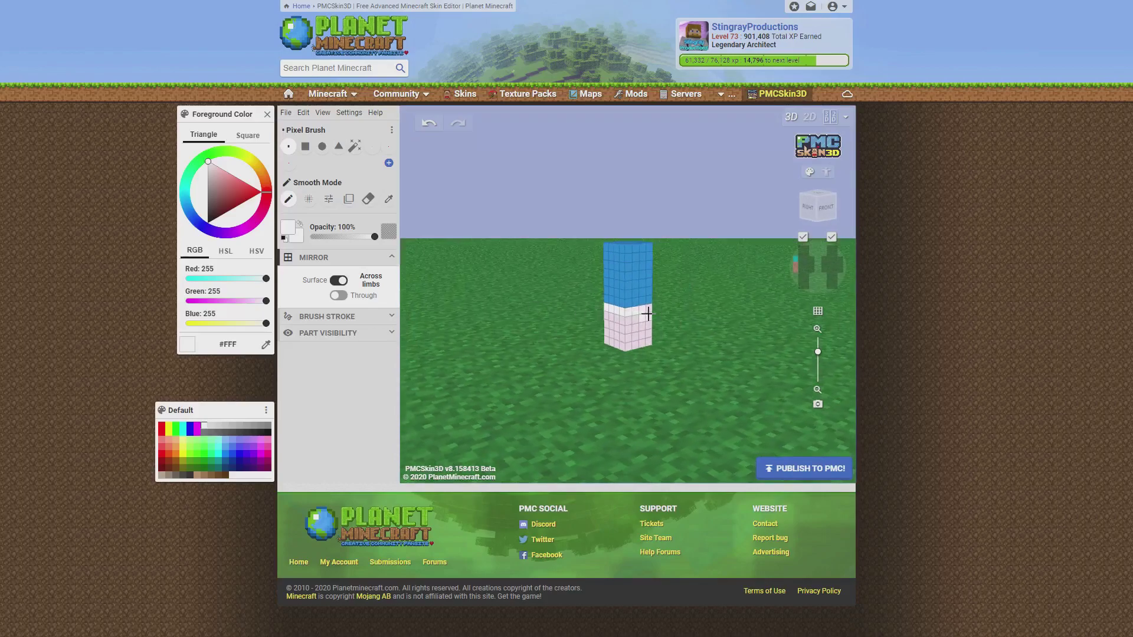
{"action": "key", "text": "ctrl+z"}
{"action": "left_click_drag", "start_coordinate": [708, 371], "coordinate": [824, 371]}
{"action": "left_click_drag", "start_coordinate": [513, 348], "coordinate": [709, 347]}
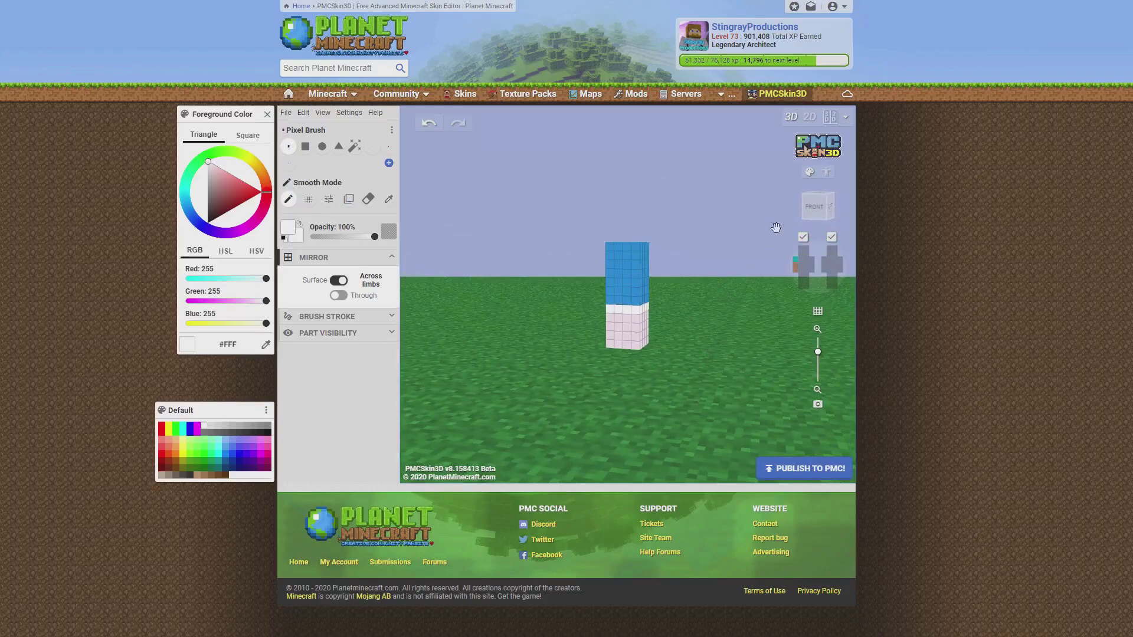
{"action": "left_click_drag", "start_coordinate": [797, 228], "coordinate": [743, 280]}
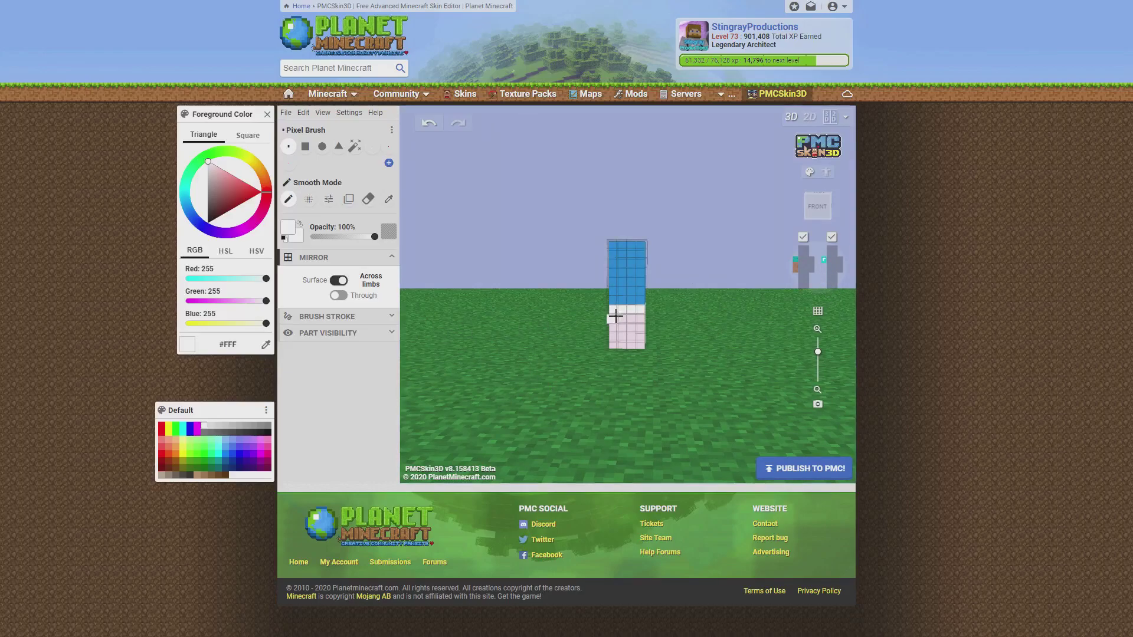
{"action": "mouse_move", "coordinate": [620, 322]}
{"action": "left_mouse_down"}
{"action": "mouse_move", "coordinate": [631, 338]}
{"action": "mouse_move", "coordinate": [649, 324]}
{"action": "mouse_move", "coordinate": [595, 313]}
{"action": "mouse_move", "coordinate": [538, 259]}
{"action": "left_mouse_up"}
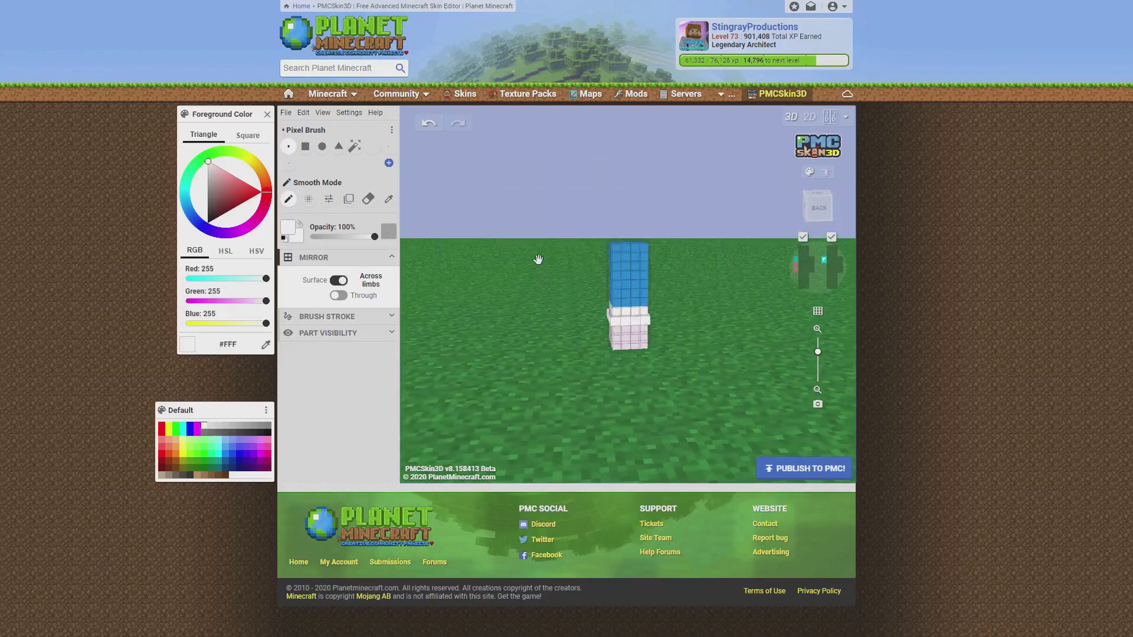
Sample the sleeve's blue #158BE1 and paint it over the upper part of the arm's outer layer
{"action": "left_click", "coordinate": [389, 198]}
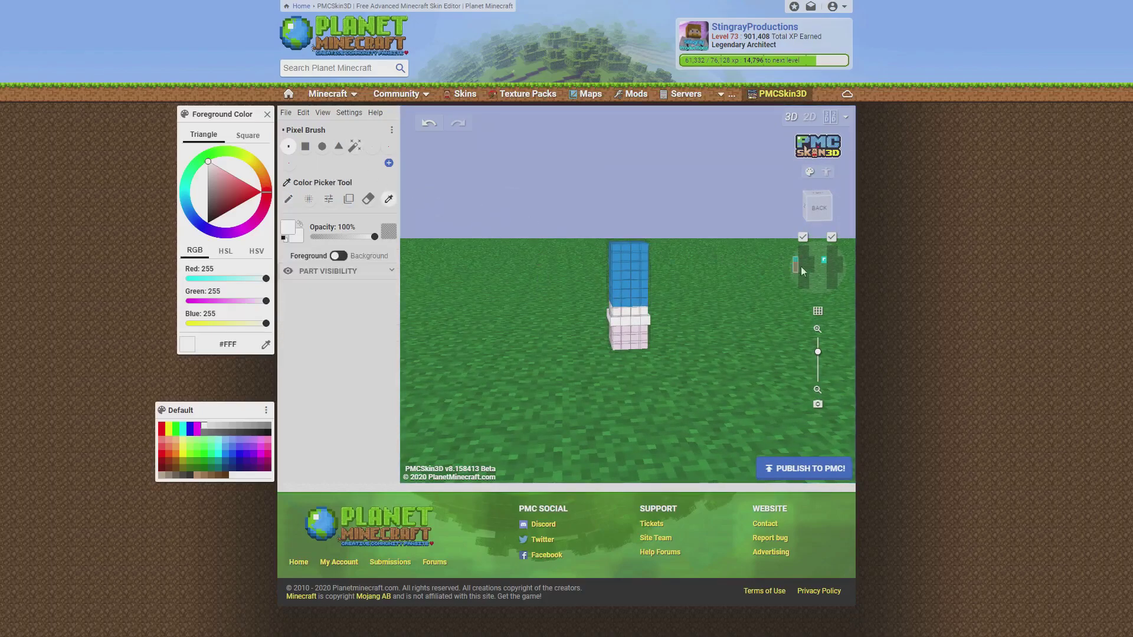
{"action": "left_click", "coordinate": [823, 263]}
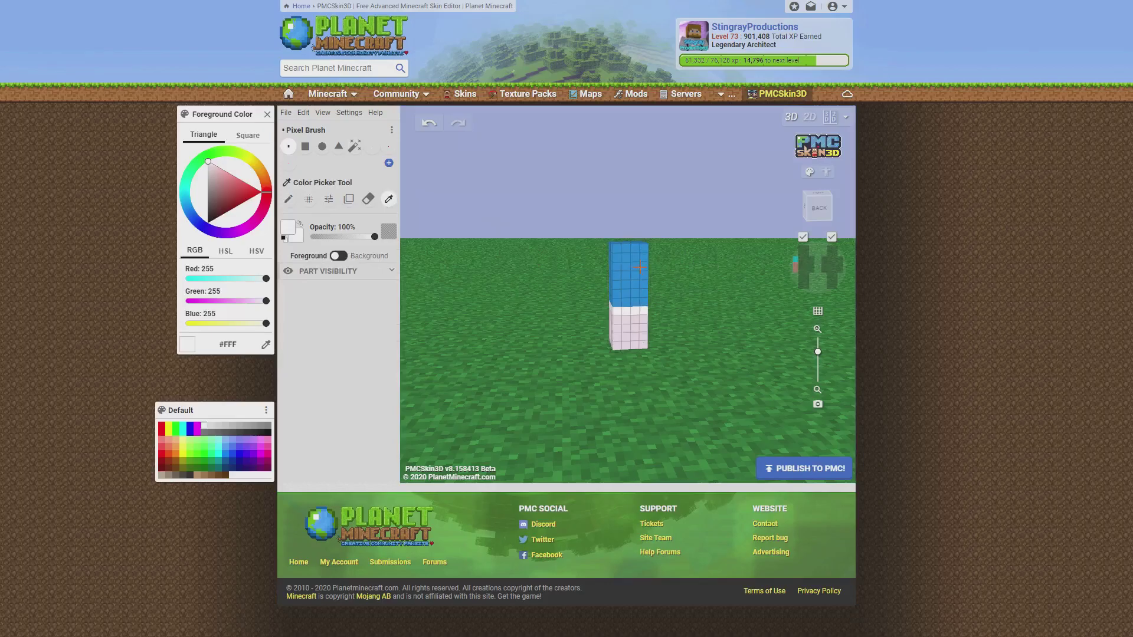
{"action": "left_click", "coordinate": [629, 272]}
{"action": "left_click", "coordinate": [289, 201]}
{"action": "left_click", "coordinate": [824, 264]}
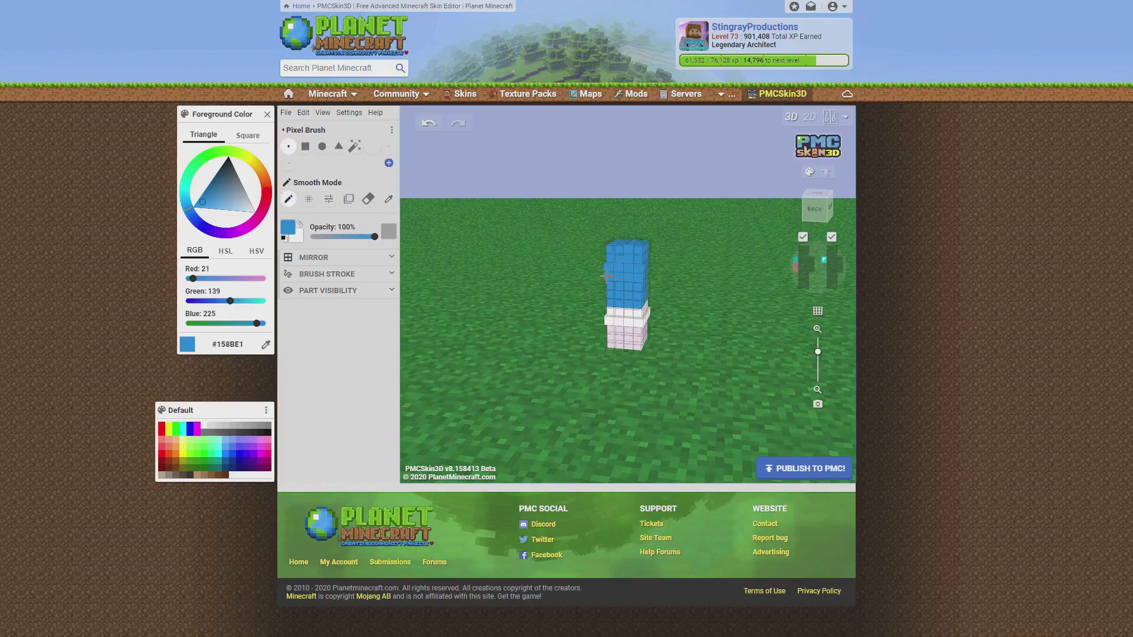
{"action": "left_click_drag", "start_coordinate": [685, 260], "coordinate": [617, 275]}
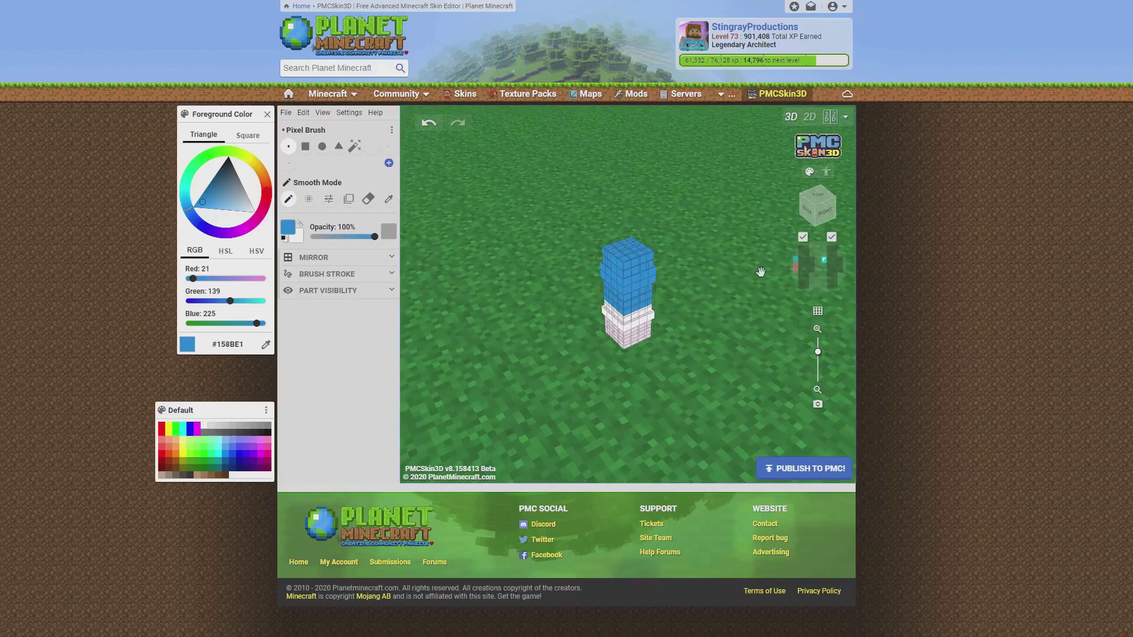
Add blue shoulder pixels to the arm's outer layer with the base arm hidden, and show the base arm again
{"action": "left_click", "coordinate": [794, 271]}
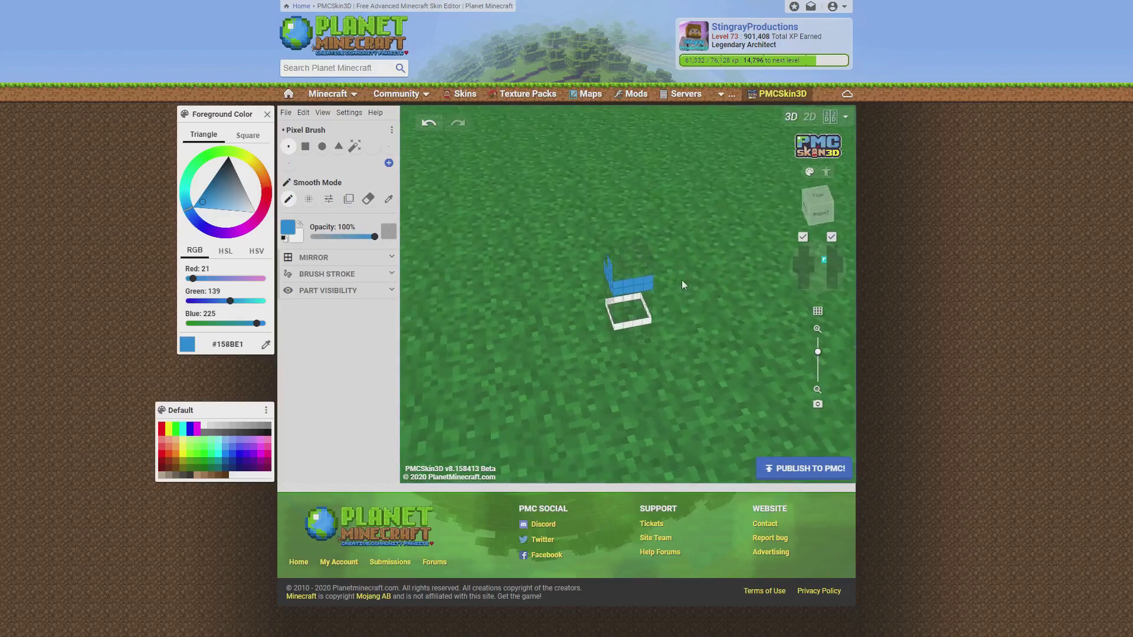
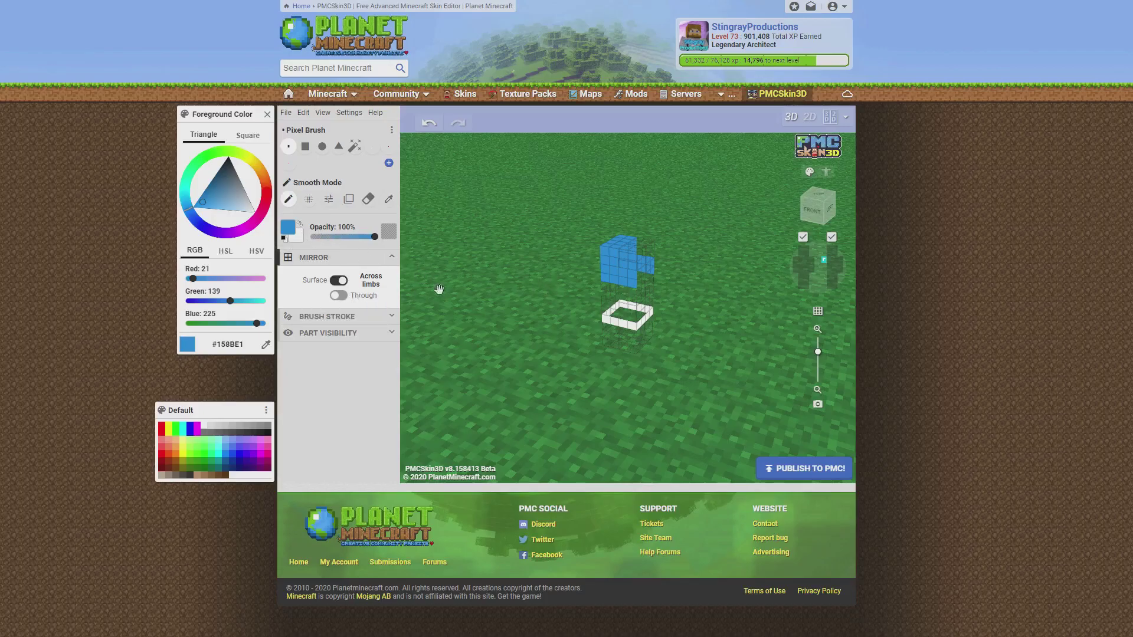
{"action": "left_click", "coordinate": [349, 261]}
{"action": "left_click_drag", "start_coordinate": [581, 230], "coordinate": [802, 243]}
{"action": "left_click", "coordinate": [798, 263]}
{"action": "left_click_drag", "start_coordinate": [448, 317], "coordinate": [735, 318]}
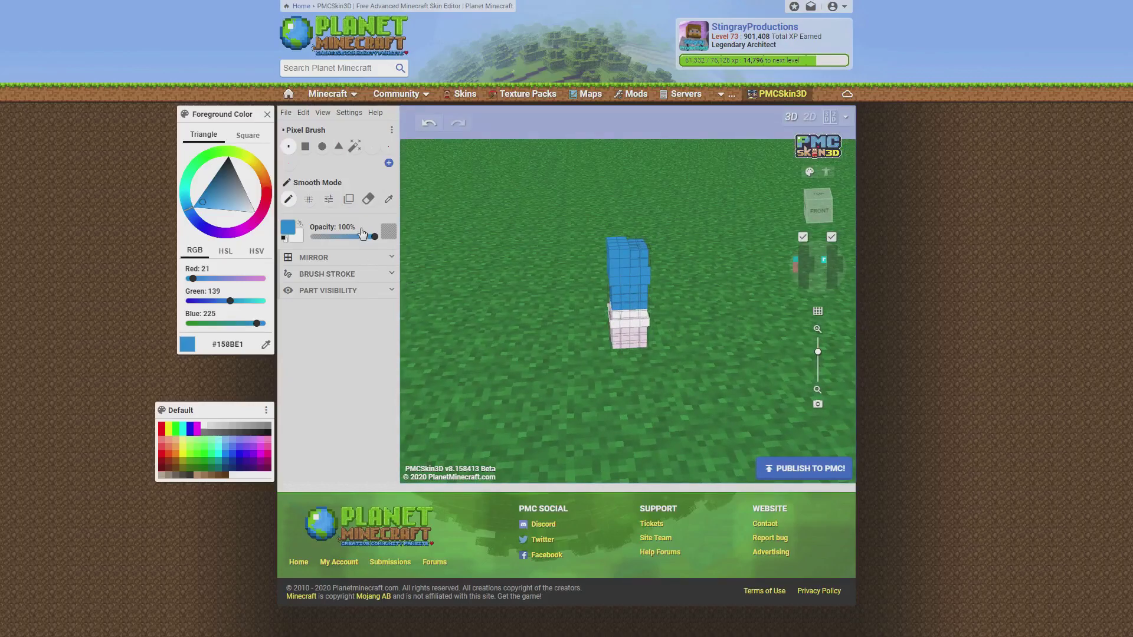
{"action": "left_click_drag", "start_coordinate": [446, 248], "coordinate": [494, 243]}
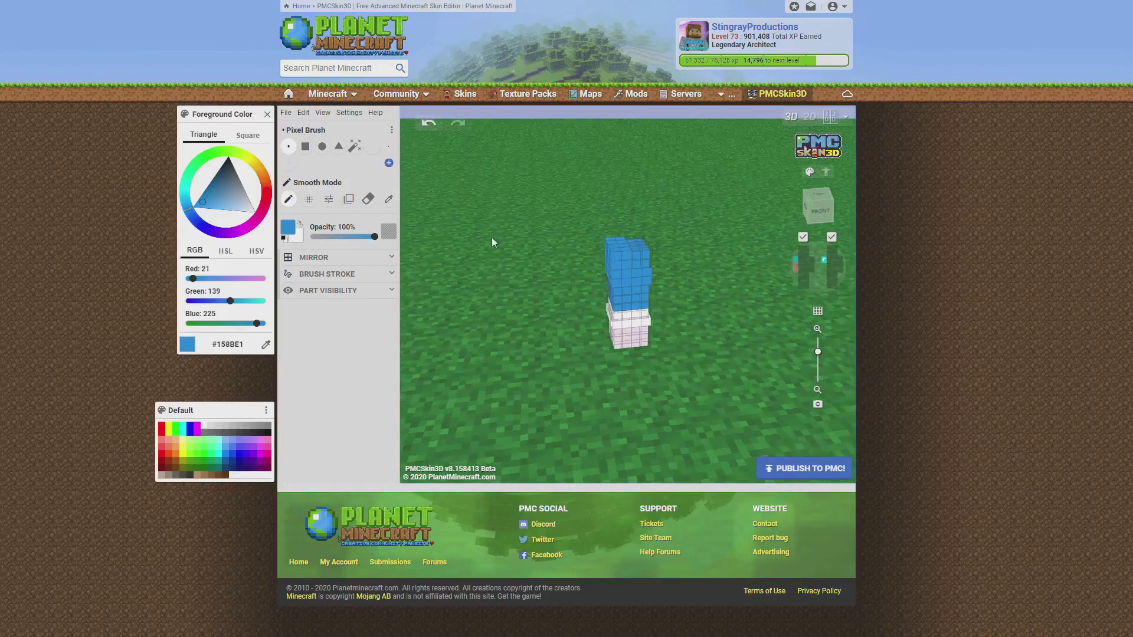
Hide the base arm and erase blue pixels from the top of the arm's outer layer
{"action": "left_click", "coordinate": [370, 201]}
{"action": "left_click_drag", "start_coordinate": [426, 233], "coordinate": [472, 218]}
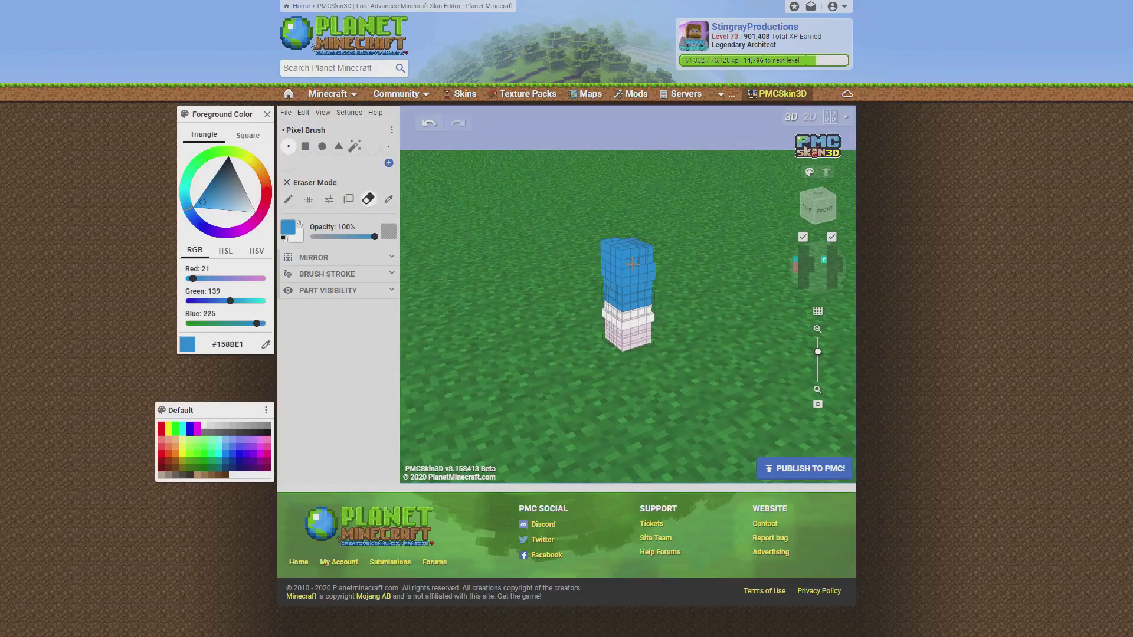
{"action": "left_click", "coordinate": [801, 266]}
{"action": "left_click", "coordinate": [800, 267]}
{"action": "mouse_move", "coordinate": [687, 270]}
{"action": "left_mouse_down"}
{"action": "mouse_move", "coordinate": [524, 306]}
{"action": "mouse_move", "coordinate": [664, 276]}
{"action": "mouse_move", "coordinate": [632, 246]}
{"action": "left_mouse_up"}
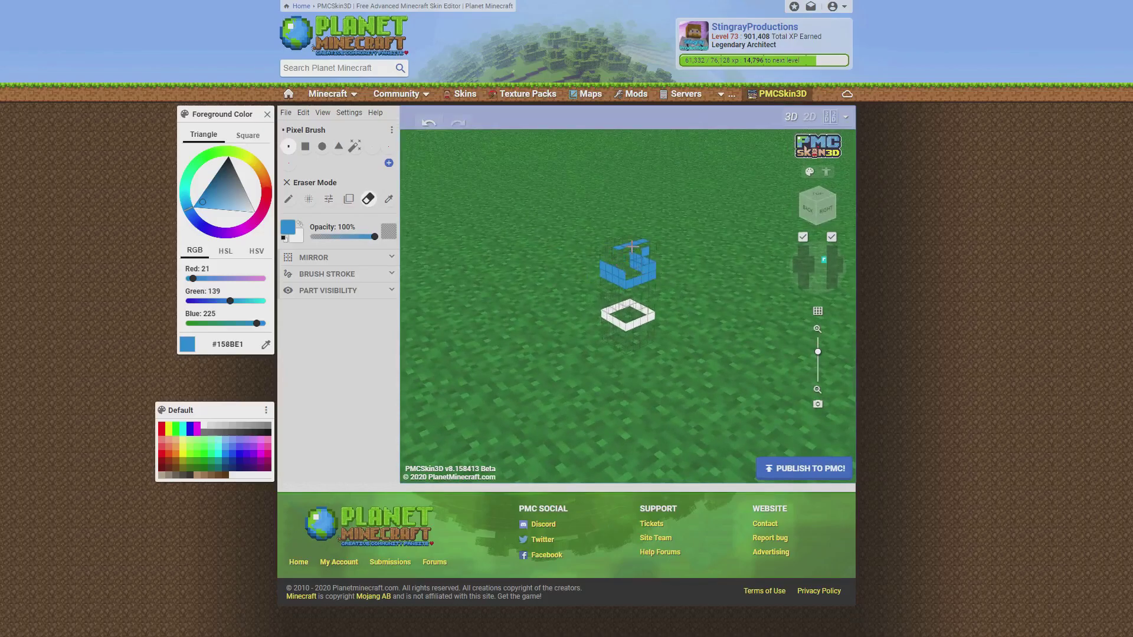
Return to Smooth Mode and repaint the outer layer's shoulder in blue as a stepped sleeve shape
{"action": "left_click", "coordinate": [288, 198]}
{"action": "left_click_drag", "start_coordinate": [637, 259], "coordinate": [628, 271]}
{"action": "mouse_move", "coordinate": [472, 263]}
{"action": "left_mouse_down"}
{"action": "mouse_move", "coordinate": [551, 255]}
{"action": "mouse_move", "coordinate": [701, 303]}
{"action": "mouse_move", "coordinate": [649, 288]}
{"action": "mouse_move", "coordinate": [643, 255]}
{"action": "left_mouse_up"}
{"action": "left_click_drag", "start_coordinate": [733, 248], "coordinate": [614, 269]}
{"action": "left_click_drag", "start_coordinate": [682, 281], "coordinate": [755, 284]}
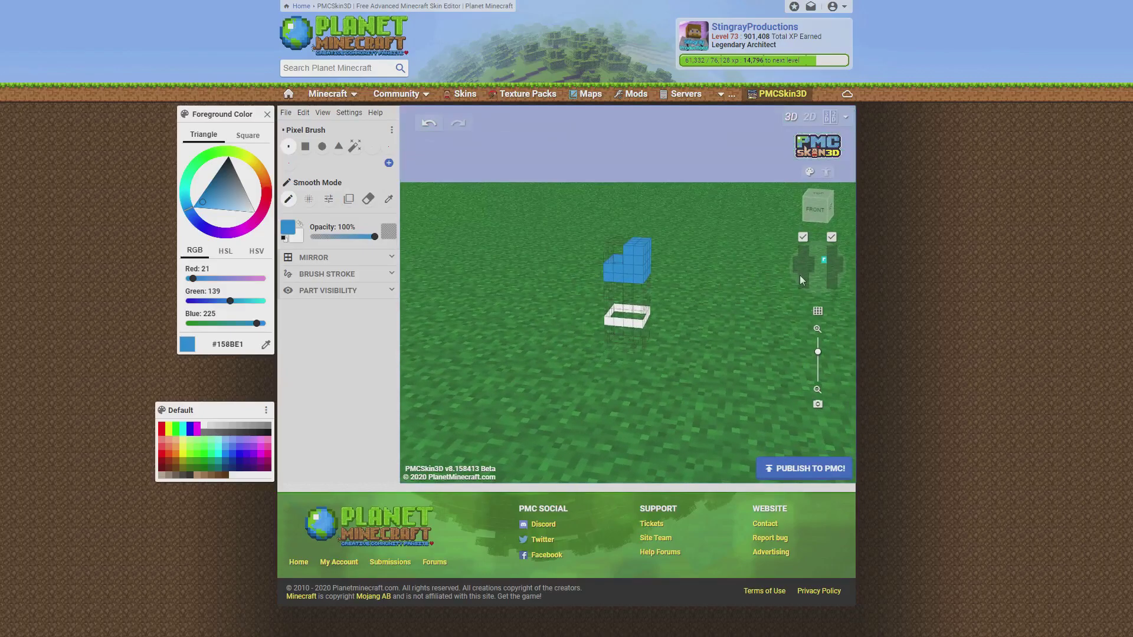
Show the torso with its outer layer instead of the arm and paint a brown #713D26 belt around its bottom row
{"action": "left_click", "coordinate": [826, 263]}
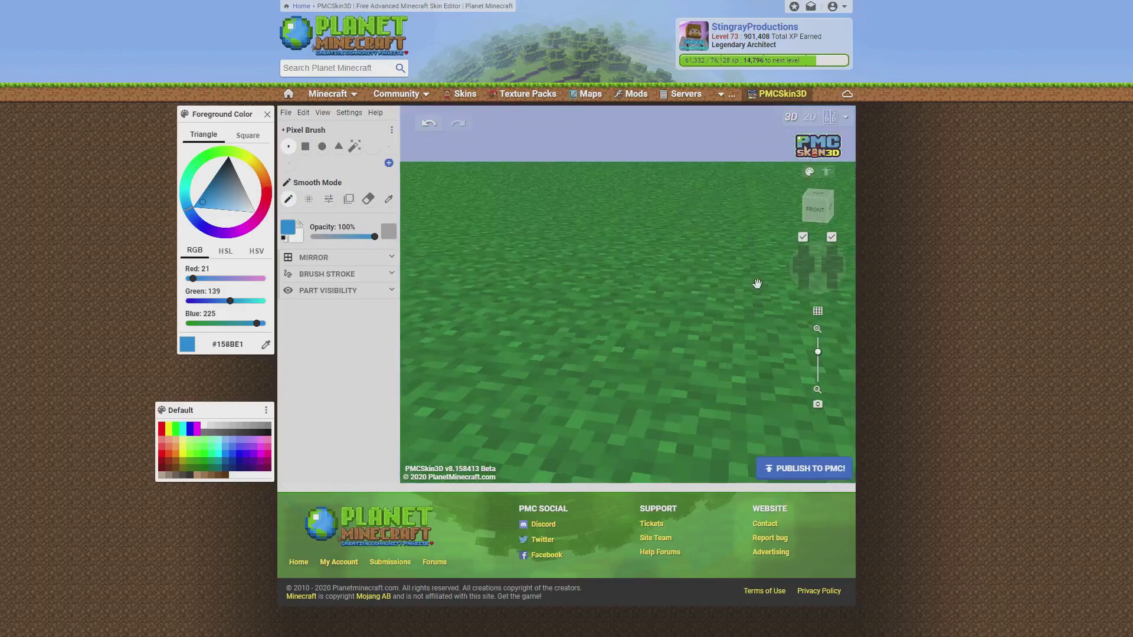
{"action": "left_click", "coordinate": [794, 264]}
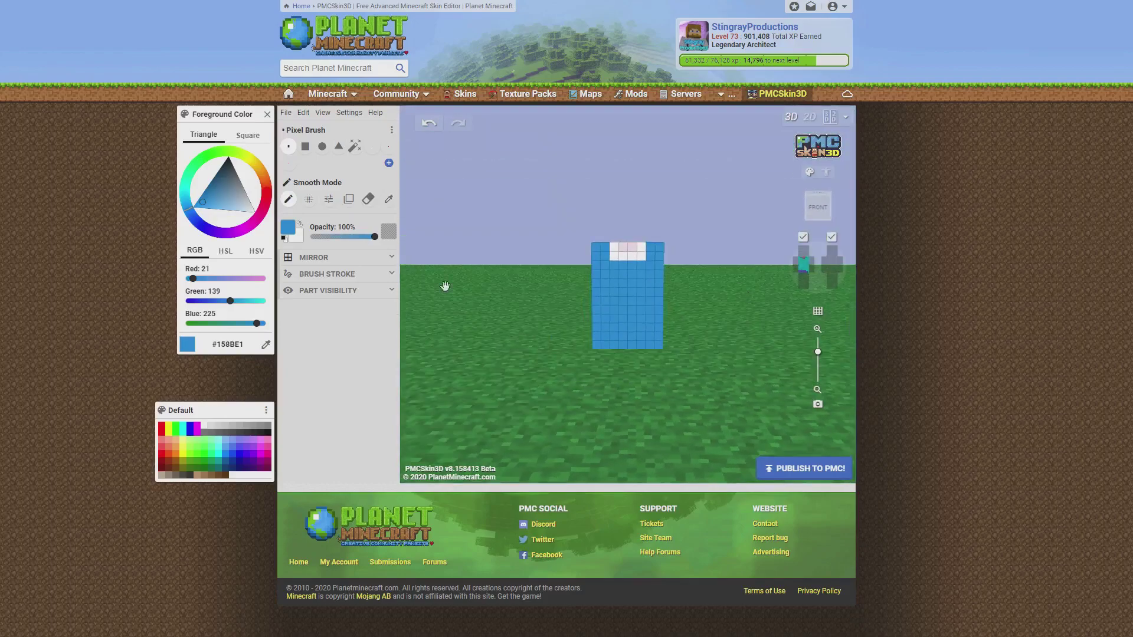
{"action": "left_click", "coordinate": [266, 184]}
{"action": "left_click_drag", "start_coordinate": [252, 195], "coordinate": [228, 205]}
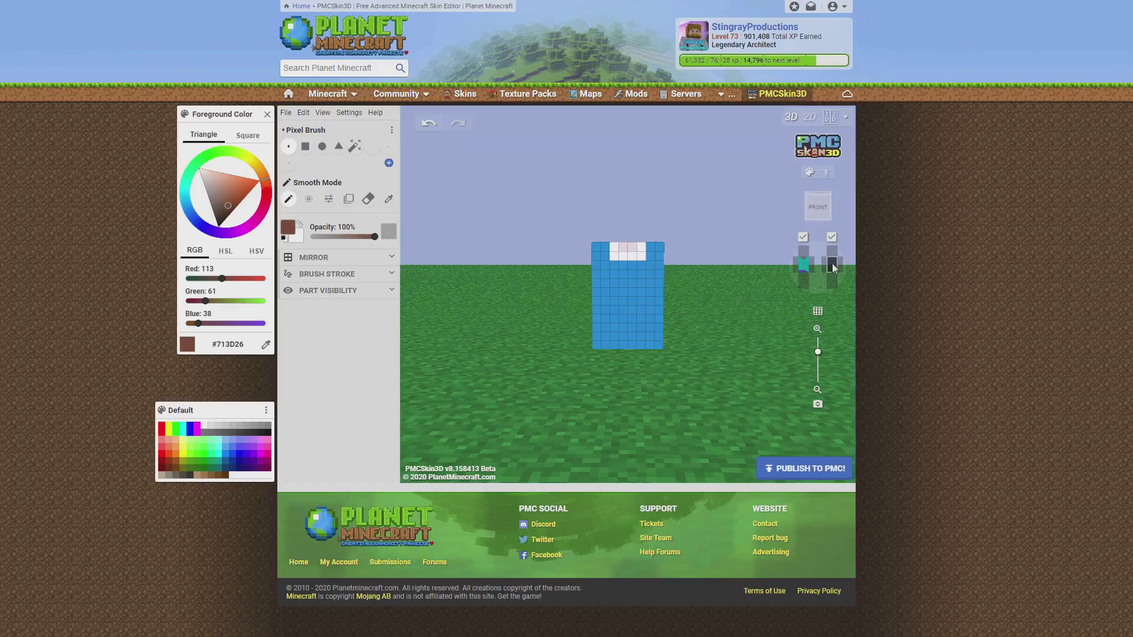
{"action": "mouse_move", "coordinate": [593, 347]}
{"action": "left_mouse_down"}
{"action": "mouse_move", "coordinate": [659, 344]}
{"action": "mouse_move", "coordinate": [624, 361]}
{"action": "left_mouse_up"}
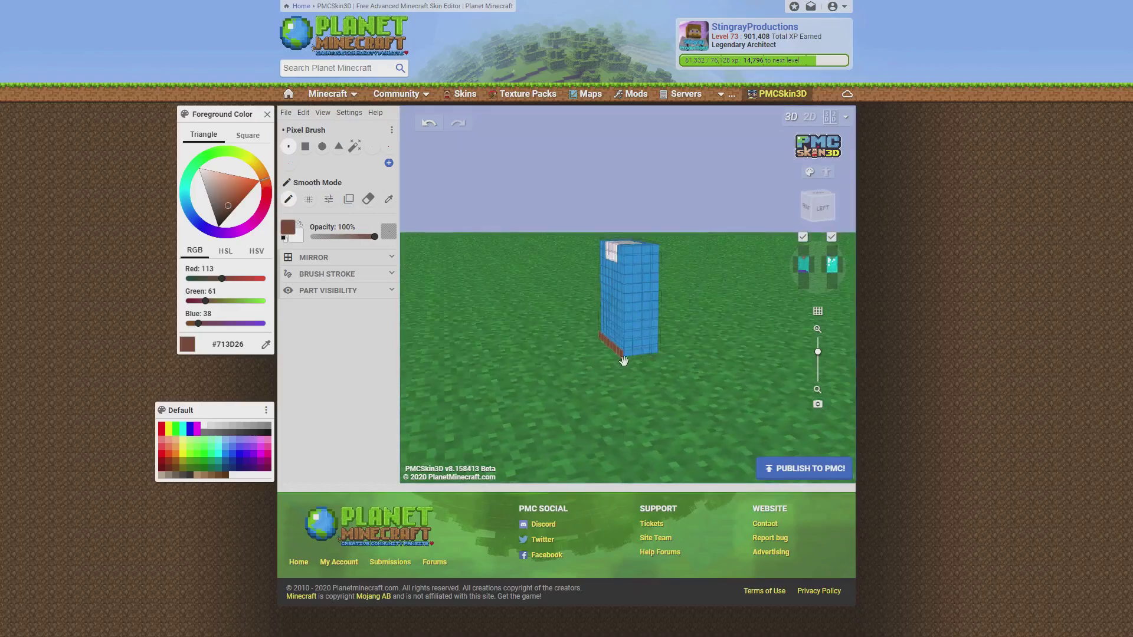
{"action": "mouse_move", "coordinate": [698, 356]}
{"action": "left_mouse_down"}
{"action": "mouse_move", "coordinate": [610, 353]}
{"action": "mouse_move", "coordinate": [658, 343]}
{"action": "mouse_move", "coordinate": [595, 358]}
{"action": "mouse_move", "coordinate": [642, 351]}
{"action": "left_mouse_up"}
{"action": "left_click_drag", "start_coordinate": [682, 370], "coordinate": [564, 333]}
Paint a yellow #FEF26C buckle at the middle of the belt's front
{"action": "left_click", "coordinate": [250, 159]}
{"action": "left_click_drag", "start_coordinate": [232, 192], "coordinate": [223, 175]}
{"action": "left_click", "coordinate": [592, 336]}
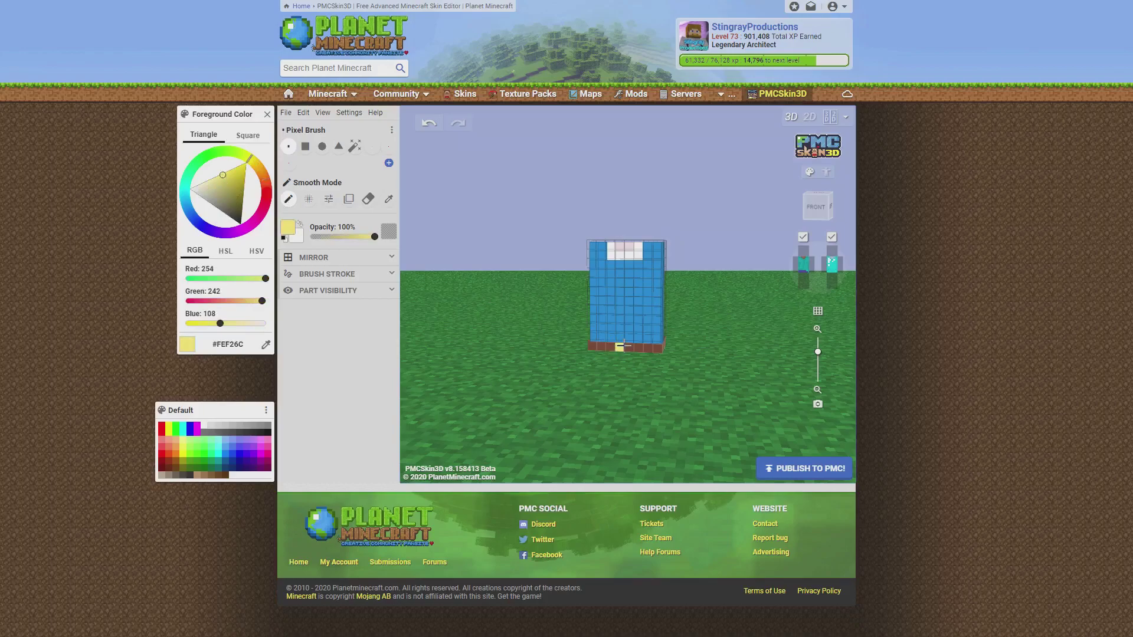
Show only the right leg and fill its front, one side and top with grey-blue #526996 using the Magic Wand Brush
{"action": "left_click", "coordinate": [831, 264]}
{"action": "left_click", "coordinate": [803, 266]}
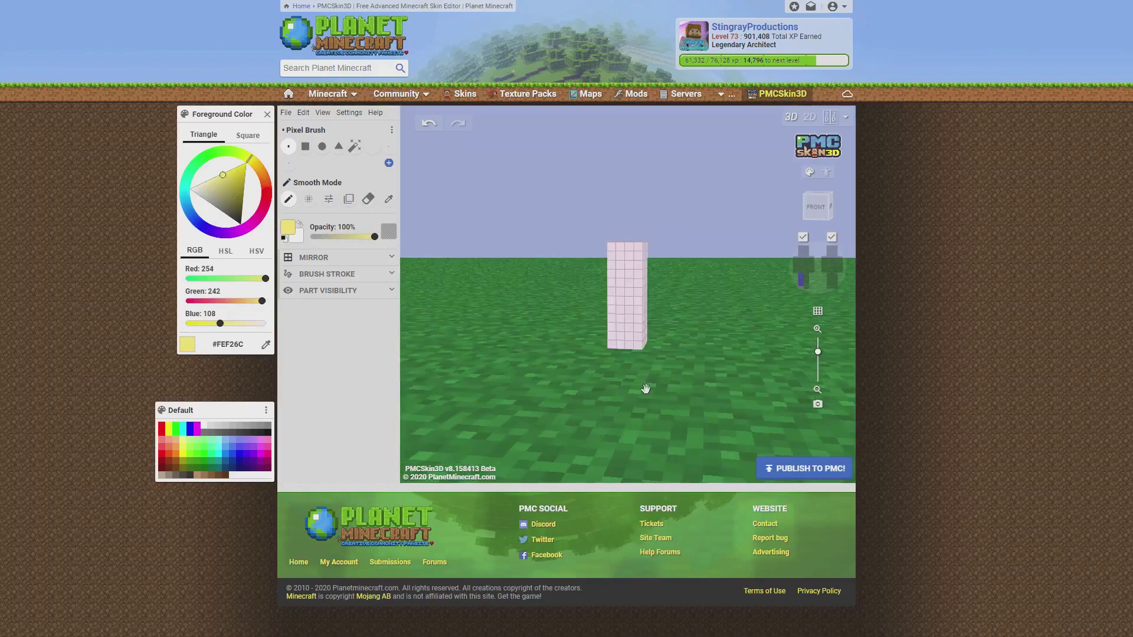
{"action": "left_click", "coordinate": [195, 223]}
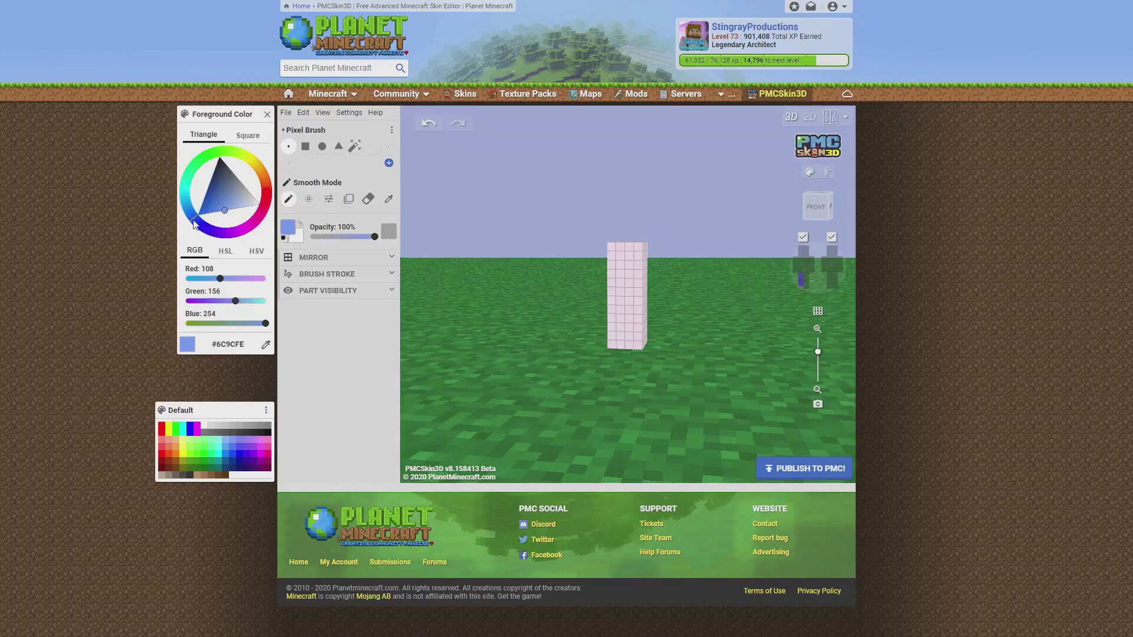
{"action": "mouse_move", "coordinate": [231, 208]}
{"action": "left_mouse_down"}
{"action": "mouse_move", "coordinate": [238, 196]}
{"action": "mouse_move", "coordinate": [227, 188]}
{"action": "left_mouse_up"}
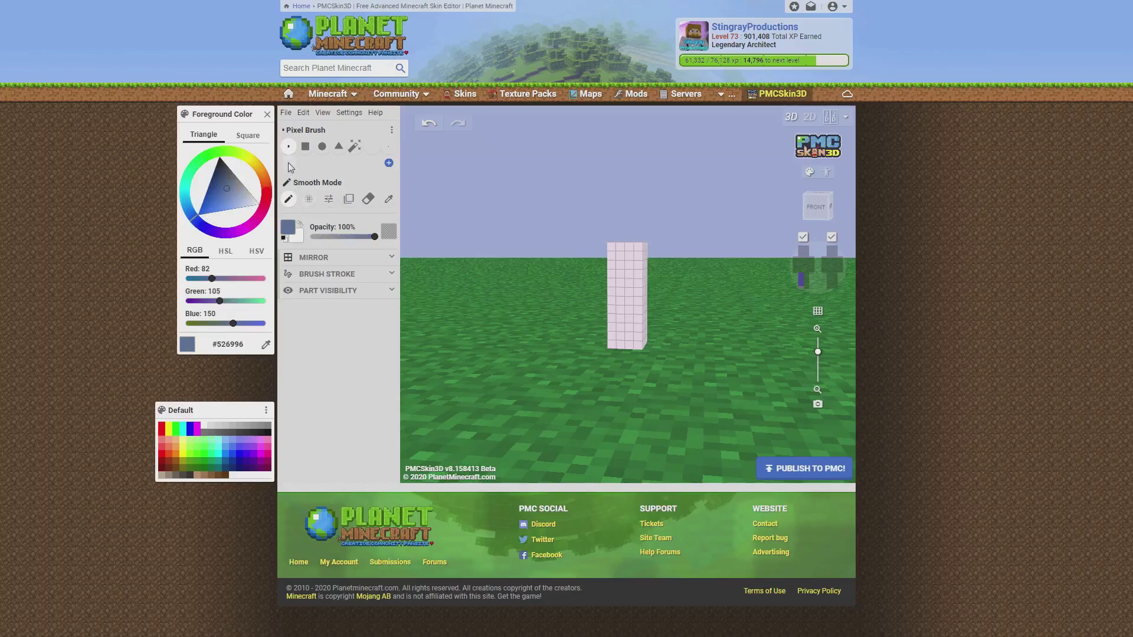
{"action": "left_click", "coordinate": [354, 146]}
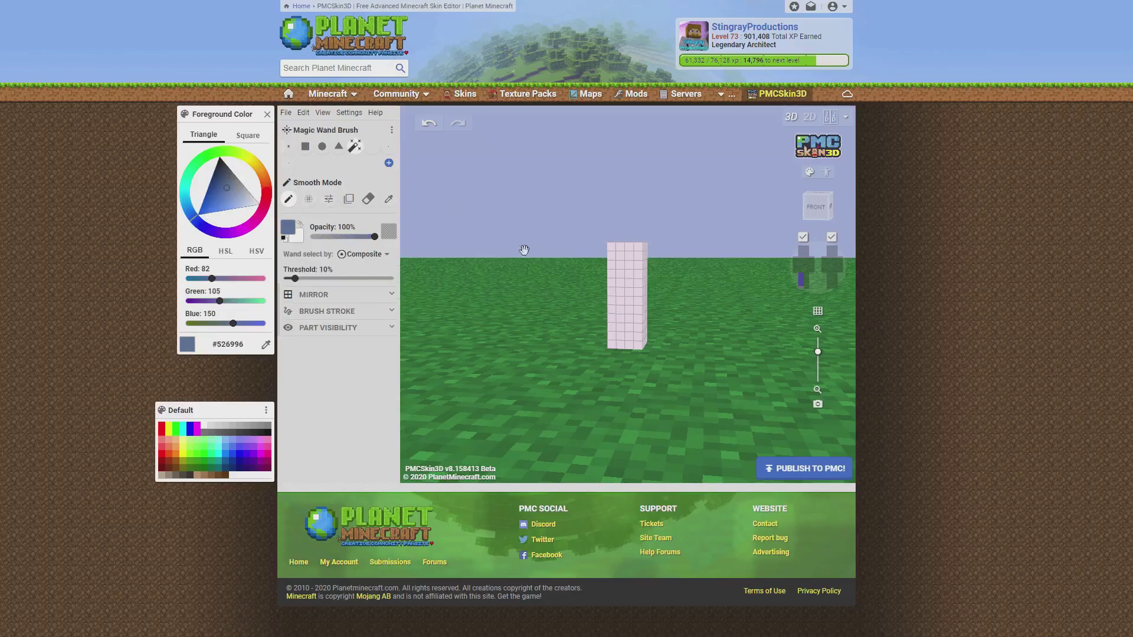
{"action": "left_click", "coordinate": [616, 304]}
{"action": "left_click_drag", "start_coordinate": [666, 301], "coordinate": [606, 322]}
{"action": "left_click", "coordinate": [626, 302]}
{"action": "left_click", "coordinate": [628, 247]}
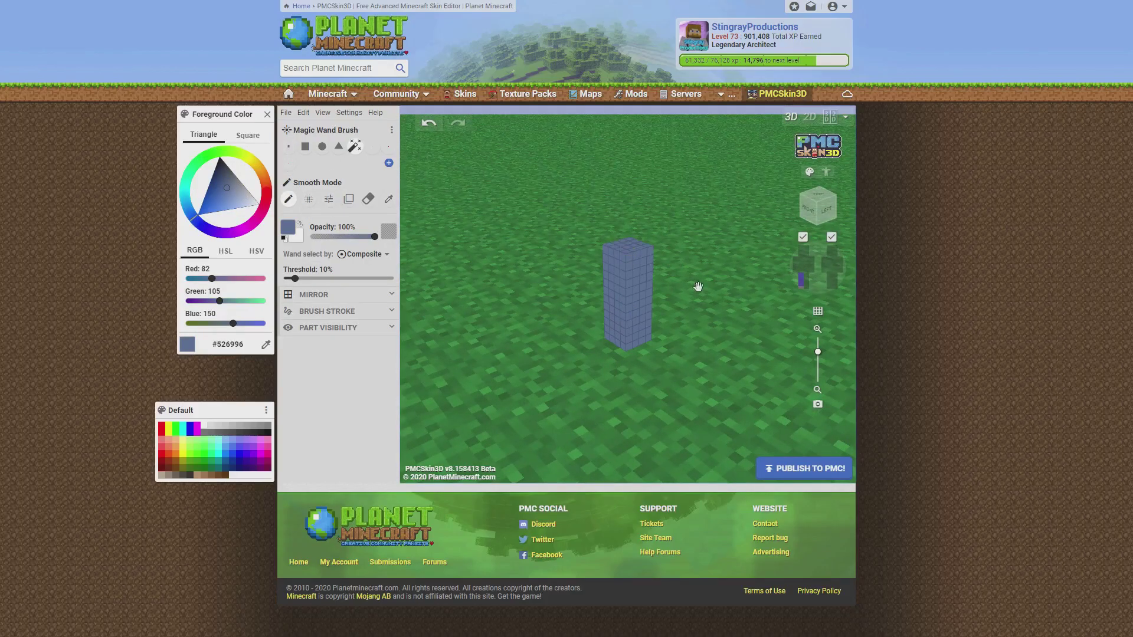
Fill the right leg's remaining sides with the same grey-blue trouser colour
{"action": "left_click_drag", "start_coordinate": [696, 290], "coordinate": [616, 286]}
{"action": "left_click", "coordinate": [629, 290]}
{"action": "left_click_drag", "start_coordinate": [656, 319], "coordinate": [602, 300]}
{"action": "left_click", "coordinate": [638, 296]}
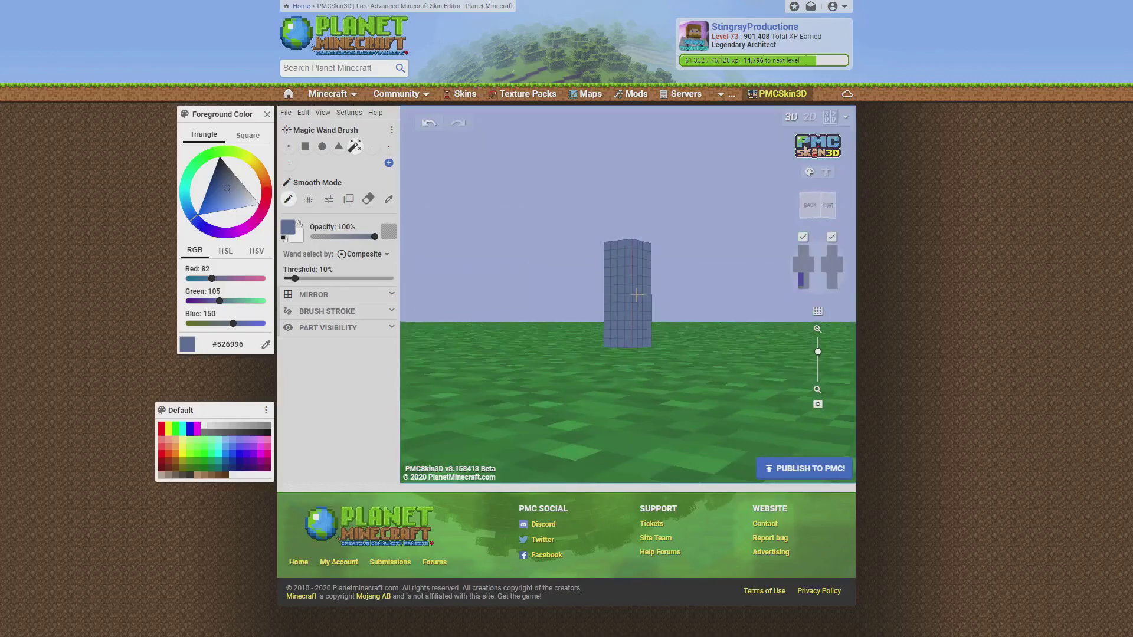
Finish filling the right leg with the grey-blue #526996 trouser colour
{"action": "left_click_drag", "start_coordinate": [661, 354], "coordinate": [629, 322]}
{"action": "left_click", "coordinate": [629, 342]}
{"action": "left_click_drag", "start_coordinate": [511, 303], "coordinate": [635, 379]}
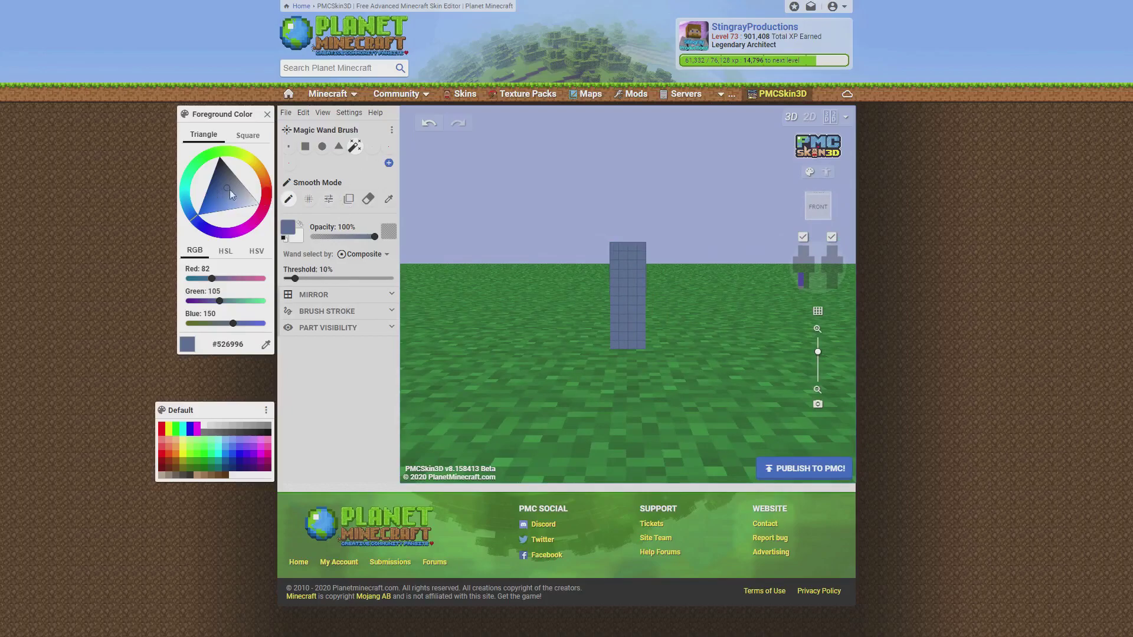
Paint a light grey #E9E9E9 shoe two pixel rows high around the bottom of the right leg with the Pixel Brush
{"action": "mouse_move", "coordinate": [239, 176]}
{"action": "left_mouse_down"}
{"action": "mouse_move", "coordinate": [255, 212]}
{"action": "mouse_move", "coordinate": [260, 198]}
{"action": "left_mouse_up"}
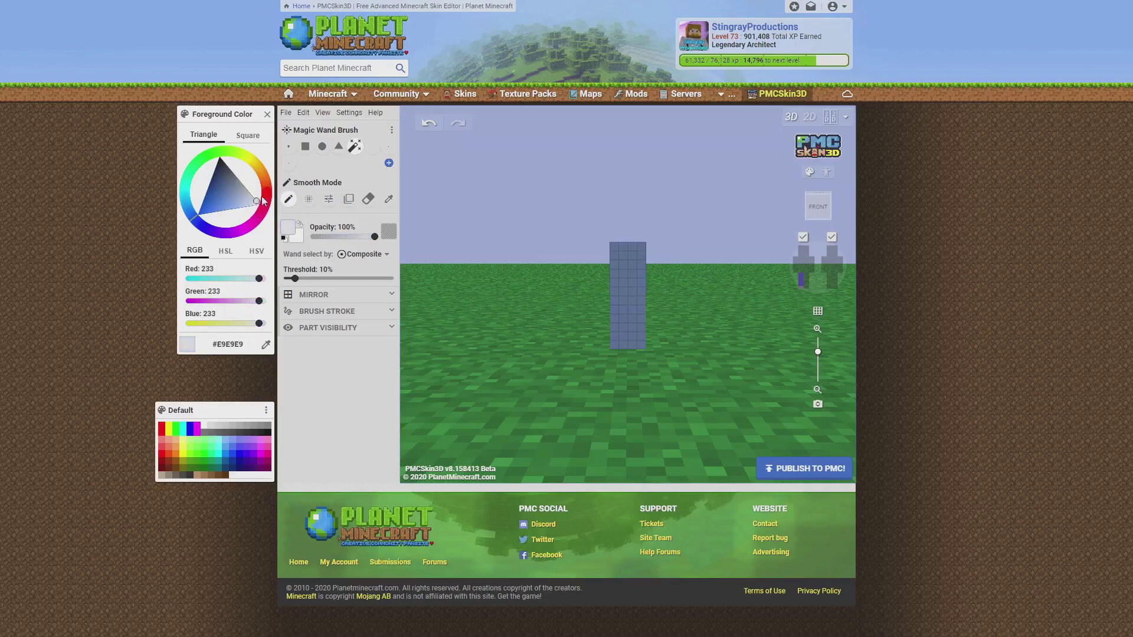
{"action": "left_click", "coordinate": [289, 147]}
{"action": "mouse_move", "coordinate": [623, 335]}
{"action": "left_mouse_down"}
{"action": "mouse_move", "coordinate": [653, 347]}
{"action": "mouse_move", "coordinate": [631, 362]}
{"action": "left_mouse_up"}
{"action": "mouse_move", "coordinate": [676, 331]}
{"action": "left_mouse_down"}
{"action": "mouse_move", "coordinate": [603, 330]}
{"action": "mouse_move", "coordinate": [619, 339]}
{"action": "left_mouse_up"}
{"action": "mouse_move", "coordinate": [694, 331]}
{"action": "left_mouse_down"}
{"action": "mouse_move", "coordinate": [668, 346]}
{"action": "mouse_move", "coordinate": [646, 347]}
{"action": "mouse_move", "coordinate": [692, 342]}
{"action": "mouse_move", "coordinate": [571, 342]}
{"action": "mouse_move", "coordinate": [650, 336]}
{"action": "mouse_move", "coordinate": [628, 347]}
{"action": "mouse_move", "coordinate": [595, 321]}
{"action": "left_mouse_up"}
{"action": "left_click", "coordinate": [634, 343]}
{"action": "left_click", "coordinate": [354, 146]}
{"action": "mouse_move", "coordinate": [453, 250]}
{"action": "left_mouse_down"}
{"action": "mouse_move", "coordinate": [565, 307]}
{"action": "mouse_move", "coordinate": [532, 293]}
{"action": "left_mouse_up"}
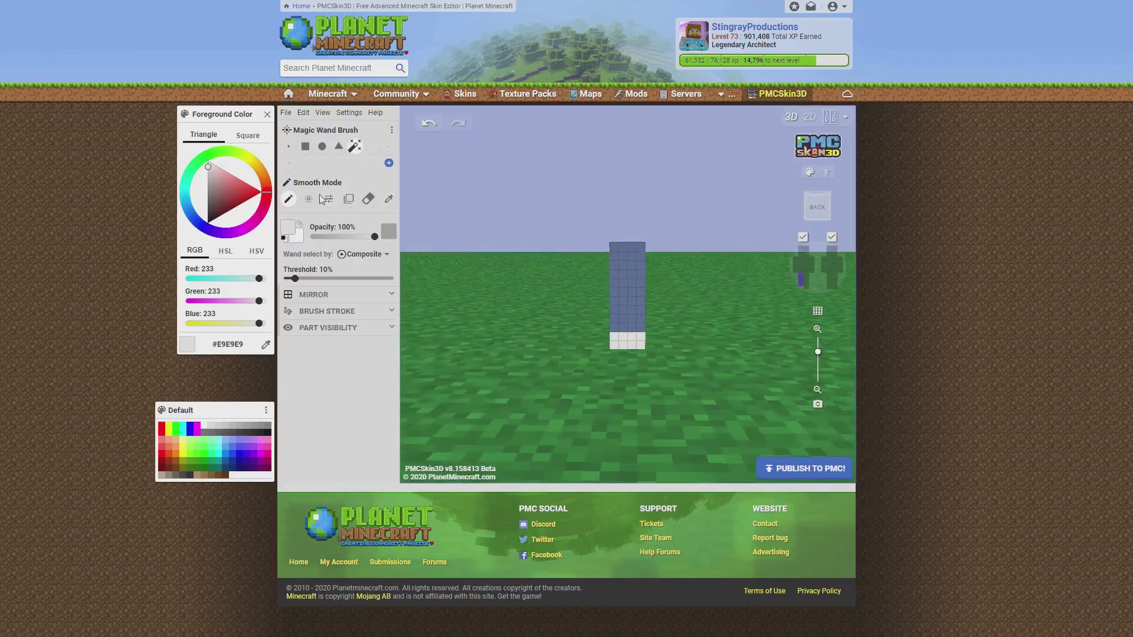
Paint a two-by-two-pixel red #FF2929 patch on the back of the right leg, where the shoe meets the trousers
{"action": "left_click", "coordinate": [254, 188]}
{"action": "left_click", "coordinate": [287, 146]}
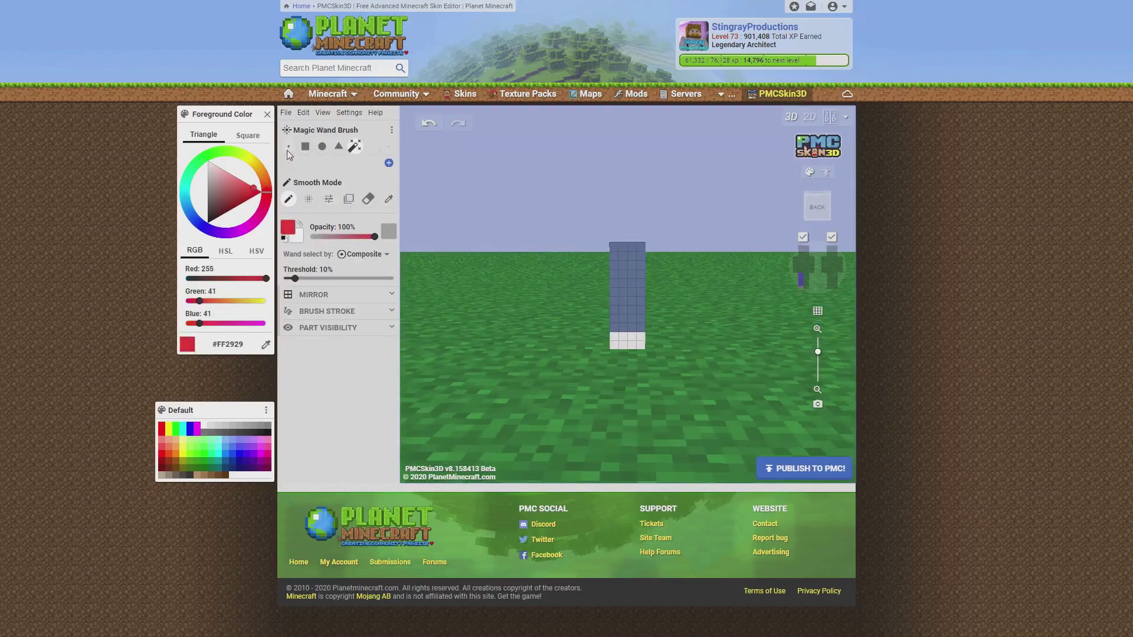
{"action": "left_click_drag", "start_coordinate": [618, 334], "coordinate": [628, 332]}
{"action": "left_click_drag", "start_coordinate": [708, 358], "coordinate": [670, 365]}
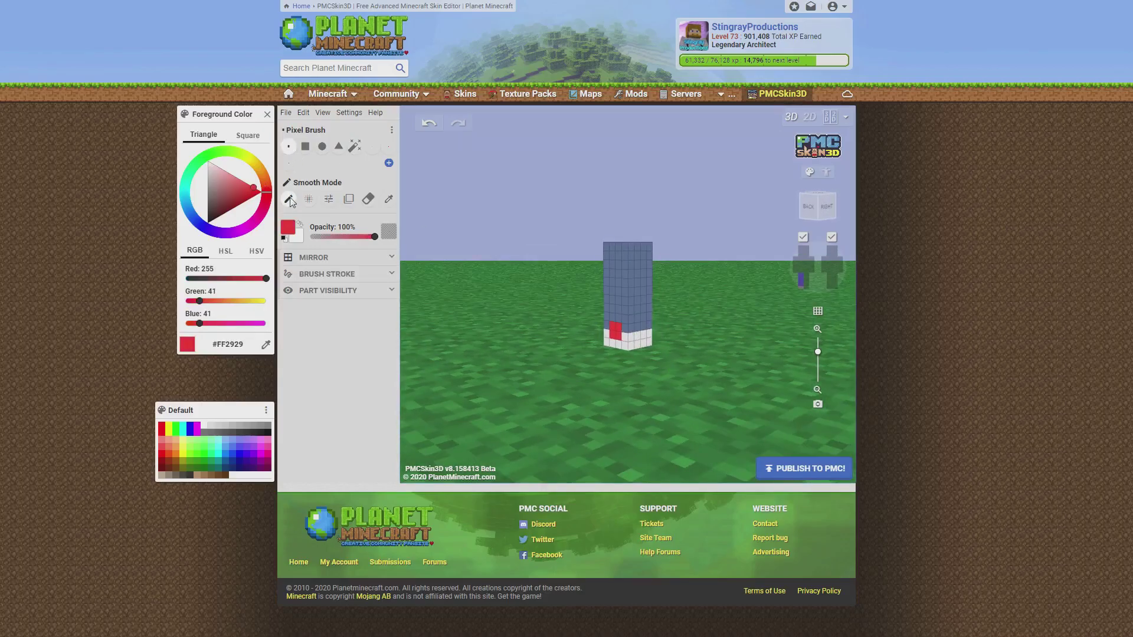
Sample the shoe's light grey #E9E9E9 and paint it around the bottom row of the right leg's outer layer
{"action": "left_click", "coordinate": [386, 197]}
{"action": "left_click", "coordinate": [641, 341]}
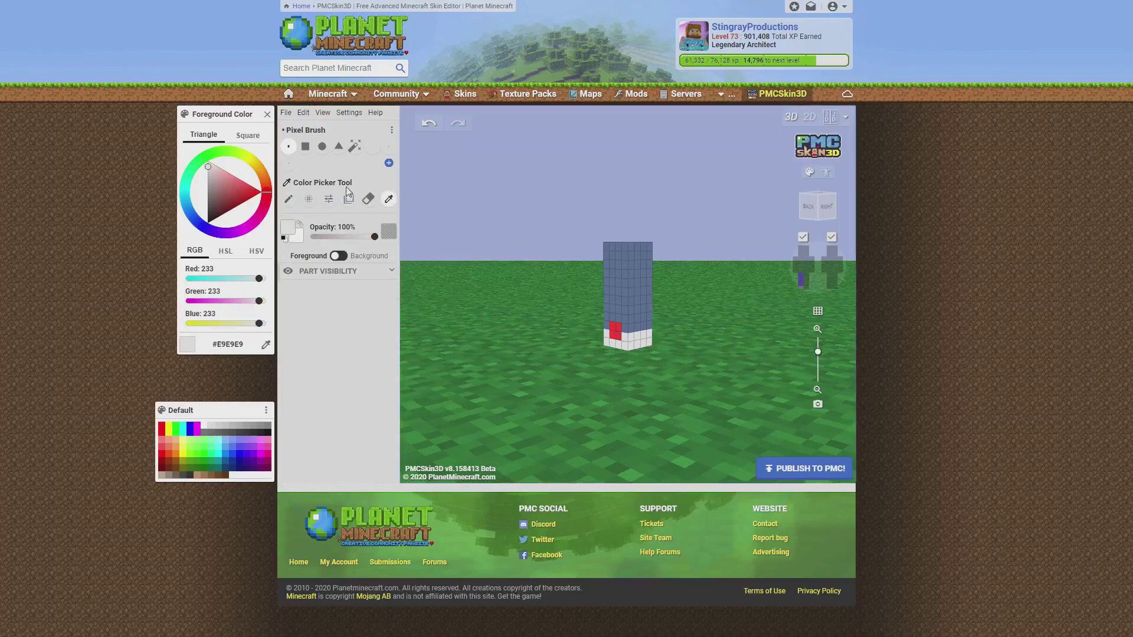
{"action": "left_click", "coordinate": [289, 200]}
{"action": "left_click", "coordinate": [826, 283]}
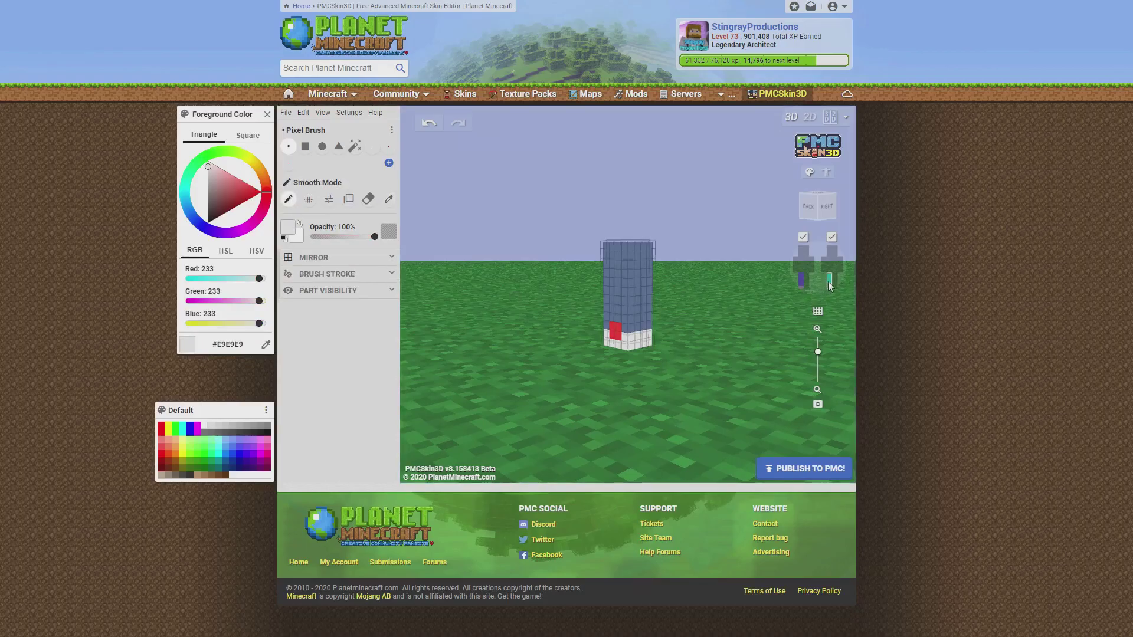
{"action": "left_click_drag", "start_coordinate": [722, 321], "coordinate": [560, 367]}
{"action": "left_click_drag", "start_coordinate": [683, 380], "coordinate": [696, 348]}
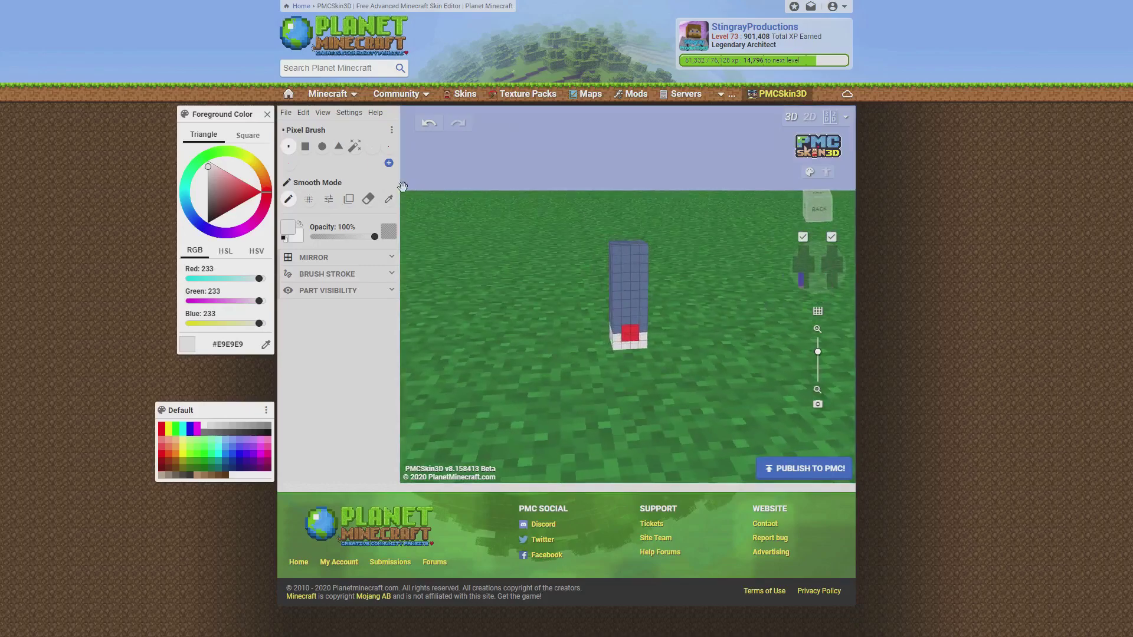
Sample the patch's red #FF2929 and paint it above the shoe rim on the back of the right leg's outer layer
{"action": "left_click", "coordinate": [388, 199]}
{"action": "left_click", "coordinate": [630, 332]}
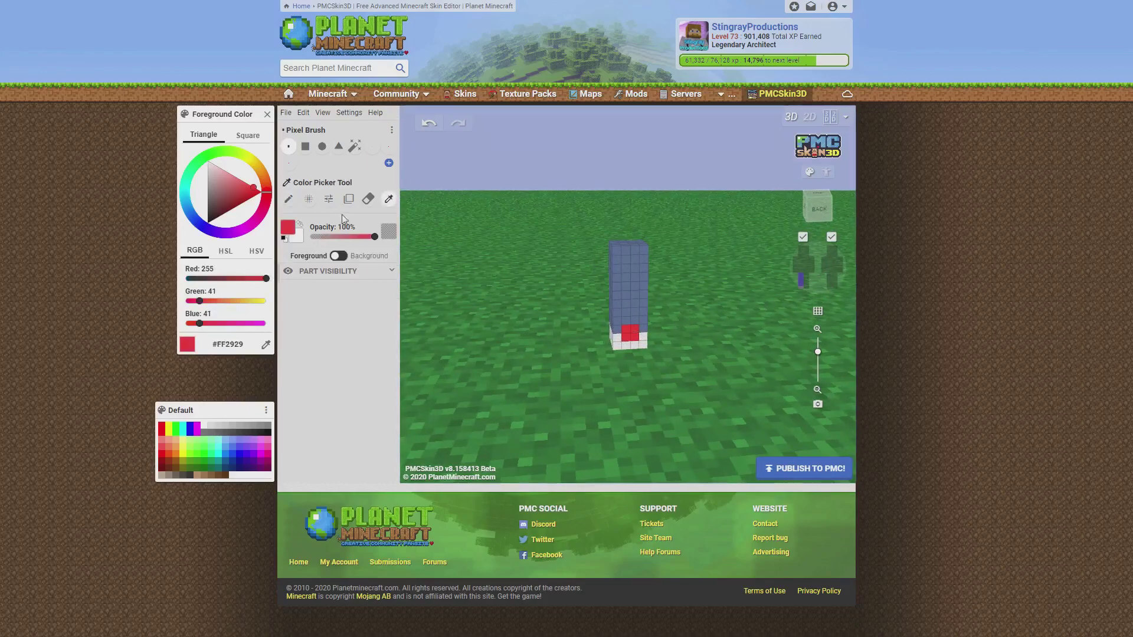
{"action": "left_click", "coordinate": [291, 199]}
{"action": "left_click", "coordinate": [829, 281]}
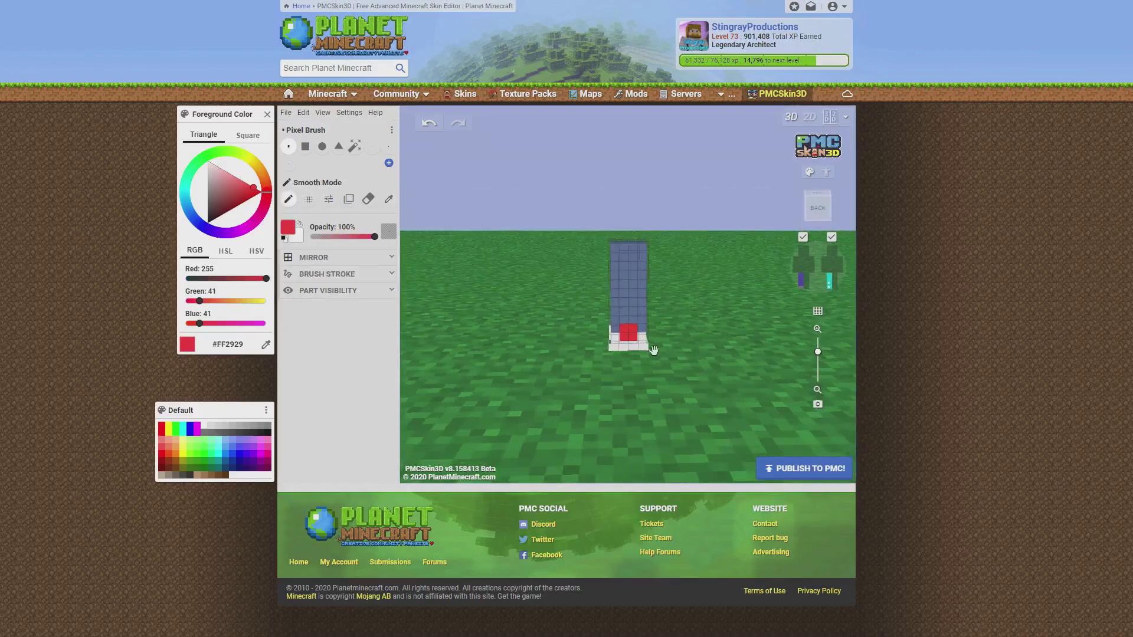
{"action": "left_click_drag", "start_coordinate": [599, 380], "coordinate": [708, 309]}
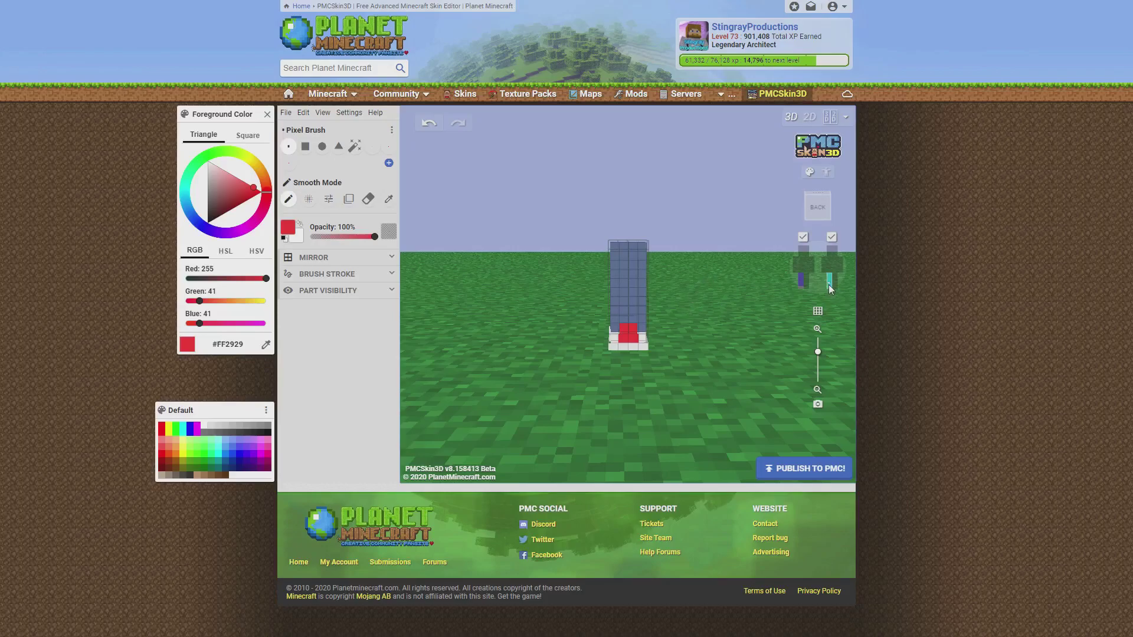
Switch the mirror from Across limbs to Surface, and check the leg's orientation by briefly showing the torso and head
{"action": "left_click", "coordinate": [342, 258]}
{"action": "left_click", "coordinate": [339, 280]}
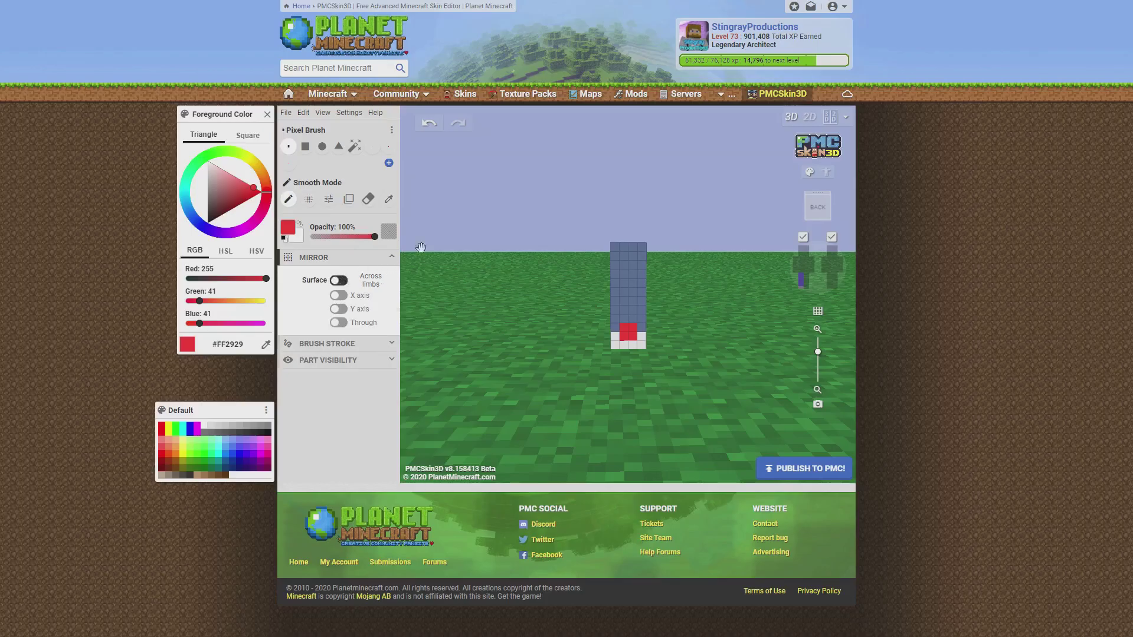
{"action": "left_click", "coordinate": [804, 264]}
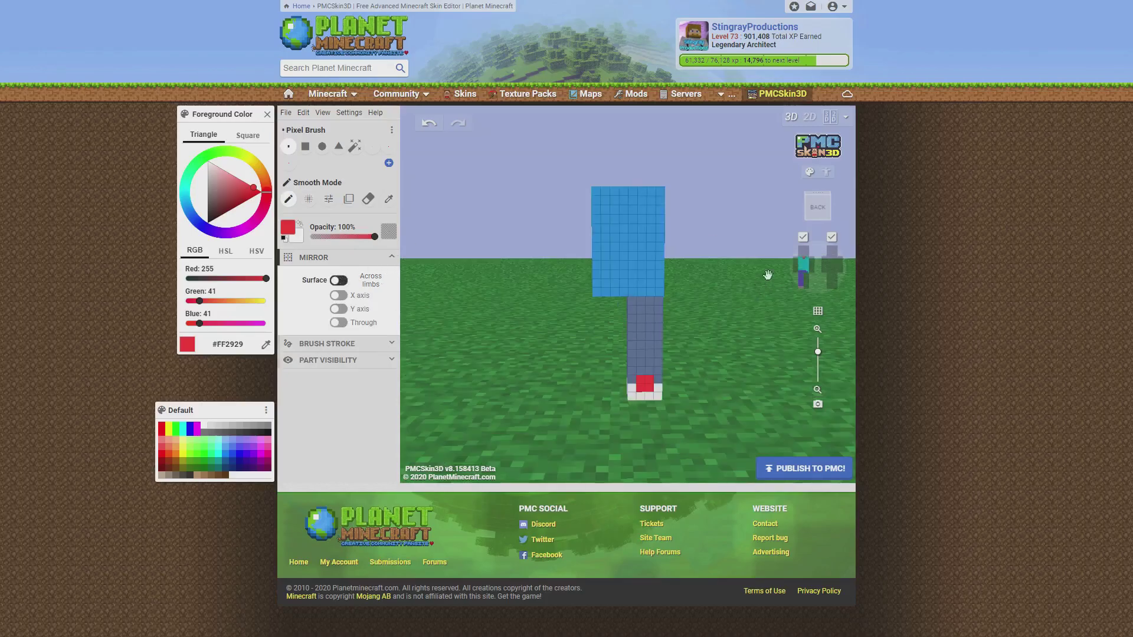
{"action": "left_click", "coordinate": [802, 245]}
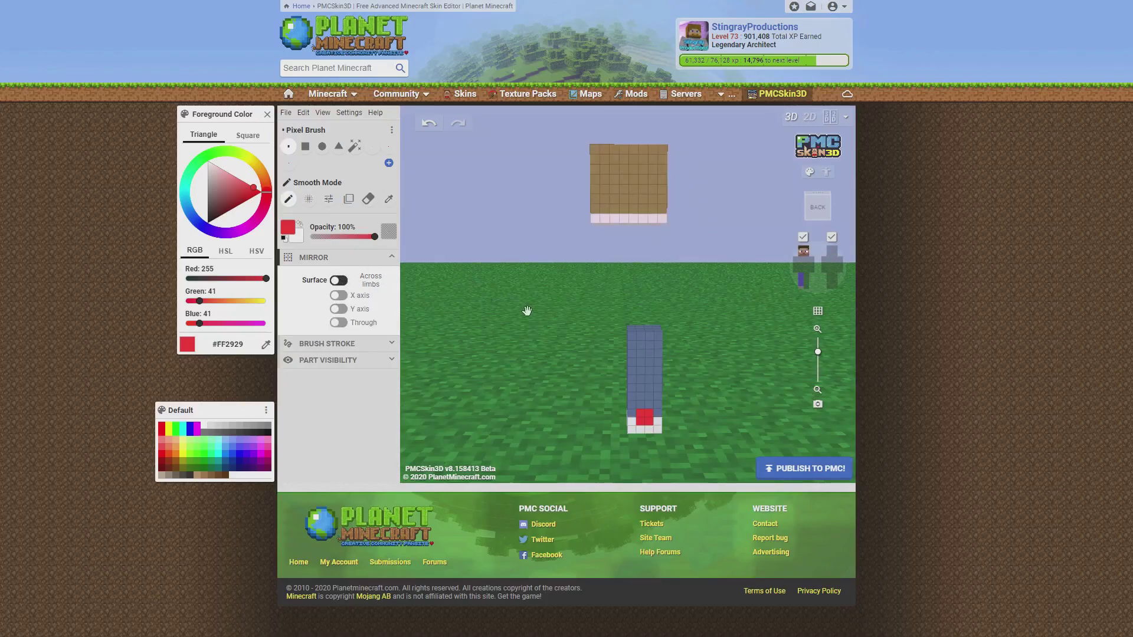
{"action": "left_click", "coordinate": [802, 250]}
{"action": "left_click_drag", "start_coordinate": [649, 330], "coordinate": [466, 250]}
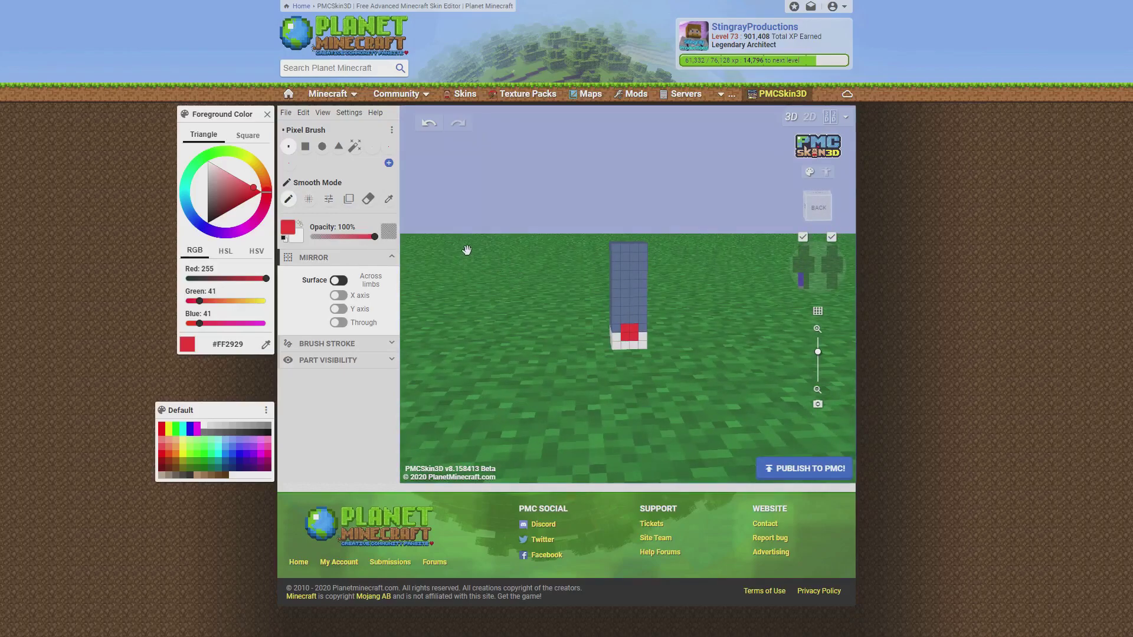
Paint over the red patch on the back of the right leg with sampled grey-blue #526996 and light grey #E9E9E9
{"action": "left_click", "coordinate": [387, 201]}
{"action": "left_click", "coordinate": [634, 302]}
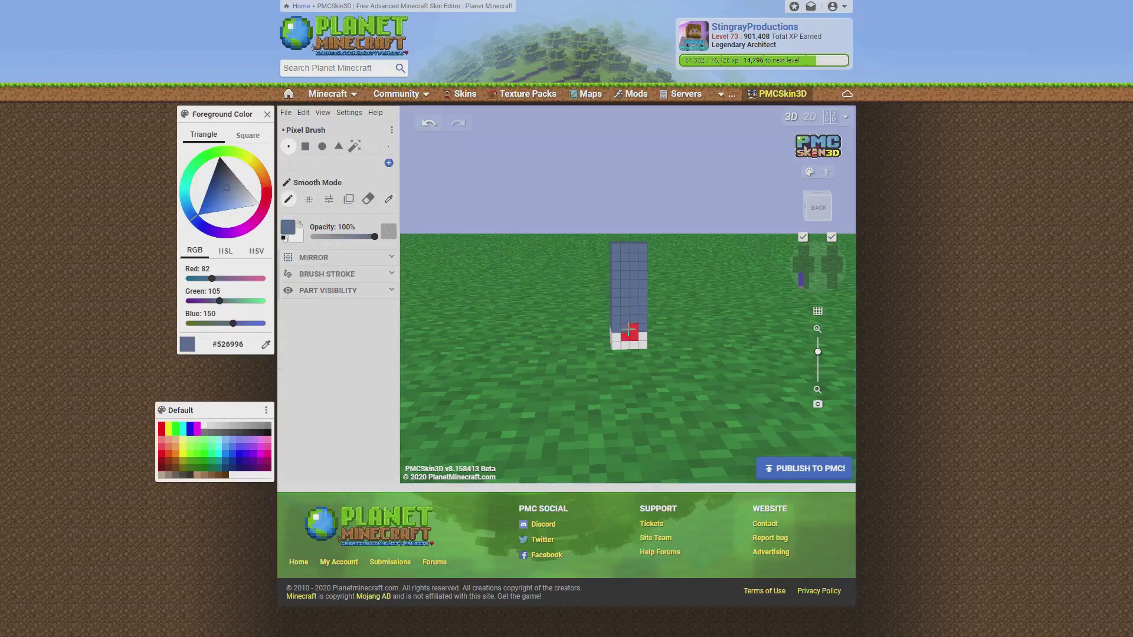
{"action": "left_click", "coordinate": [388, 199]}
{"action": "left_click", "coordinate": [634, 344]}
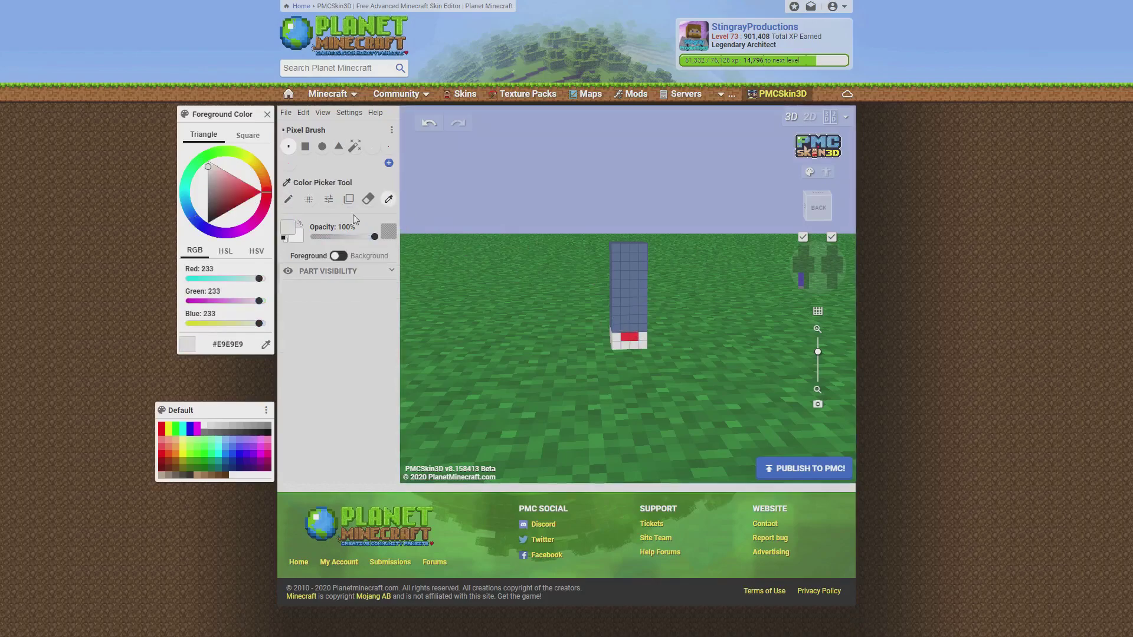
{"action": "left_click", "coordinate": [629, 338]}
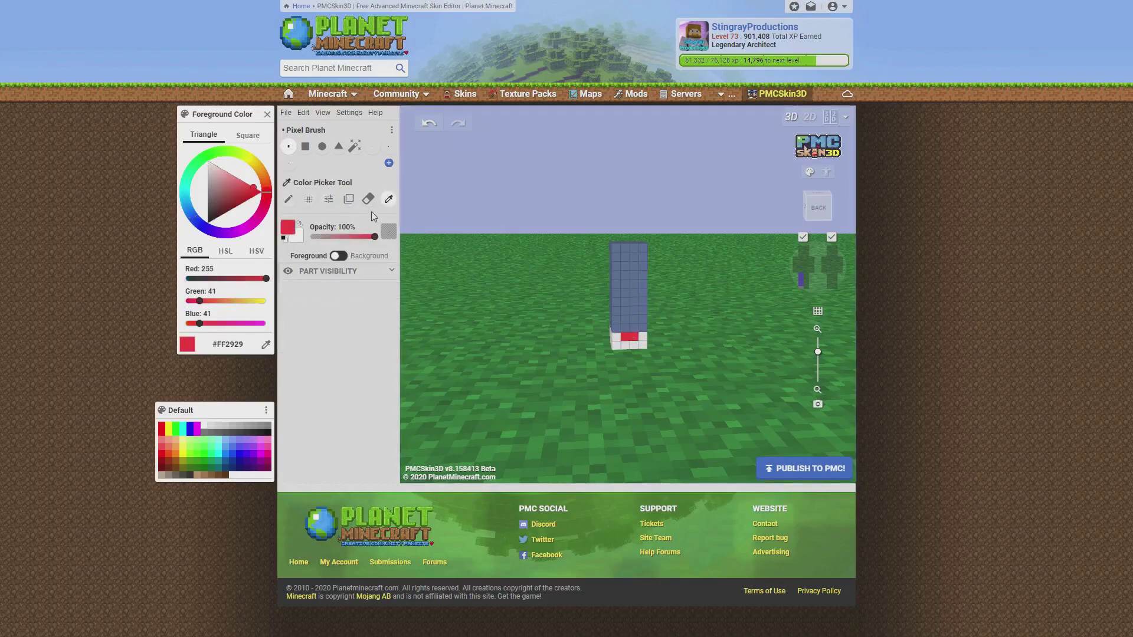
{"action": "left_click", "coordinate": [642, 341]}
{"action": "left_click", "coordinate": [289, 199]}
{"action": "mouse_move", "coordinate": [634, 337]}
{"action": "left_mouse_down"}
{"action": "mouse_move", "coordinate": [625, 337]}
{"action": "mouse_move", "coordinate": [755, 336]}
{"action": "mouse_move", "coordinate": [814, 295]}
{"action": "left_mouse_up"}
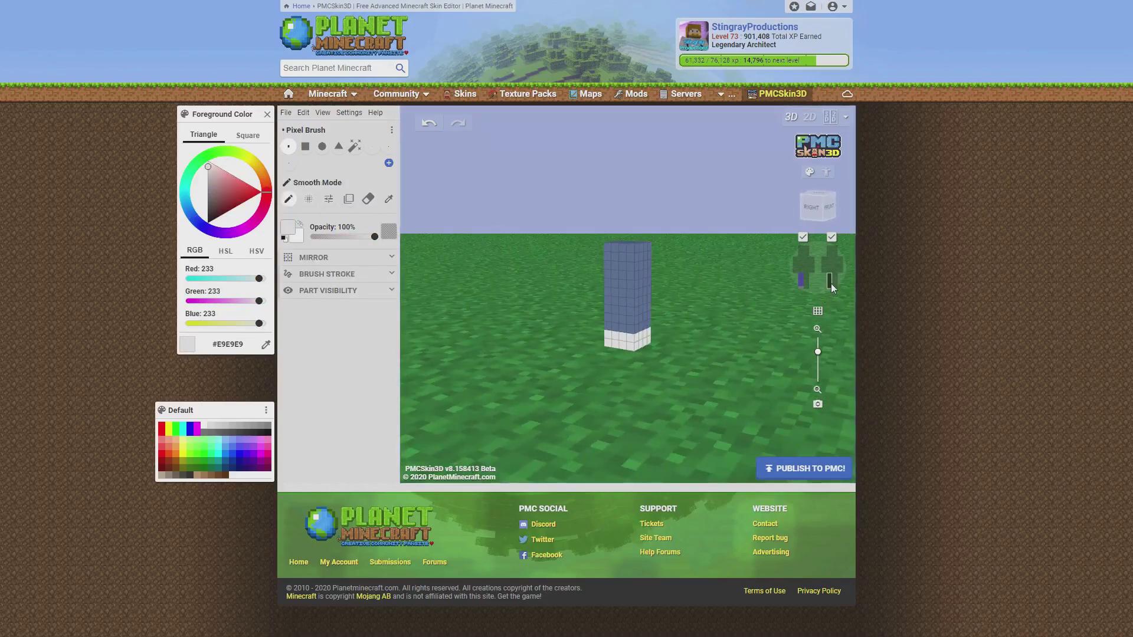
Erase the red from the back of the right leg's outer layer and touch up its shoe rim with light grey #E9E9E9
{"action": "left_click_drag", "start_coordinate": [761, 346], "coordinate": [644, 352]}
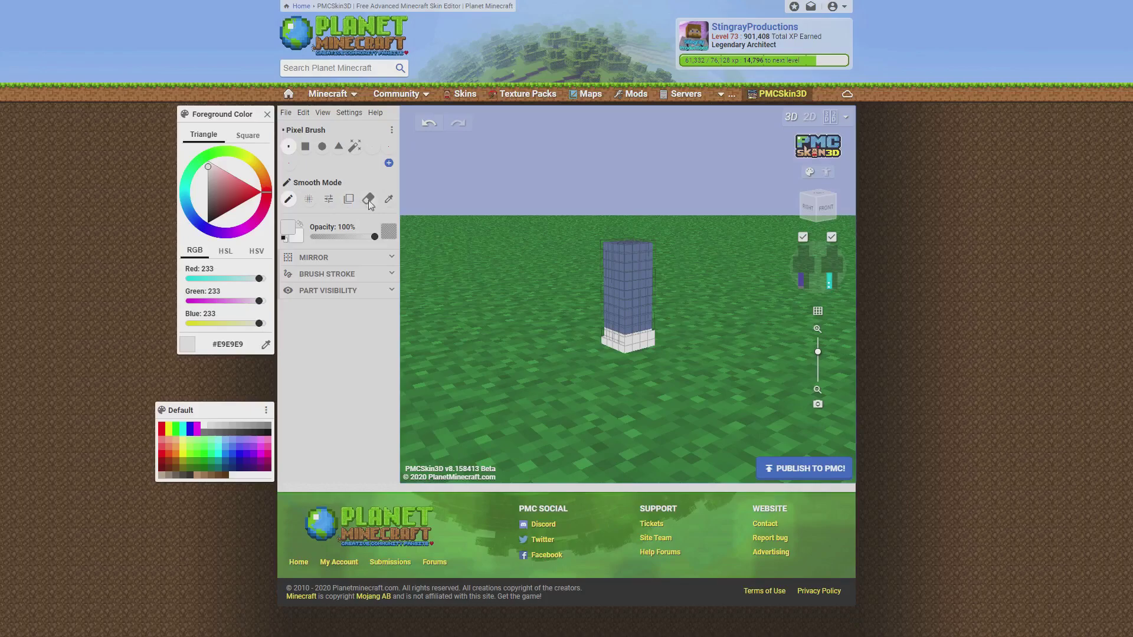
{"action": "left_click", "coordinate": [368, 199]}
{"action": "mouse_move", "coordinate": [466, 336]}
{"action": "left_mouse_down"}
{"action": "mouse_move", "coordinate": [530, 358]}
{"action": "mouse_move", "coordinate": [640, 367]}
{"action": "mouse_move", "coordinate": [595, 359]}
{"action": "mouse_move", "coordinate": [644, 339]}
{"action": "mouse_move", "coordinate": [592, 360]}
{"action": "mouse_move", "coordinate": [479, 265]}
{"action": "left_mouse_up"}
{"action": "left_click", "coordinate": [389, 198]}
{"action": "left_click", "coordinate": [622, 344]}
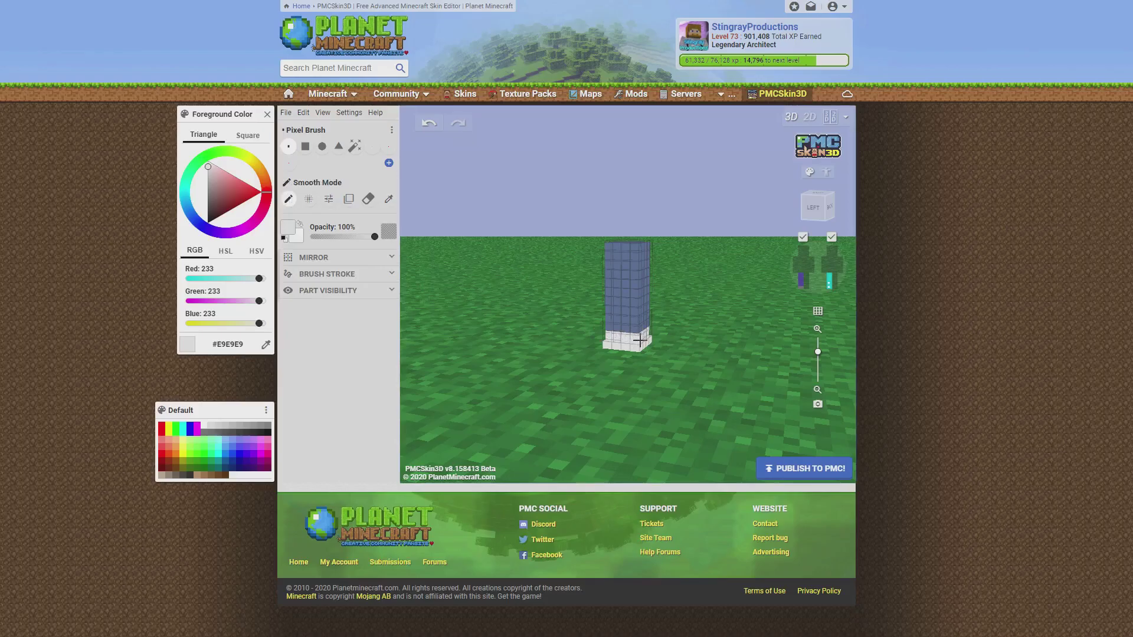
{"action": "left_click_drag", "start_coordinate": [641, 340], "coordinate": [625, 351]}
{"action": "left_click_drag", "start_coordinate": [694, 334], "coordinate": [695, 367]}
{"action": "left_click_drag", "start_coordinate": [700, 461], "coordinate": [684, 367]}
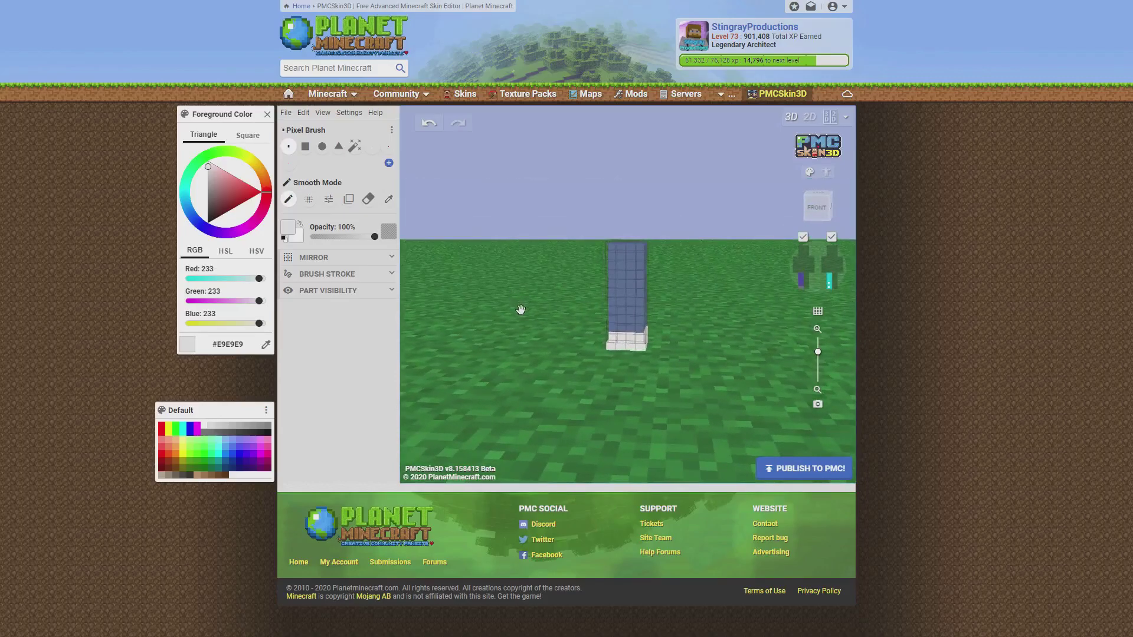
Paint a two-by-two-pixel red #FE1C1C patch on the front of the right leg, where the shoe meets the trousers
{"action": "left_click_drag", "start_coordinate": [250, 199], "coordinate": [256, 190]}
{"action": "left_click_drag", "start_coordinate": [617, 338], "coordinate": [629, 332]}
{"action": "left_click", "coordinate": [830, 288]}
{"action": "left_click", "coordinate": [828, 282]}
{"action": "left_click_drag", "start_coordinate": [746, 339], "coordinate": [737, 352]}
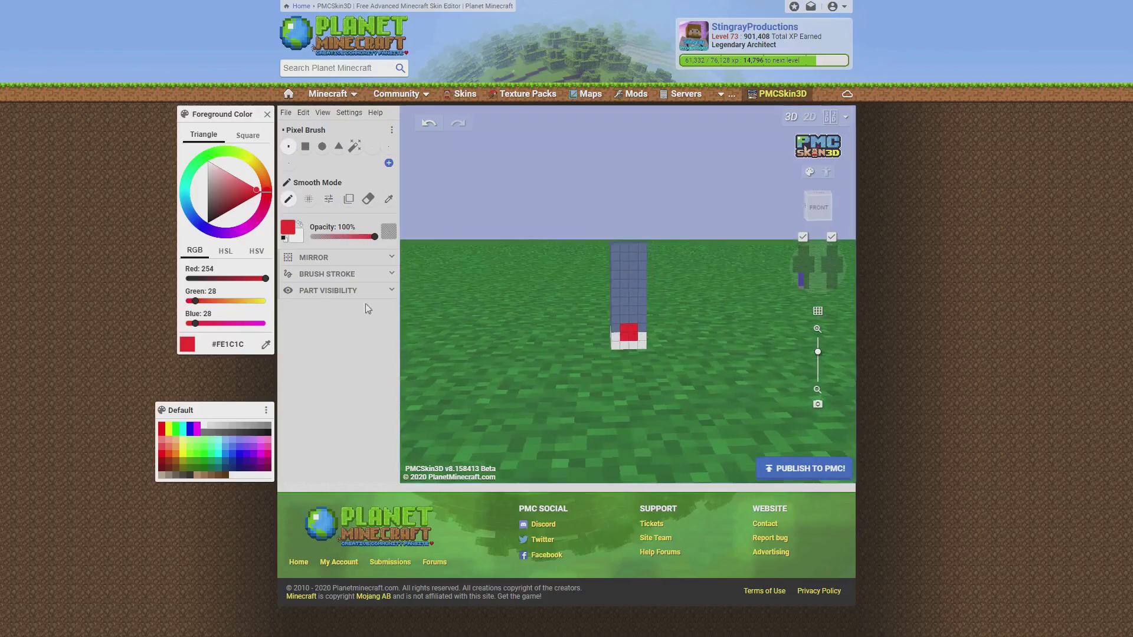
Set the mirror to Across limbs and show only the left leg with its outer layer
{"action": "left_click", "coordinate": [330, 257]}
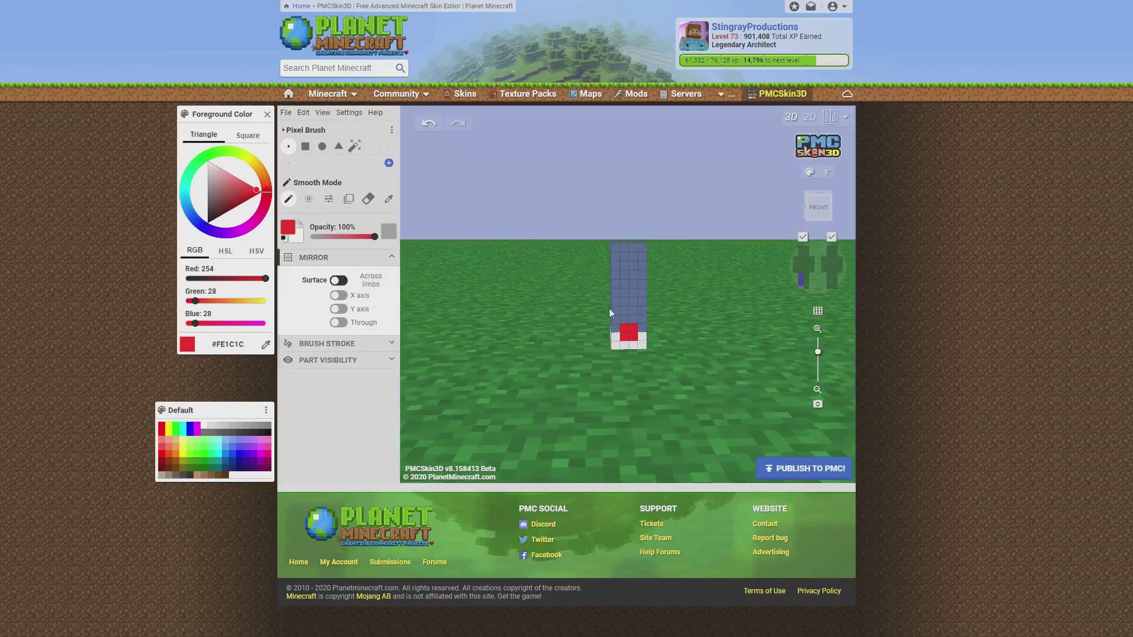
{"action": "left_click", "coordinate": [339, 280]}
{"action": "left_click", "coordinate": [833, 284]}
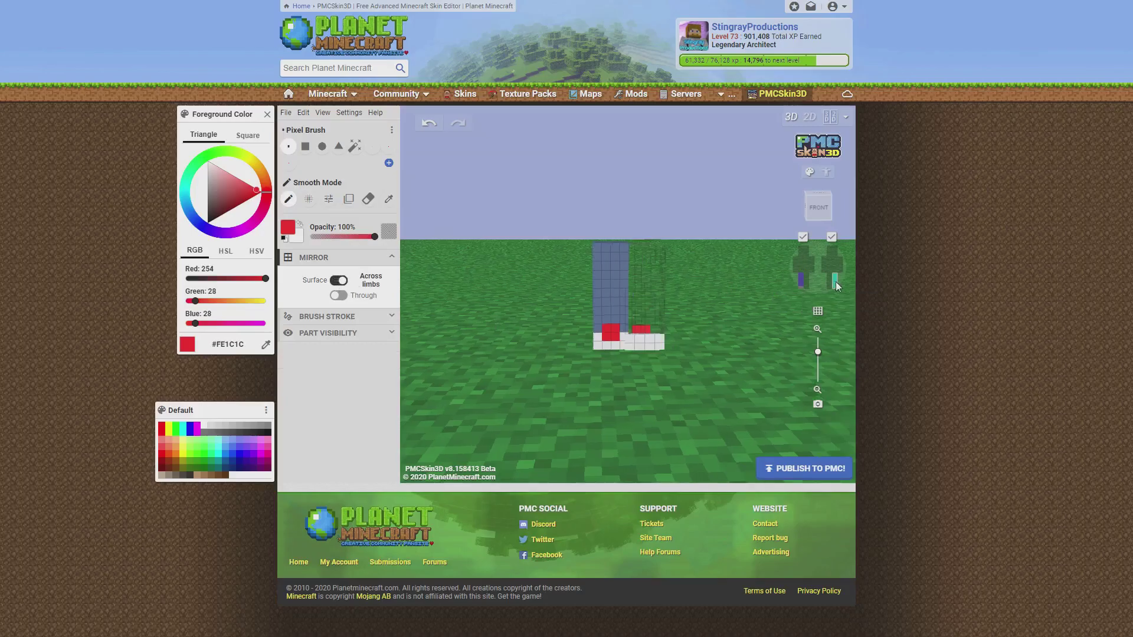
{"action": "left_click", "coordinate": [808, 279]}
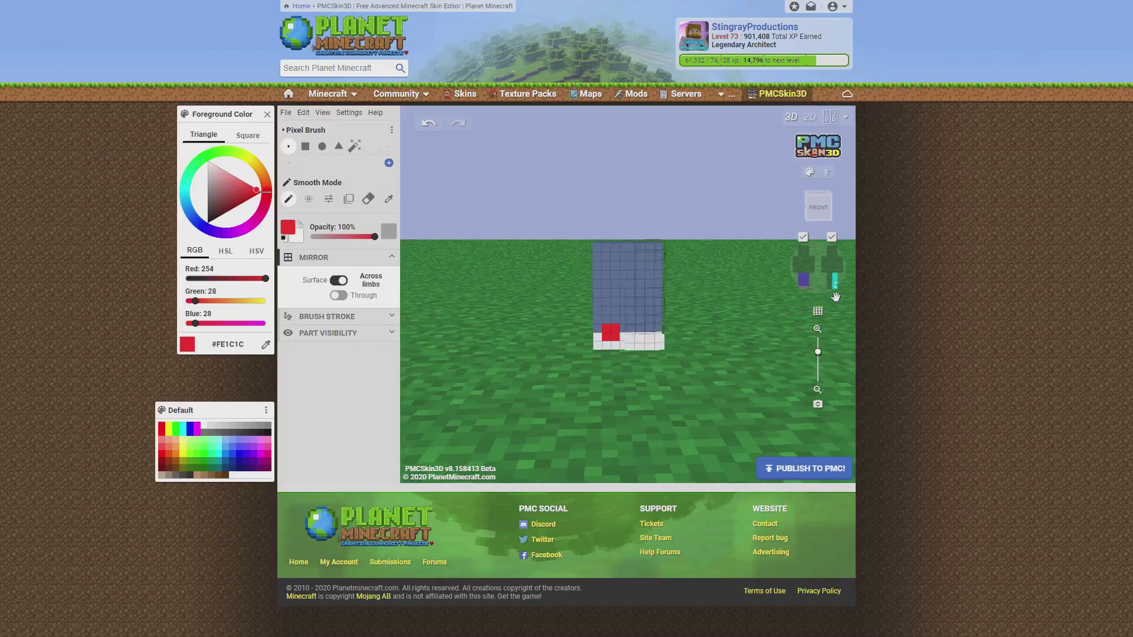
{"action": "left_click", "coordinate": [834, 284]}
{"action": "left_click", "coordinate": [800, 285]}
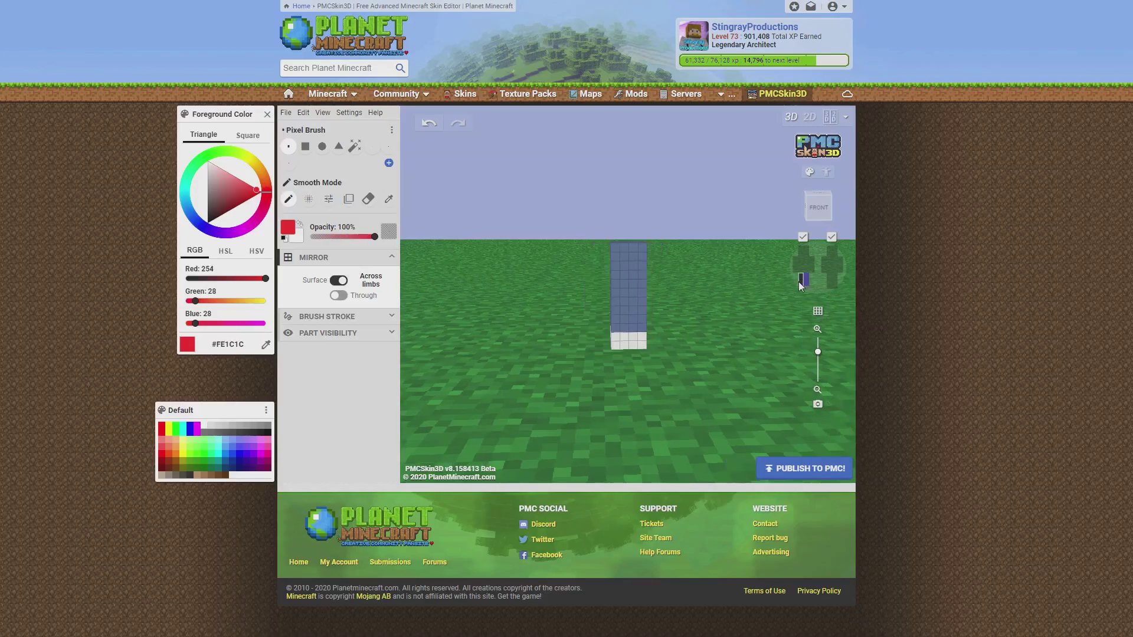
{"action": "left_click", "coordinate": [803, 284]}
{"action": "left_click", "coordinate": [834, 286]}
Erase the red pixels from the back of the left leg's outer layer
{"action": "left_click_drag", "start_coordinate": [749, 307], "coordinate": [707, 332]}
{"action": "left_click", "coordinate": [367, 200]}
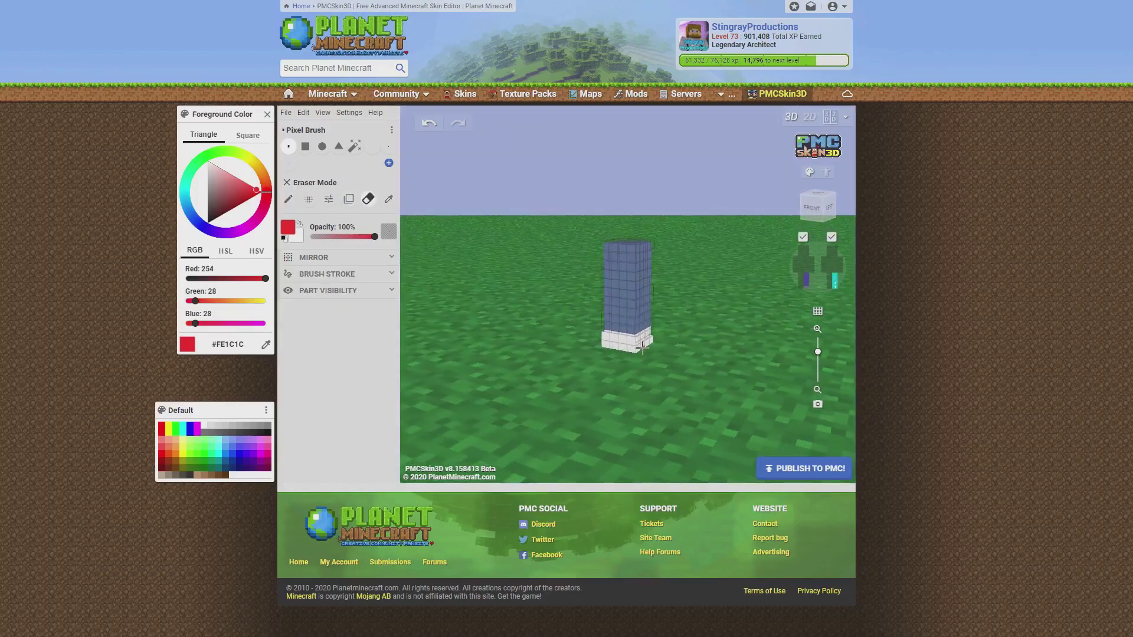
{"action": "left_click_drag", "start_coordinate": [446, 289], "coordinate": [327, 210]}
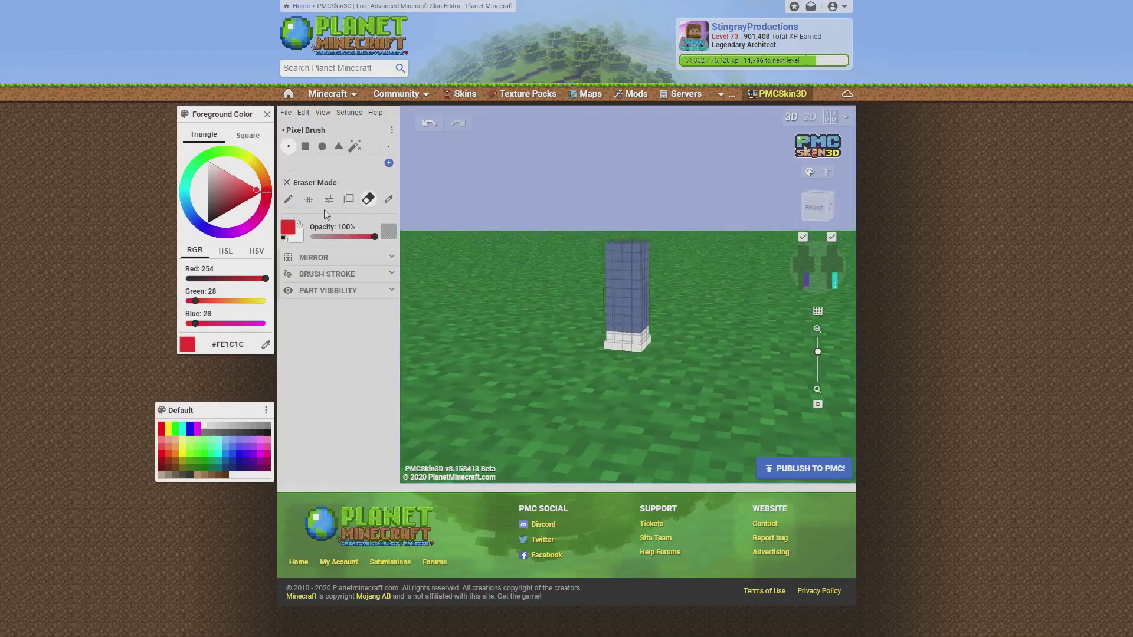
{"action": "left_click_drag", "start_coordinate": [621, 397], "coordinate": [572, 406]}
{"action": "left_click_drag", "start_coordinate": [680, 387], "coordinate": [633, 373]}
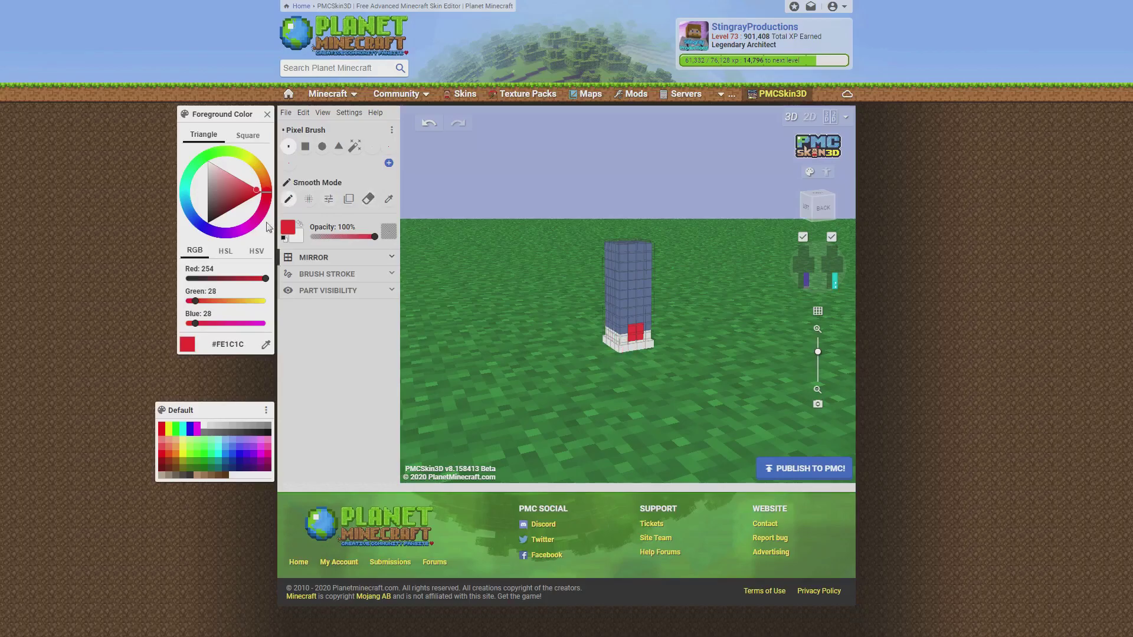
Sample light grey #E9E9E9, repaint the back of the left leg's outer shoe rim, and hide the outer layer
{"action": "left_click", "coordinate": [388, 199]}
{"action": "left_click", "coordinate": [620, 346]}
{"action": "left_click", "coordinate": [287, 200]}
{"action": "left_click_drag", "start_coordinate": [471, 329], "coordinate": [499, 324]}
{"action": "mouse_move", "coordinate": [618, 339]}
{"action": "left_mouse_down"}
{"action": "mouse_move", "coordinate": [693, 349]}
{"action": "mouse_move", "coordinate": [569, 369]}
{"action": "mouse_move", "coordinate": [538, 352]}
{"action": "left_mouse_up"}
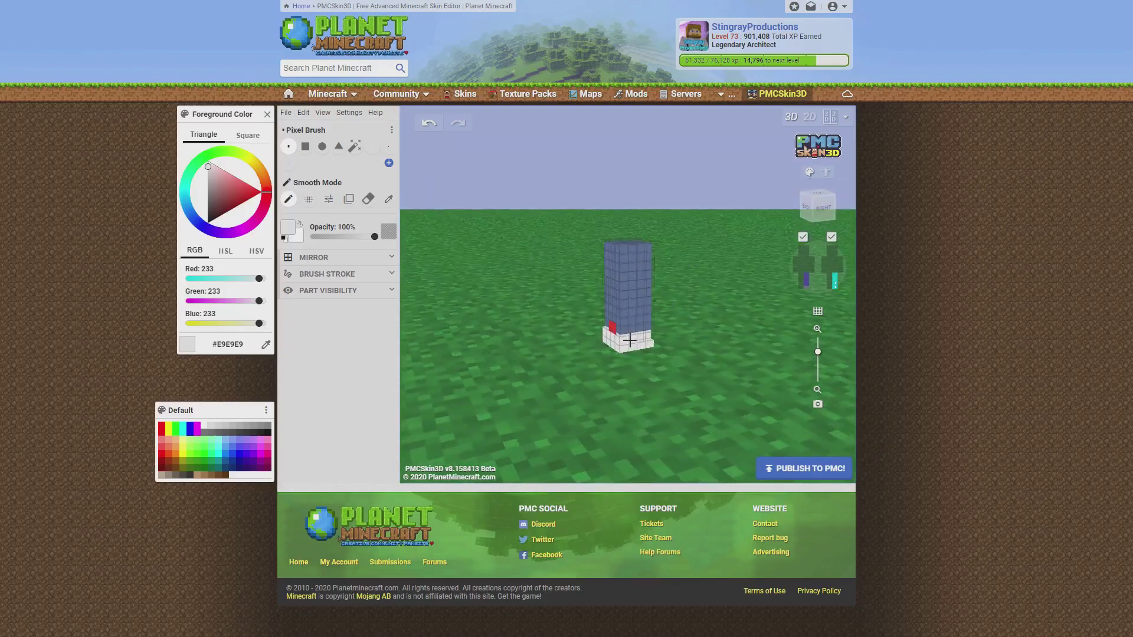
{"action": "left_click_drag", "start_coordinate": [651, 395], "coordinate": [452, 392]}
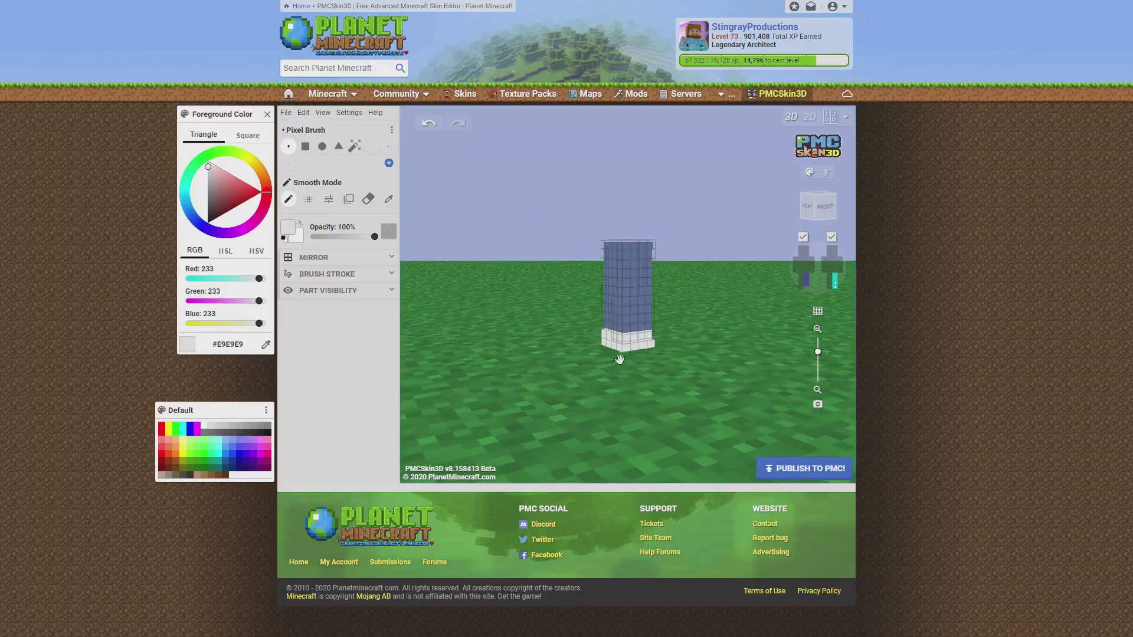
{"action": "left_click_drag", "start_coordinate": [627, 378], "coordinate": [754, 391]}
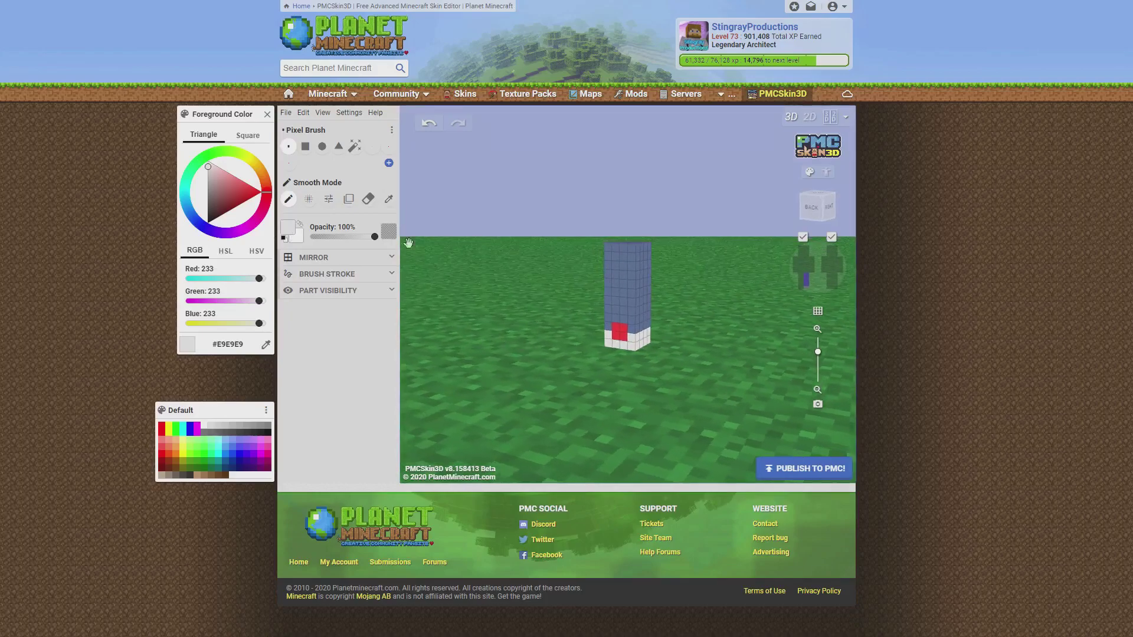
Cover the red patch on the back of the left leg with light grey #E9E9E9 on the shoe and sampled trouser blue above it
{"action": "left_click", "coordinate": [388, 199]}
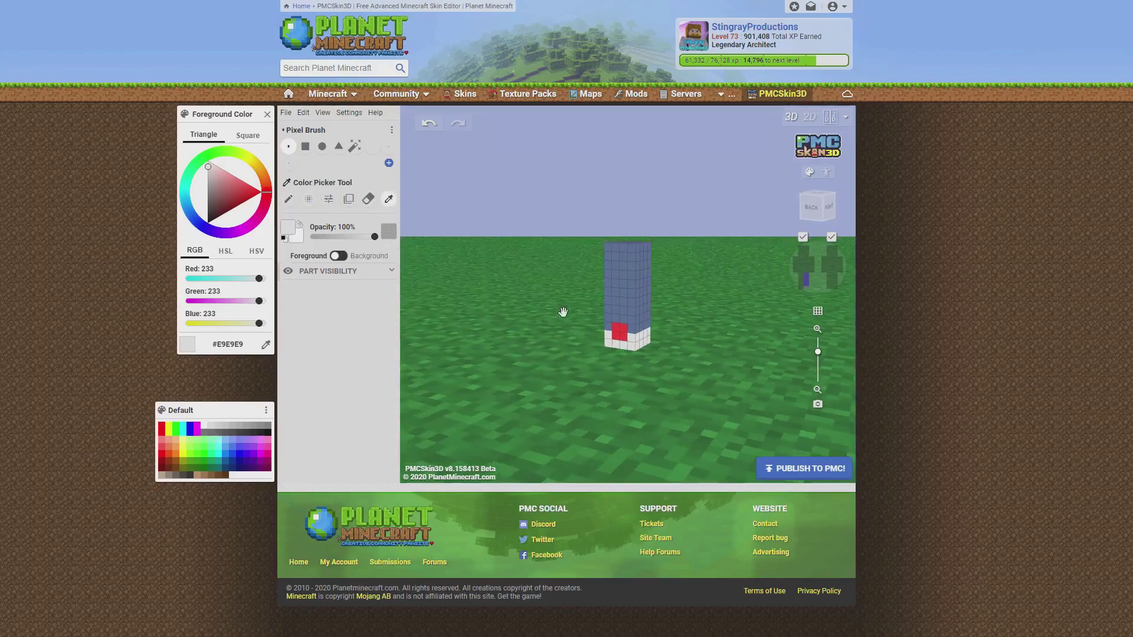
{"action": "left_click", "coordinate": [287, 197]}
{"action": "left_click_drag", "start_coordinate": [616, 341], "coordinate": [622, 339]}
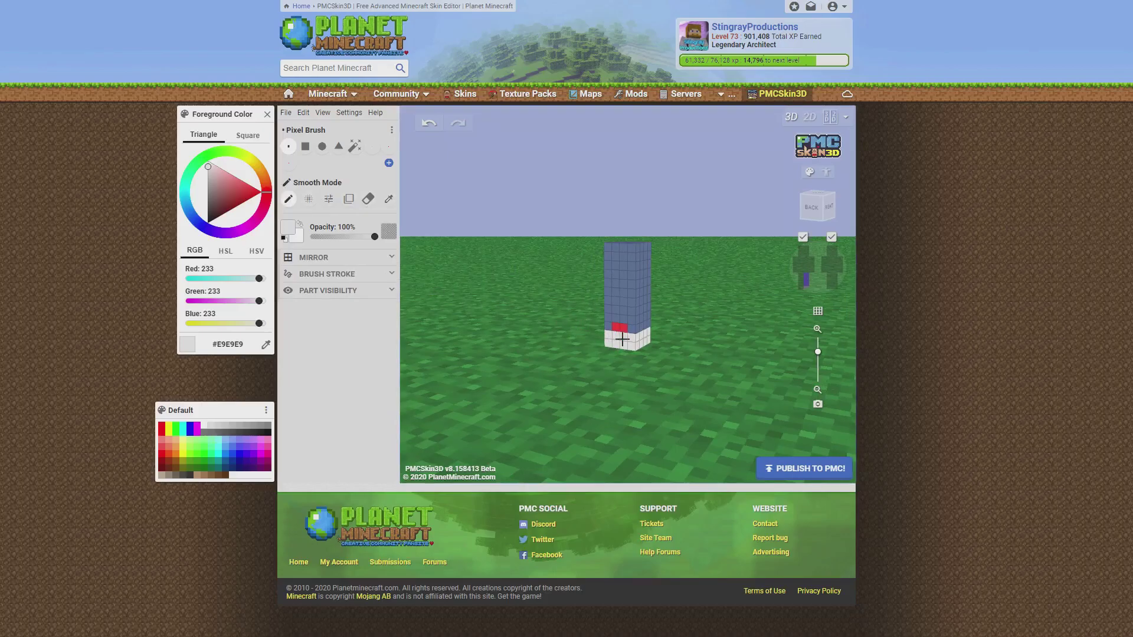
{"action": "left_click", "coordinate": [388, 200]}
{"action": "left_click", "coordinate": [634, 292]}
{"action": "left_click", "coordinate": [288, 199]}
{"action": "left_click_drag", "start_coordinate": [614, 328], "coordinate": [627, 328]}
Paint a two-by-two-pixel red #FF0023 patch on the front of the left leg, where the shoe meets the trousers
{"action": "left_click_drag", "start_coordinate": [718, 388], "coordinate": [413, 366]}
{"action": "left_click", "coordinate": [266, 199]}
{"action": "left_click_drag", "start_coordinate": [247, 196], "coordinate": [272, 199]}
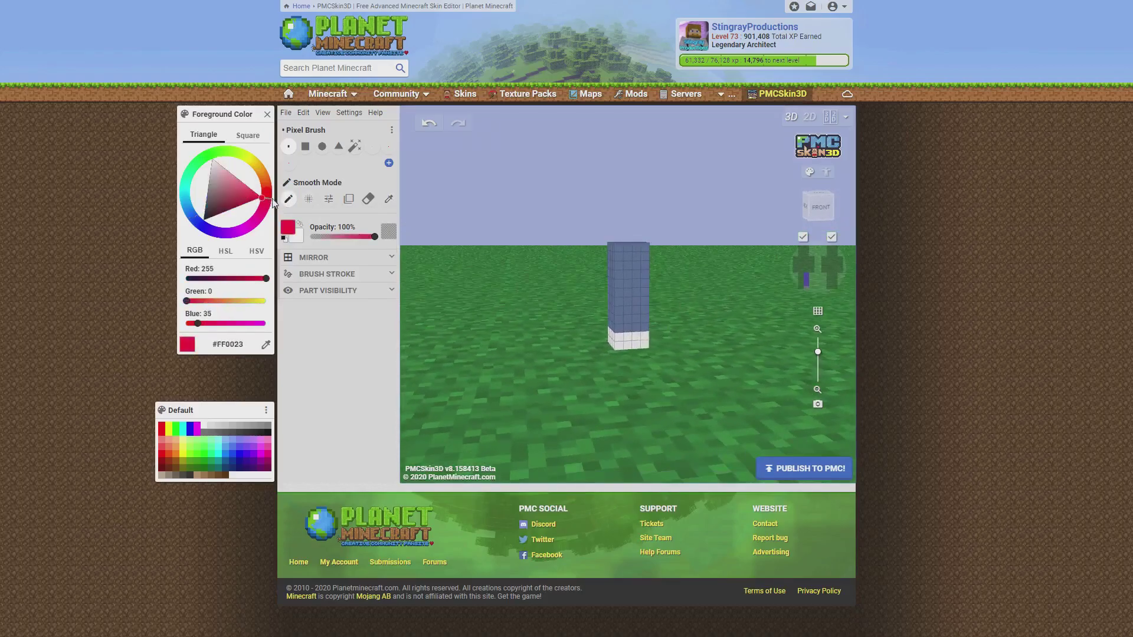
{"action": "left_click", "coordinate": [625, 337]}
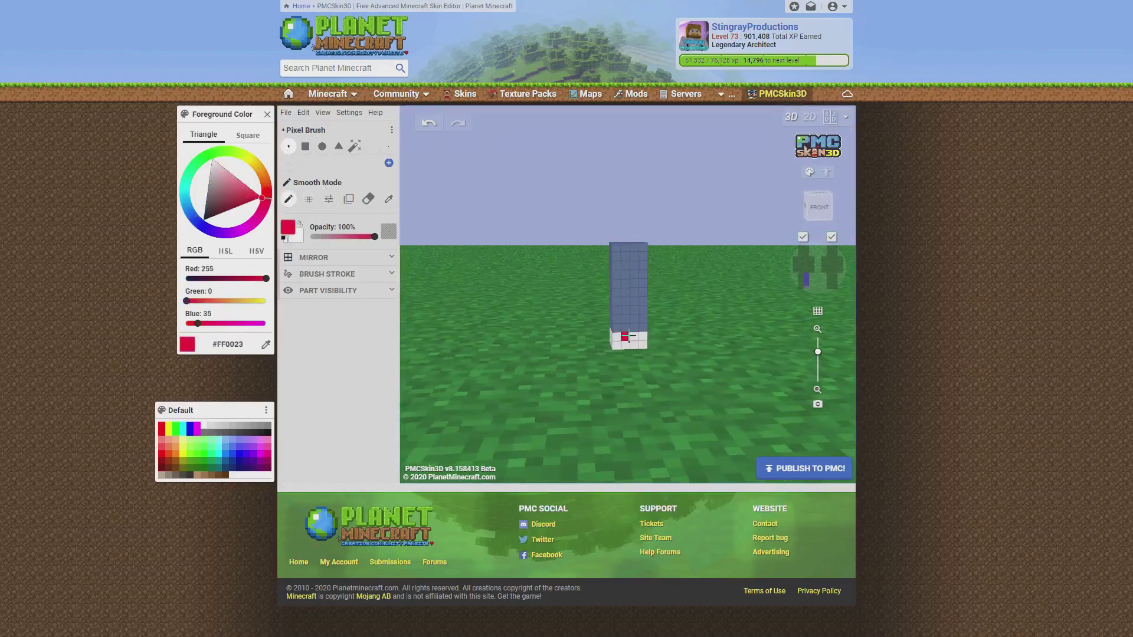
{"action": "left_click_drag", "start_coordinate": [628, 336], "coordinate": [636, 328]}
Show both legs with their outer layers and compare the fronts of the two shoes
{"action": "left_click", "coordinate": [835, 285]}
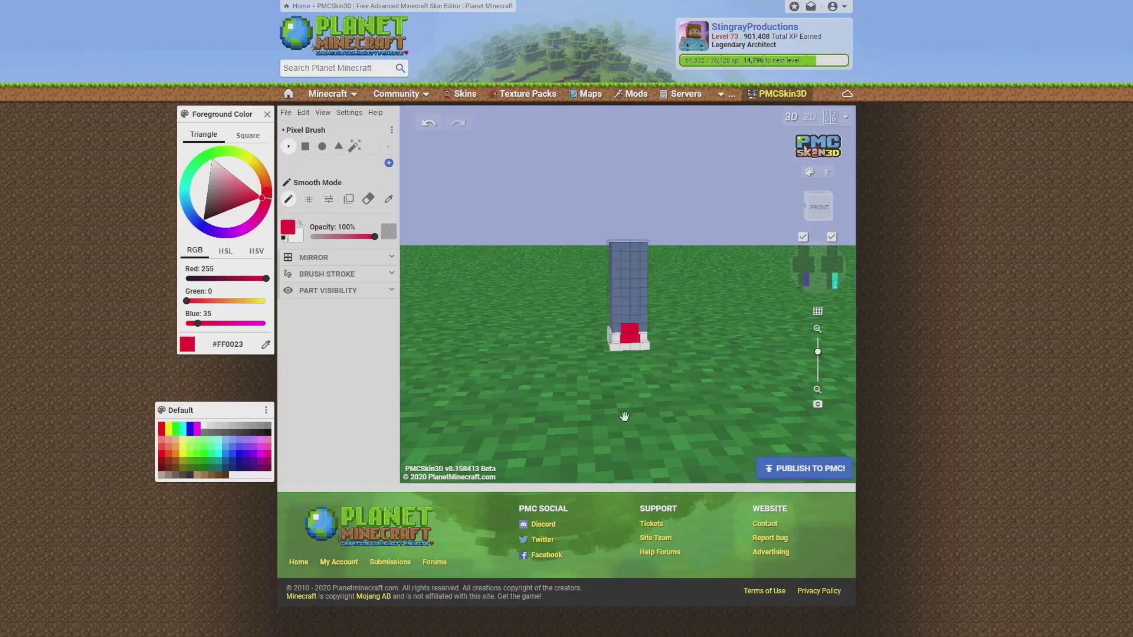
{"action": "left_click_drag", "start_coordinate": [627, 413], "coordinate": [484, 350]}
{"action": "left_click", "coordinate": [326, 260]}
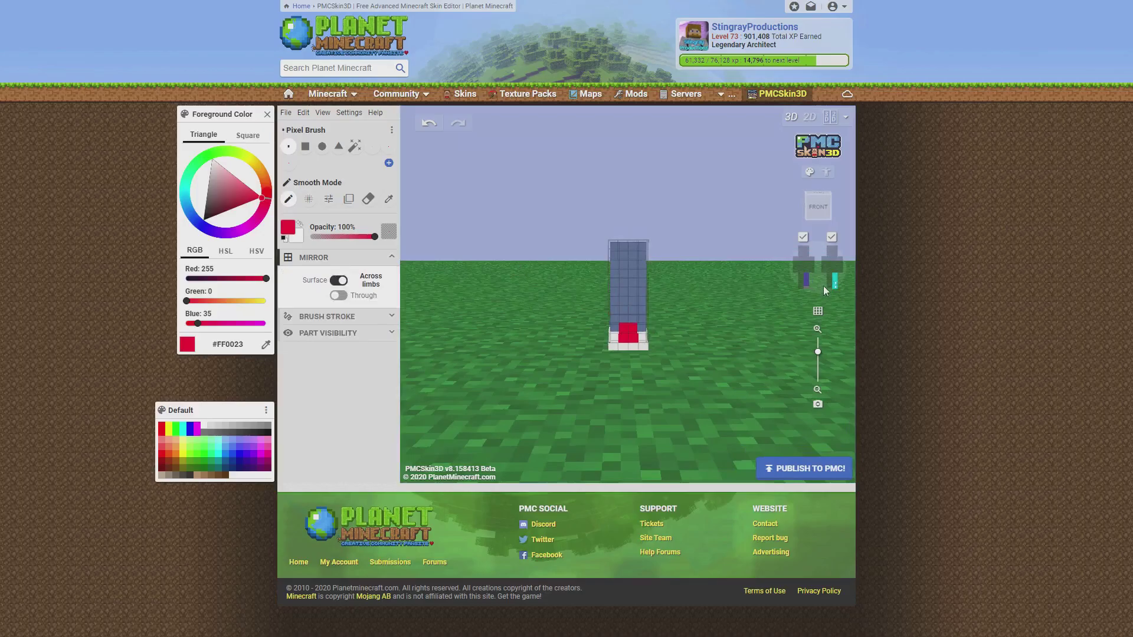
{"action": "left_click", "coordinate": [828, 284]}
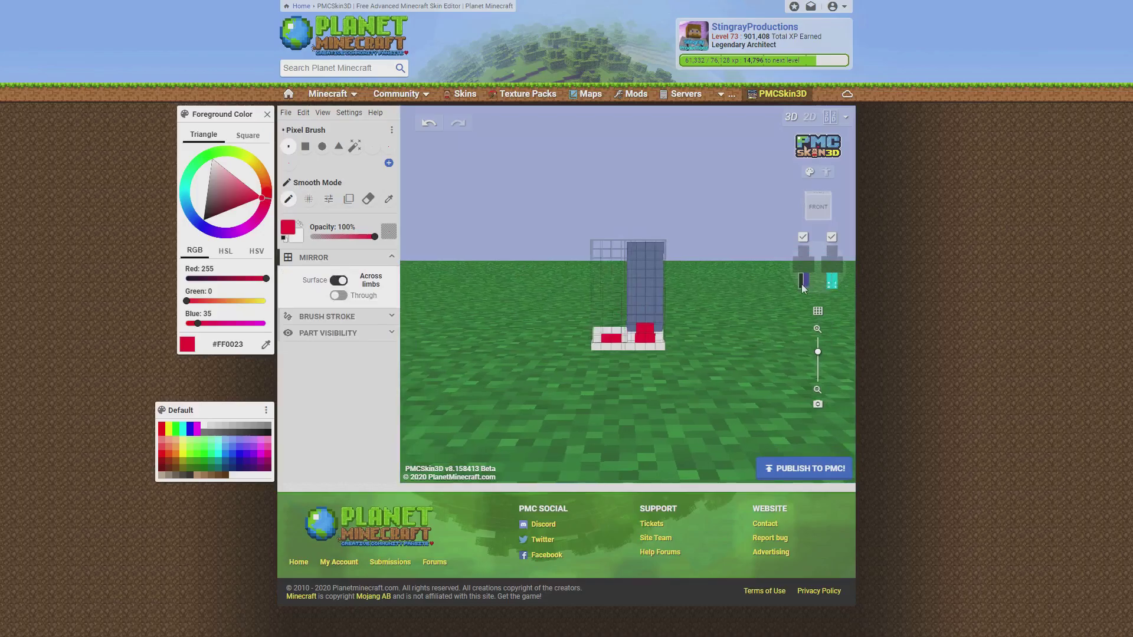
{"action": "left_click_drag", "start_coordinate": [759, 342], "coordinate": [712, 323]}
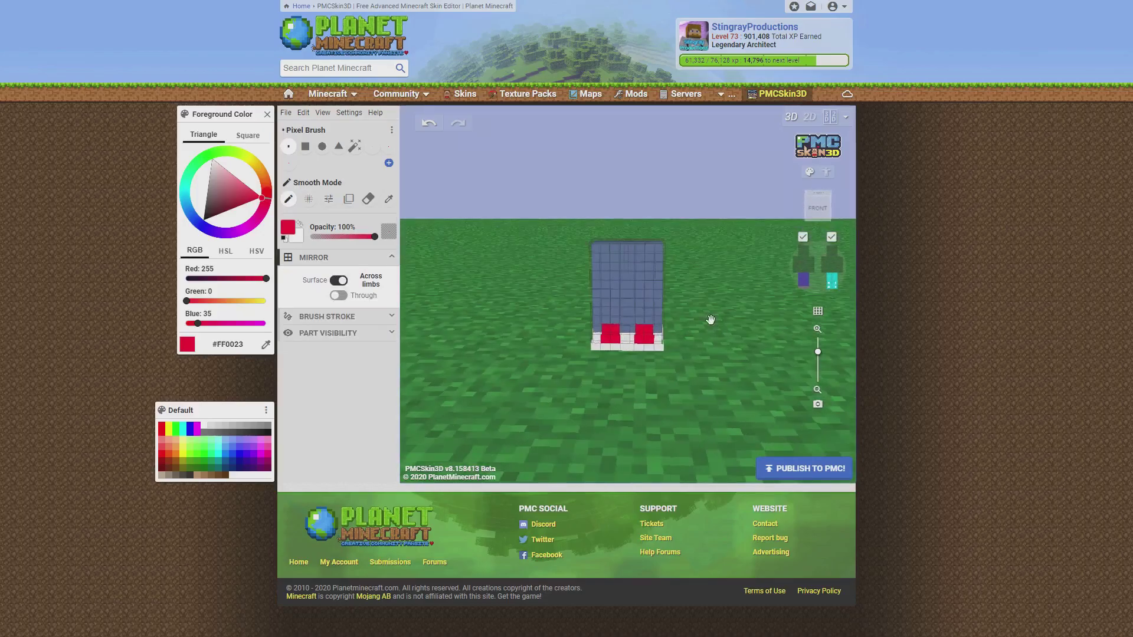
Show only the right leg's base layer and turn off mirroring across limbs
{"action": "left_click", "coordinate": [834, 283]}
{"action": "left_click", "coordinate": [808, 282]}
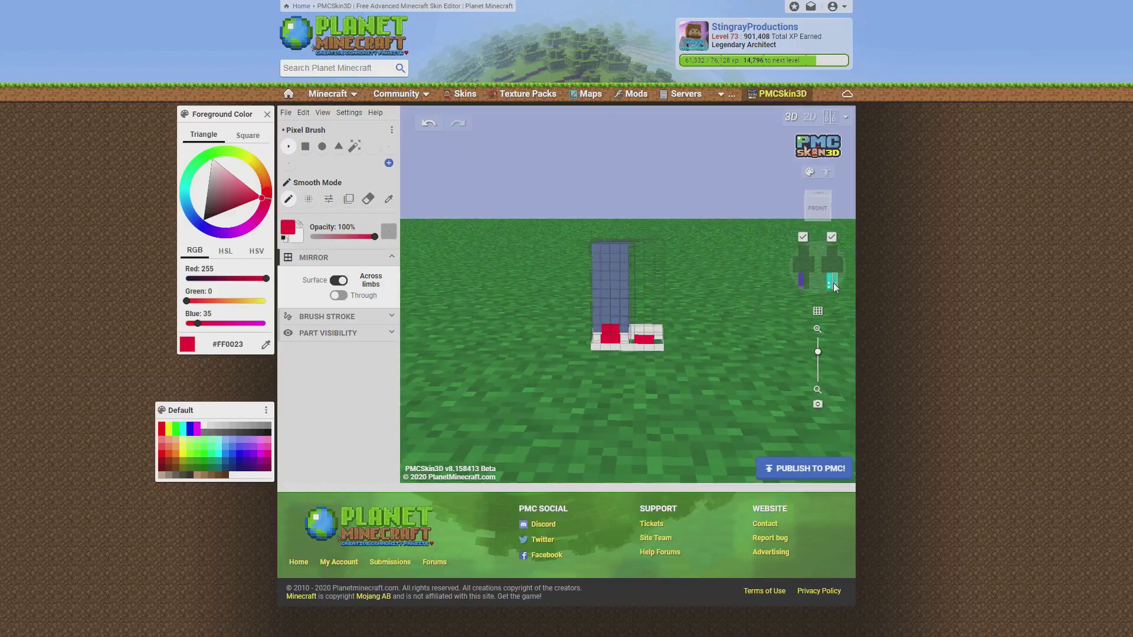
{"action": "left_click", "coordinate": [338, 282]}
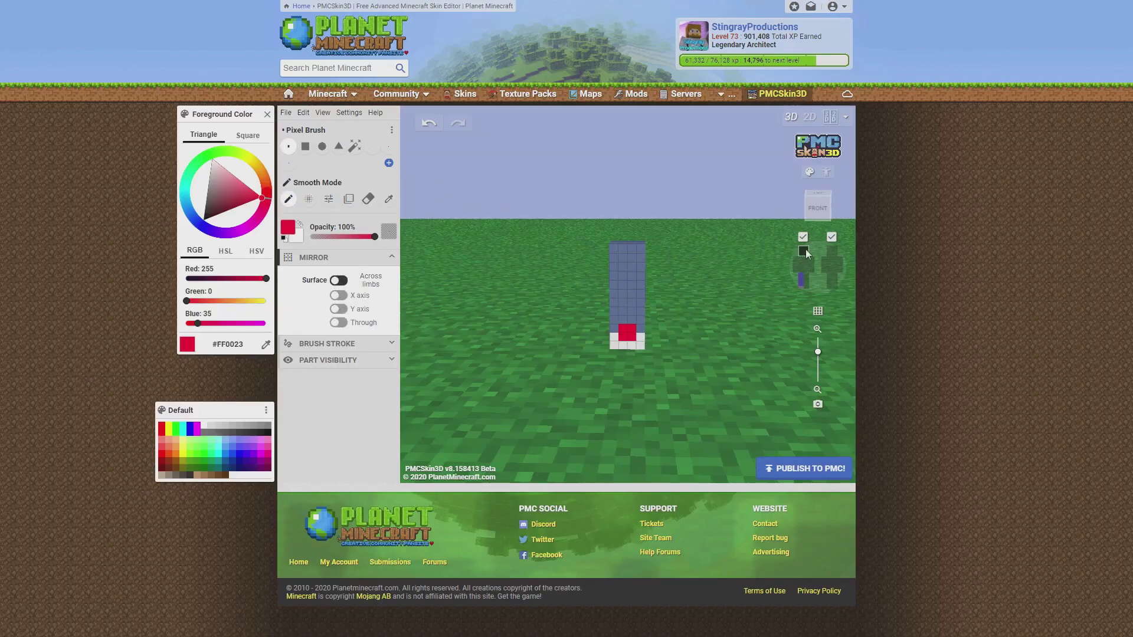
Show the head's base layer and sample the skin colour #F4E2EF from the face for the smooth brush
{"action": "left_click", "coordinate": [804, 251]}
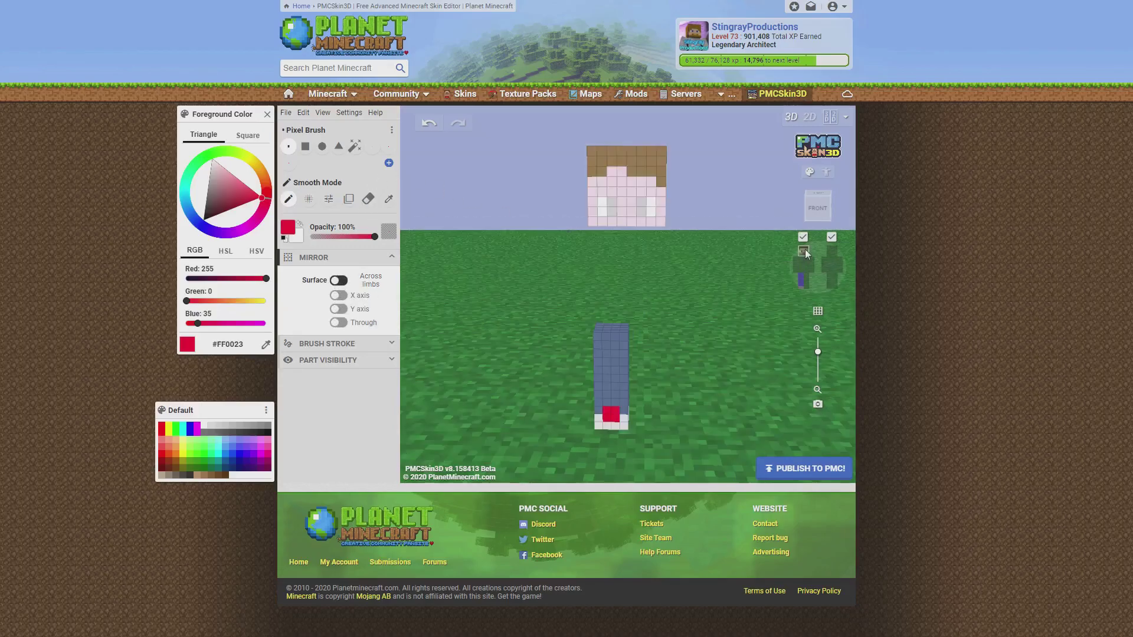
{"action": "left_click", "coordinate": [386, 198]}
{"action": "left_click", "coordinate": [602, 189]}
{"action": "left_click", "coordinate": [291, 198]}
{"action": "left_click_drag", "start_coordinate": [546, 395], "coordinate": [579, 386]}
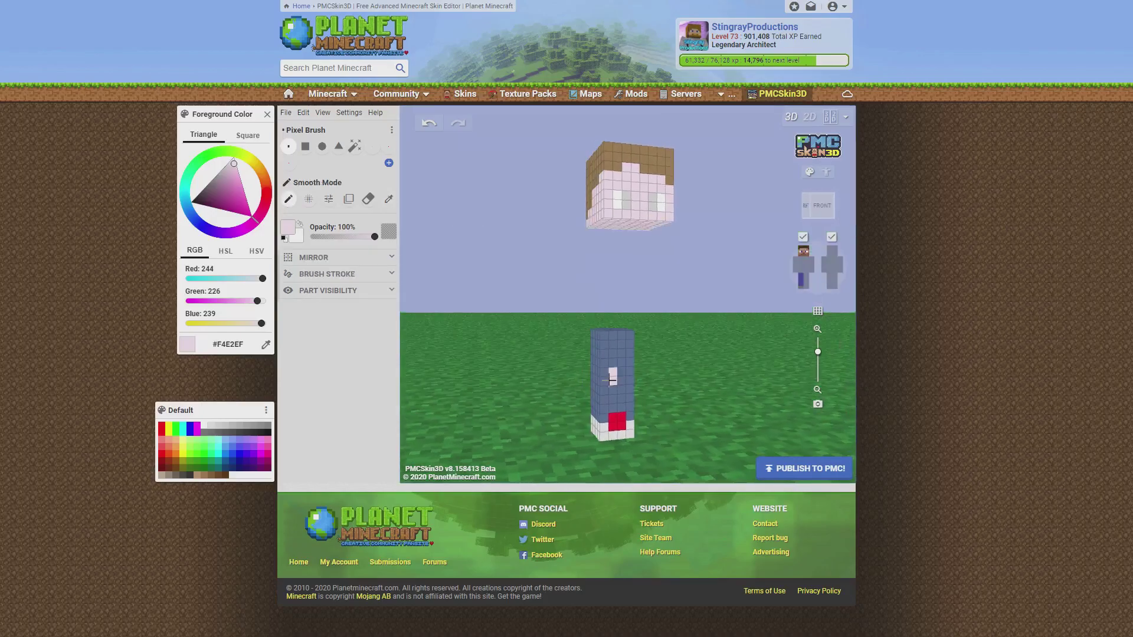
{"action": "left_click_drag", "start_coordinate": [709, 419], "coordinate": [684, 420]}
{"action": "key", "text": "ctrl+z"}
{"action": "key", "text": "ctrl+z"}
Paint a three-pixel skin-coloured patch on the right knee and surround it with grey #B3B3B3 pixels on the leg's outer layer
{"action": "left_click_drag", "start_coordinate": [607, 371], "coordinate": [614, 380]}
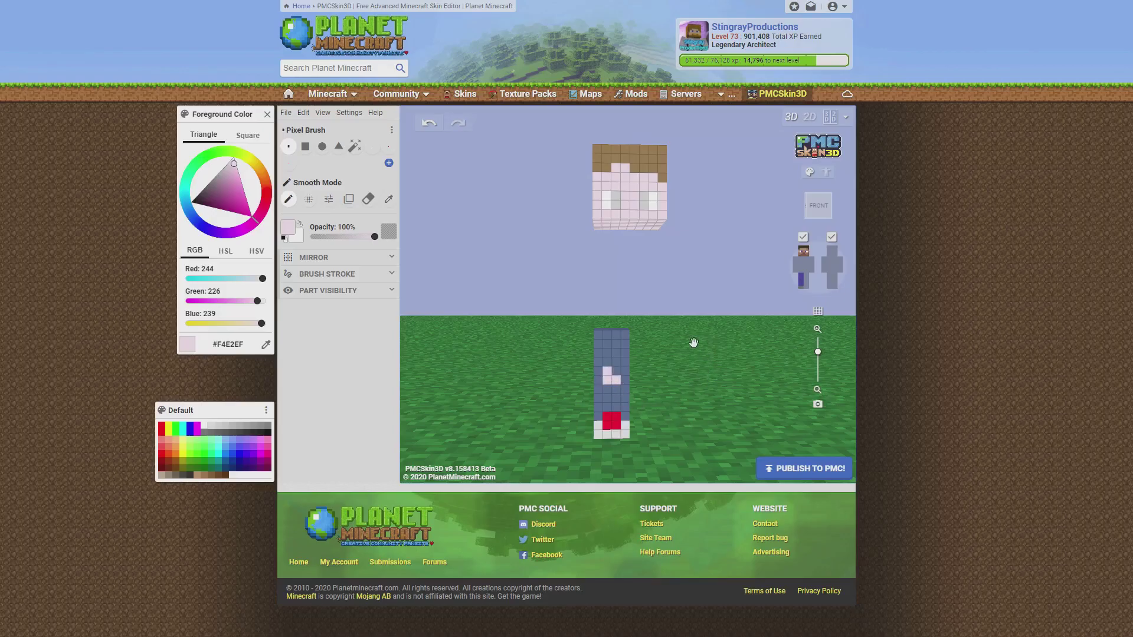
{"action": "mouse_move", "coordinate": [230, 190]}
{"action": "left_mouse_down"}
{"action": "mouse_move", "coordinate": [210, 172]}
{"action": "mouse_move", "coordinate": [201, 179]}
{"action": "mouse_move", "coordinate": [214, 167]}
{"action": "left_mouse_up"}
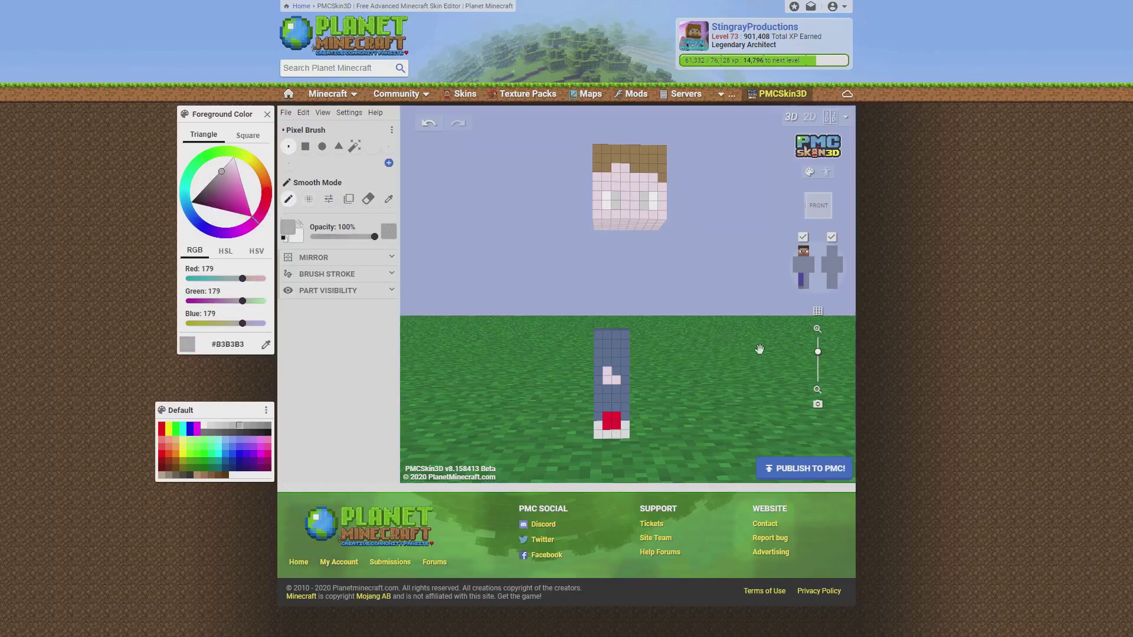
{"action": "left_click", "coordinate": [830, 289]}
{"action": "mouse_move", "coordinate": [676, 378]}
{"action": "left_mouse_down"}
{"action": "mouse_move", "coordinate": [600, 369]}
{"action": "mouse_move", "coordinate": [607, 360]}
{"action": "mouse_move", "coordinate": [618, 382]}
{"action": "left_mouse_up"}
{"action": "left_click", "coordinate": [597, 368]}
{"action": "left_click", "coordinate": [607, 358]}
{"action": "left_click", "coordinate": [620, 368]}
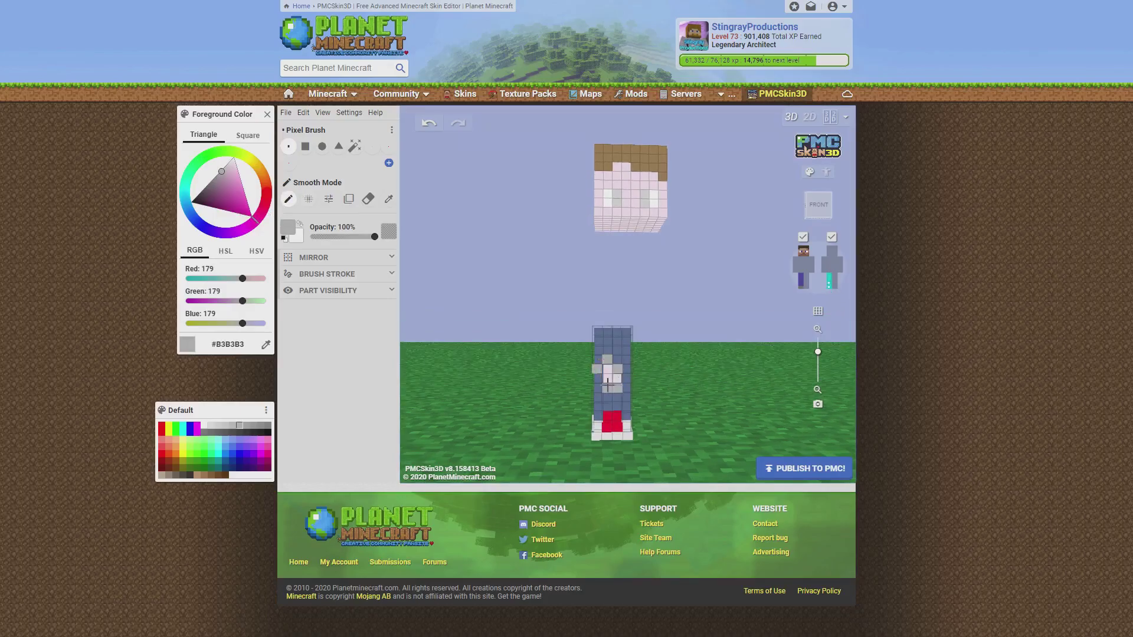
{"action": "left_click", "coordinate": [626, 380]}
{"action": "left_click", "coordinate": [598, 379]}
{"action": "left_click_drag", "start_coordinate": [481, 387], "coordinate": [479, 351]}
Turn on mirroring across limbs and show all body parts with their outer layers
{"action": "left_click", "coordinate": [347, 256]}
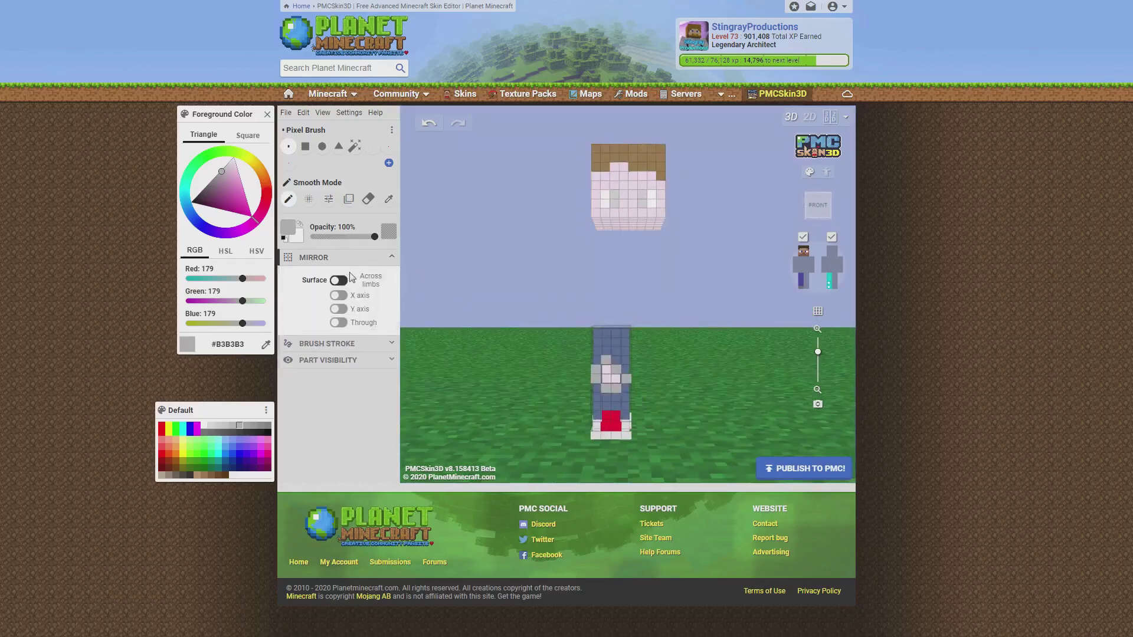
{"action": "left_click", "coordinate": [340, 281]}
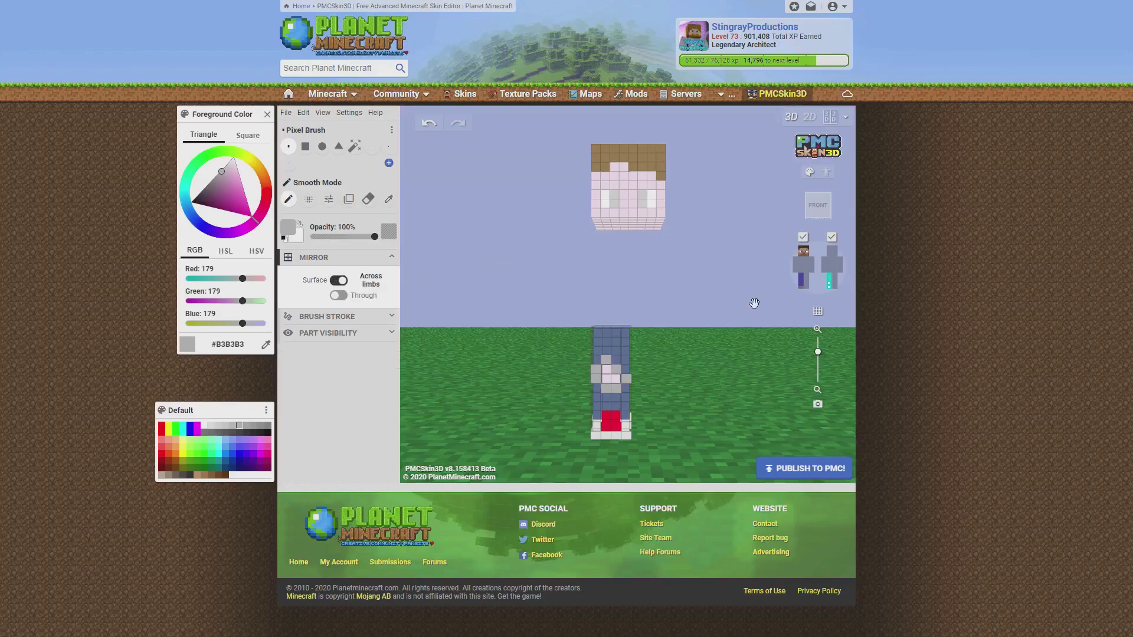
{"action": "left_click_drag", "start_coordinate": [758, 304], "coordinate": [771, 326]}
{"action": "left_click", "coordinate": [806, 289]}
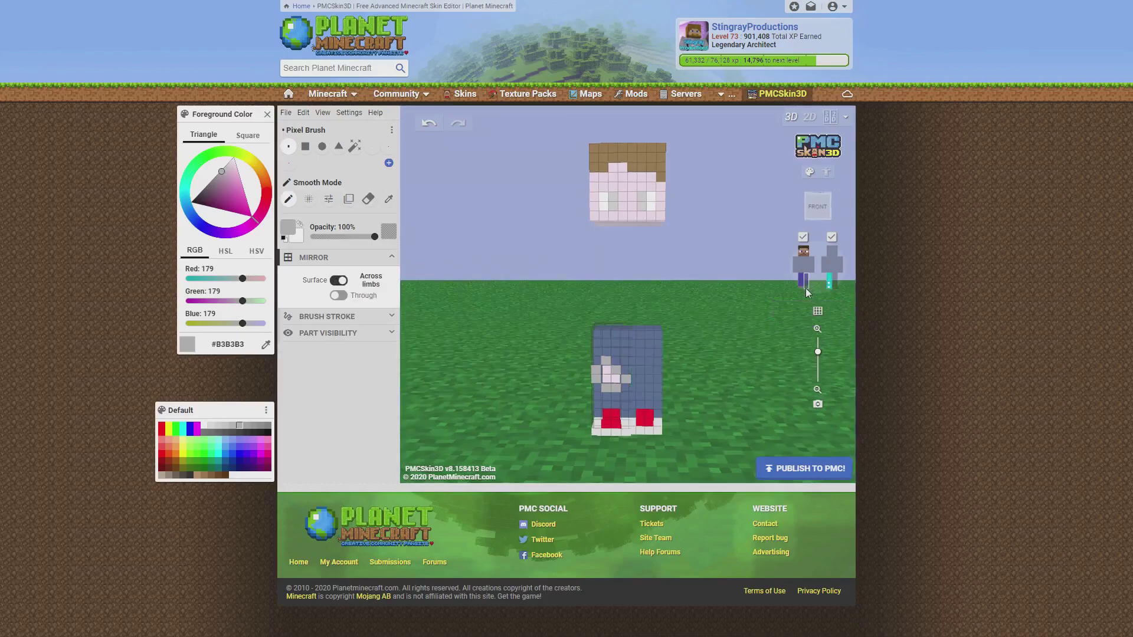
{"action": "left_click", "coordinate": [818, 270]}
{"action": "left_click", "coordinate": [811, 266]}
{"action": "left_click", "coordinate": [830, 264]}
{"action": "left_click", "coordinate": [824, 263]}
{"action": "left_click", "coordinate": [831, 250]}
{"action": "left_click", "coordinate": [840, 263]}
{"action": "left_click", "coordinate": [837, 284]}
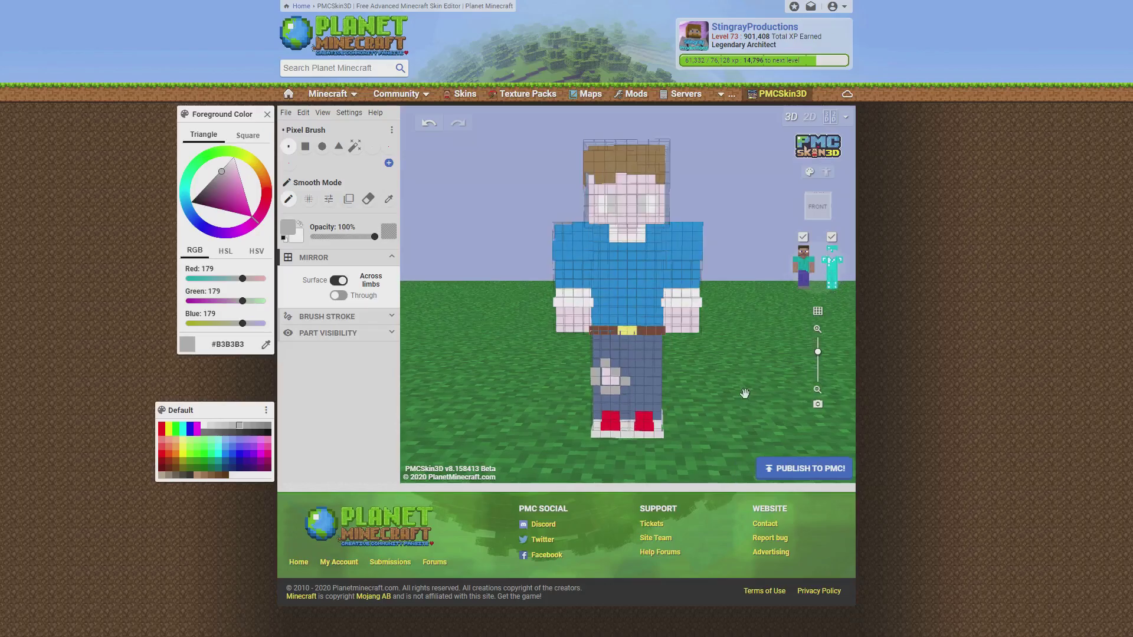
{"action": "left_click_drag", "start_coordinate": [745, 339], "coordinate": [741, 412]}
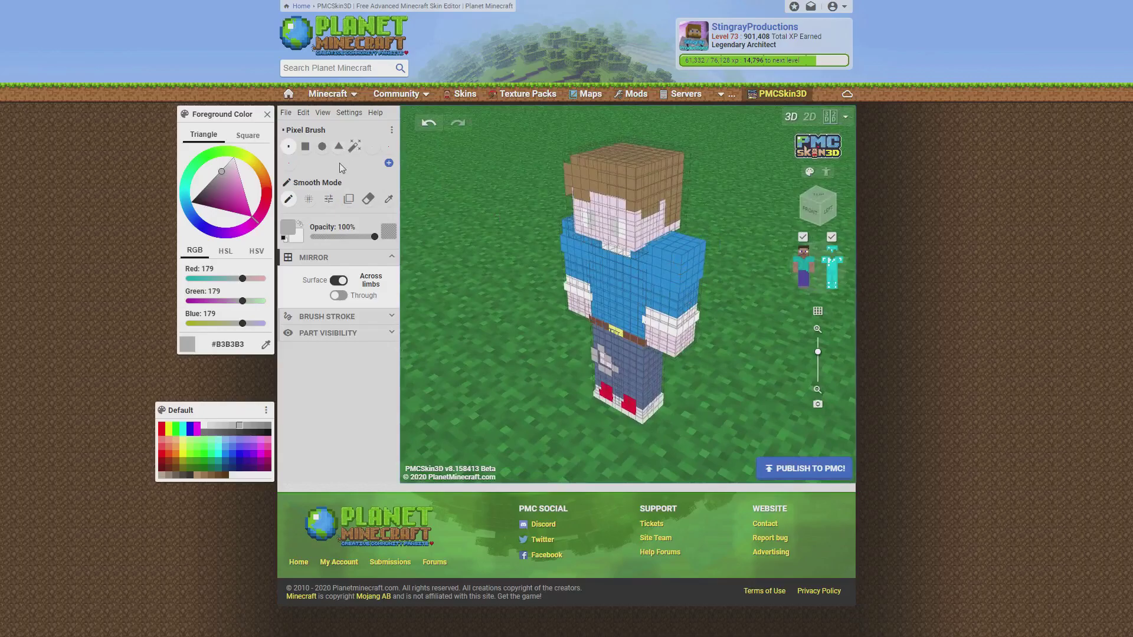
Hide the base layer of both arms and erase pixels from the left arm's outer sleeve
{"action": "left_click", "coordinate": [368, 199]}
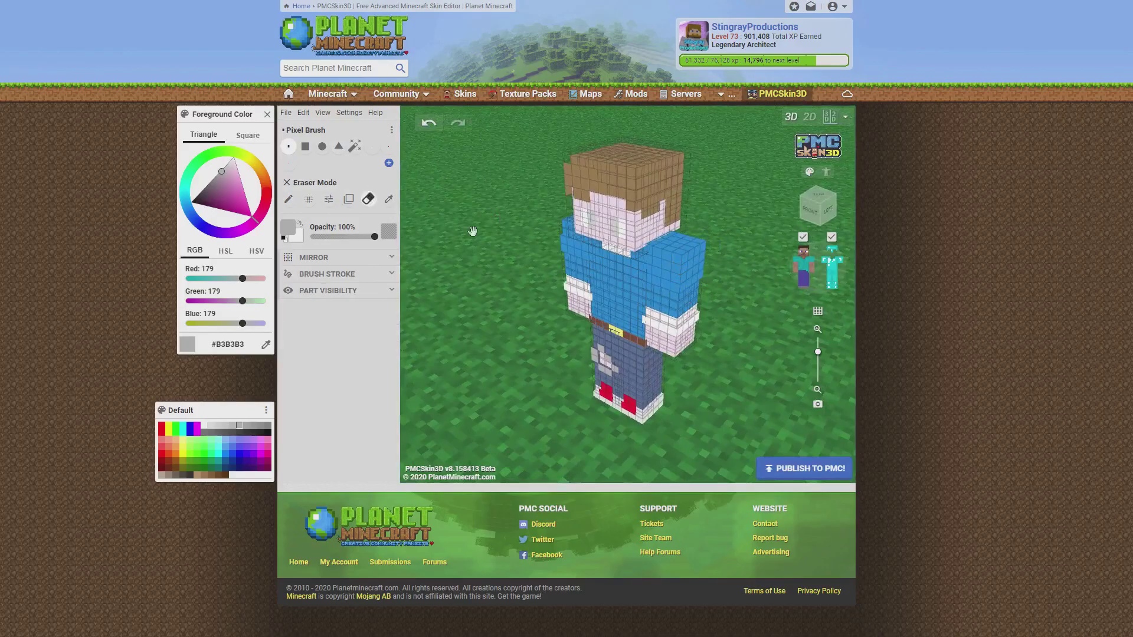
{"action": "left_click", "coordinate": [814, 271]}
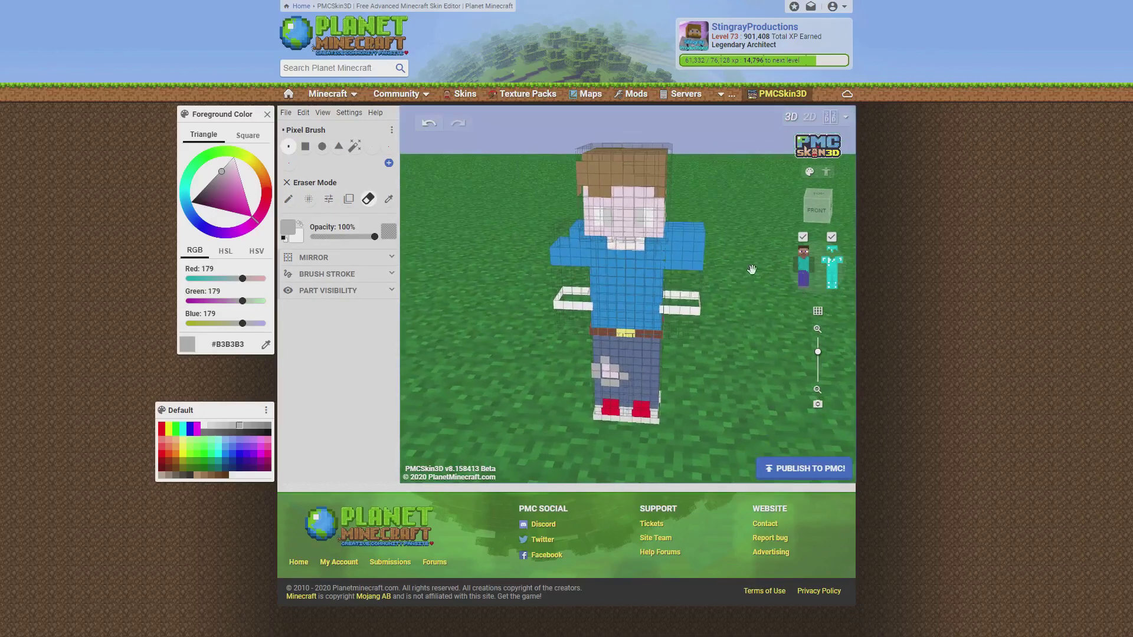
{"action": "left_click_drag", "start_coordinate": [731, 261], "coordinate": [737, 287]}
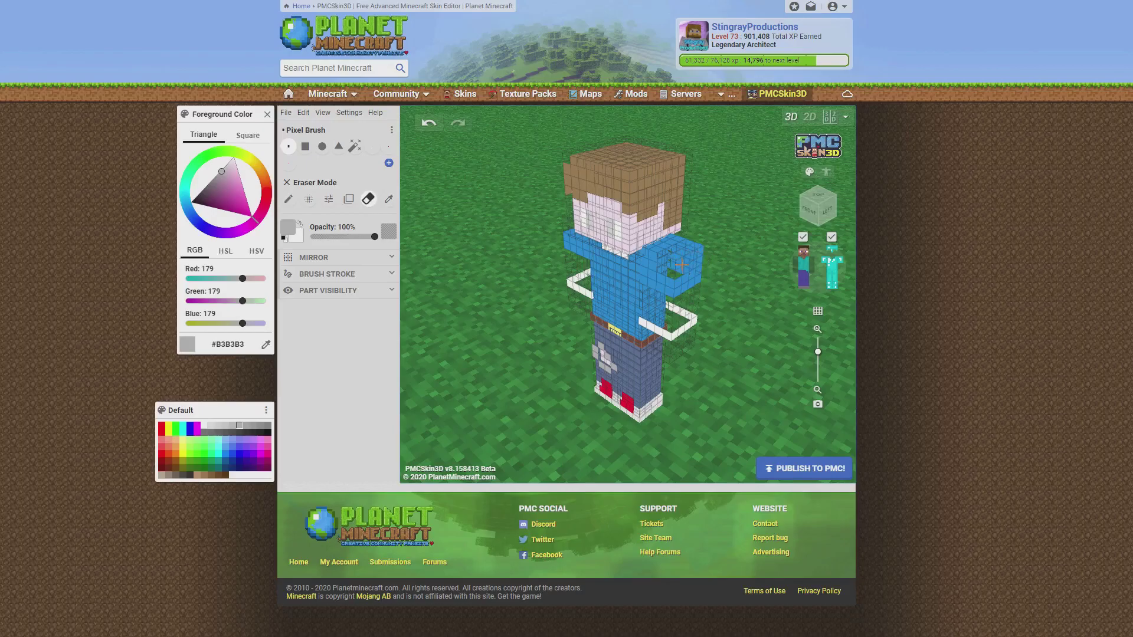
{"action": "left_click_drag", "start_coordinate": [679, 253], "coordinate": [575, 251]}
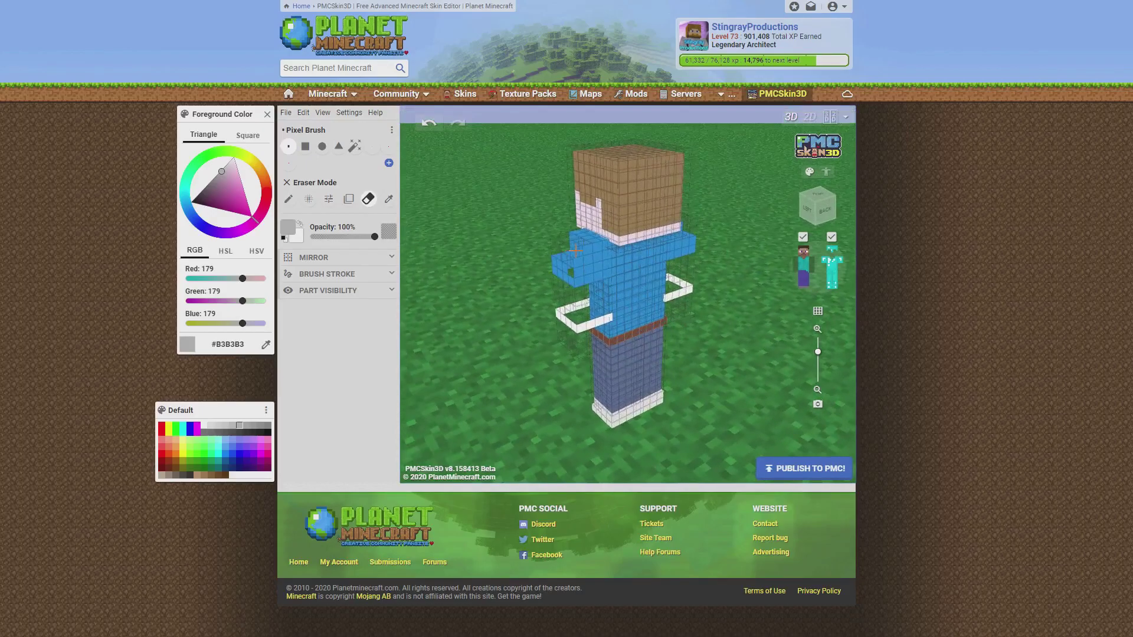
{"action": "left_click_drag", "start_coordinate": [538, 289], "coordinate": [629, 292]}
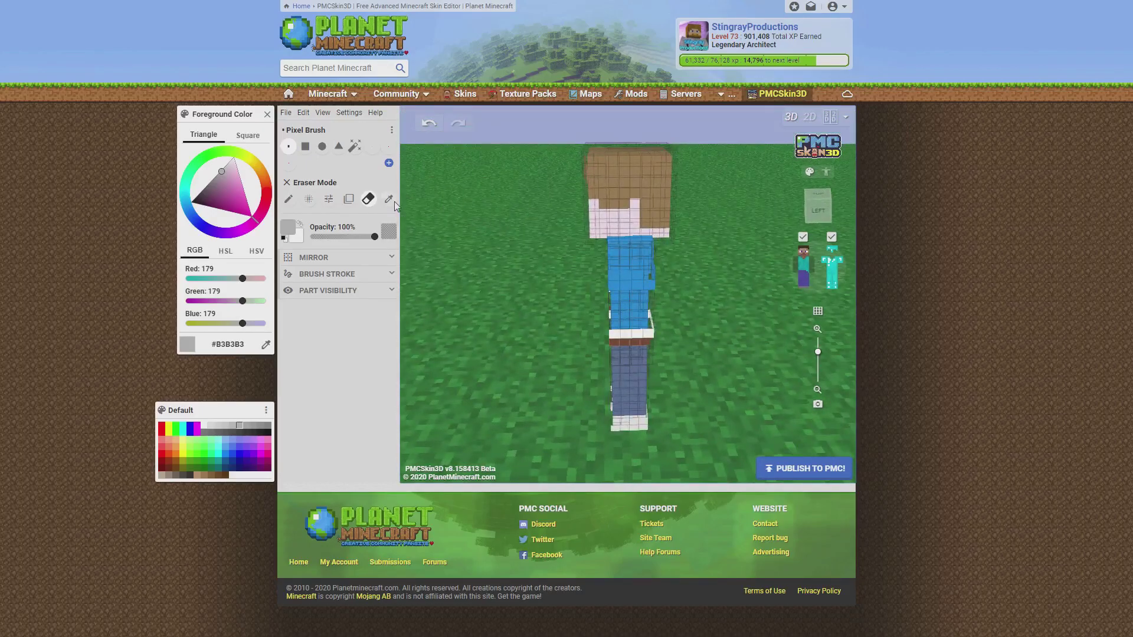
Sample shirt blue #158BE1 and fill the gap in the left arm's outer sleeve with the smooth brush
{"action": "left_click", "coordinate": [389, 200]}
{"action": "left_click", "coordinate": [640, 296]}
{"action": "left_click", "coordinate": [289, 200]}
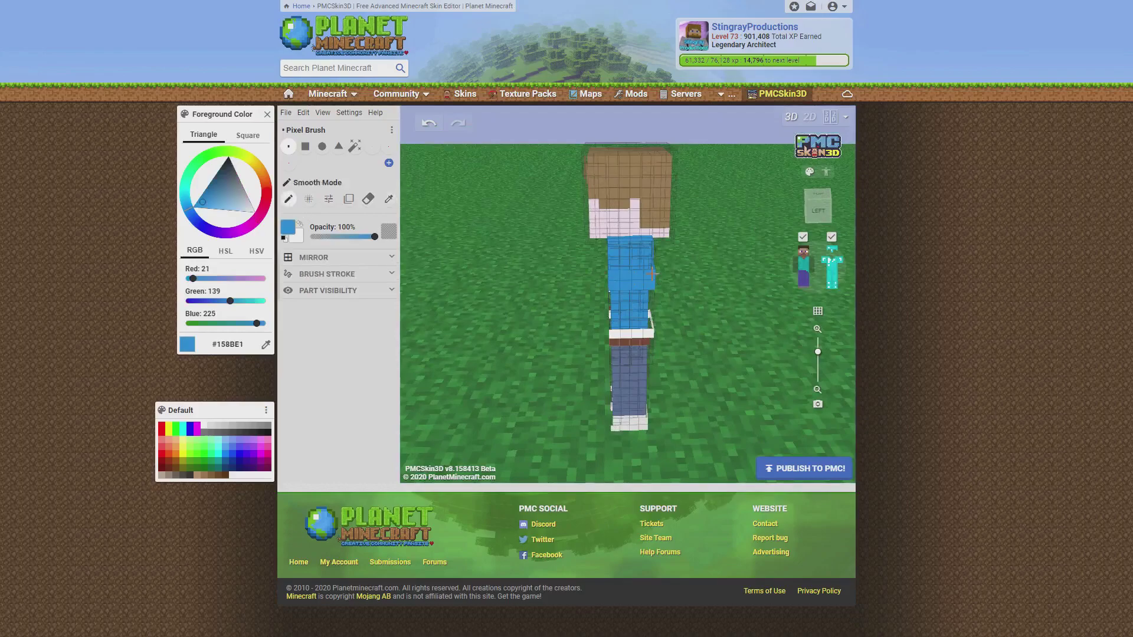
{"action": "left_click_drag", "start_coordinate": [482, 339], "coordinate": [673, 303]}
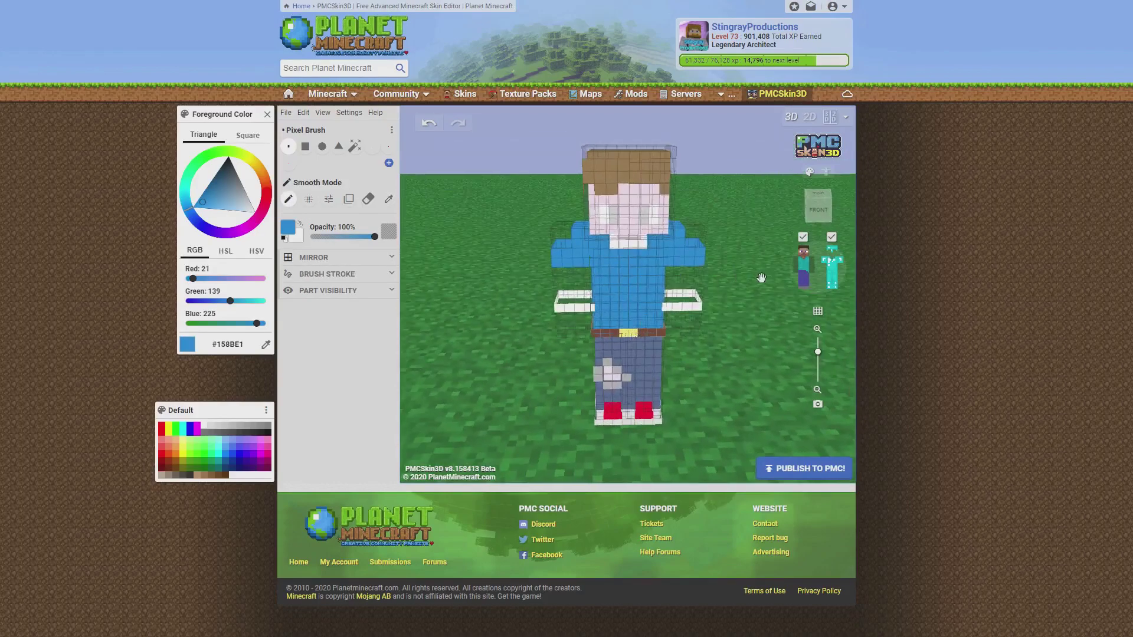
Hide the base layer of the head, torso and both legs
{"action": "left_click", "coordinate": [803, 264]}
{"action": "left_click", "coordinate": [803, 251]}
{"action": "left_click", "coordinate": [803, 265]}
{"action": "left_click", "coordinate": [807, 279]}
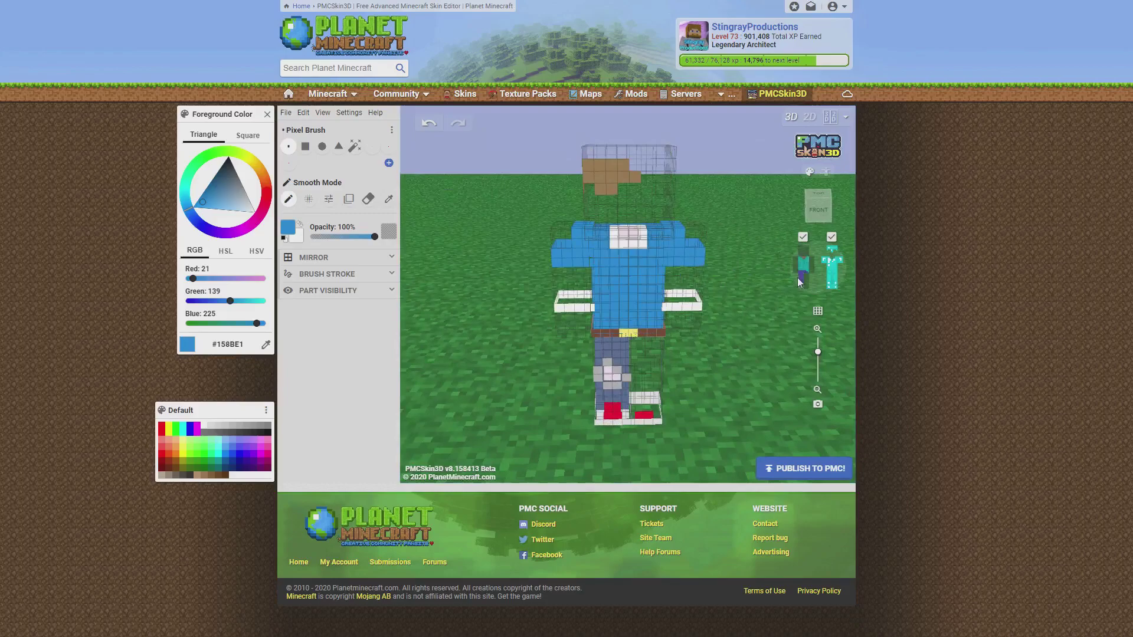
{"action": "left_click", "coordinate": [802, 264]}
{"action": "left_click", "coordinate": [807, 281]}
Hide all outer-layer parts and show only the head's base layer
{"action": "left_click", "coordinate": [830, 263]}
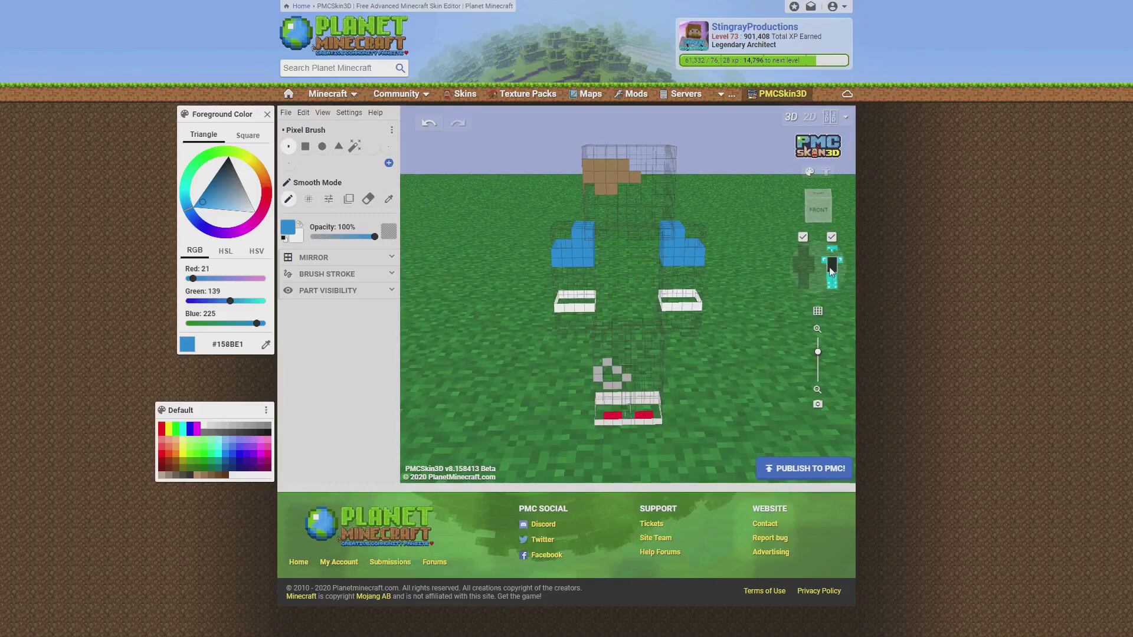
{"action": "left_click", "coordinate": [825, 263]}
{"action": "left_click", "coordinate": [831, 251]}
{"action": "left_click", "coordinate": [839, 264]}
{"action": "left_click", "coordinate": [834, 281]}
{"action": "left_click", "coordinate": [828, 282]}
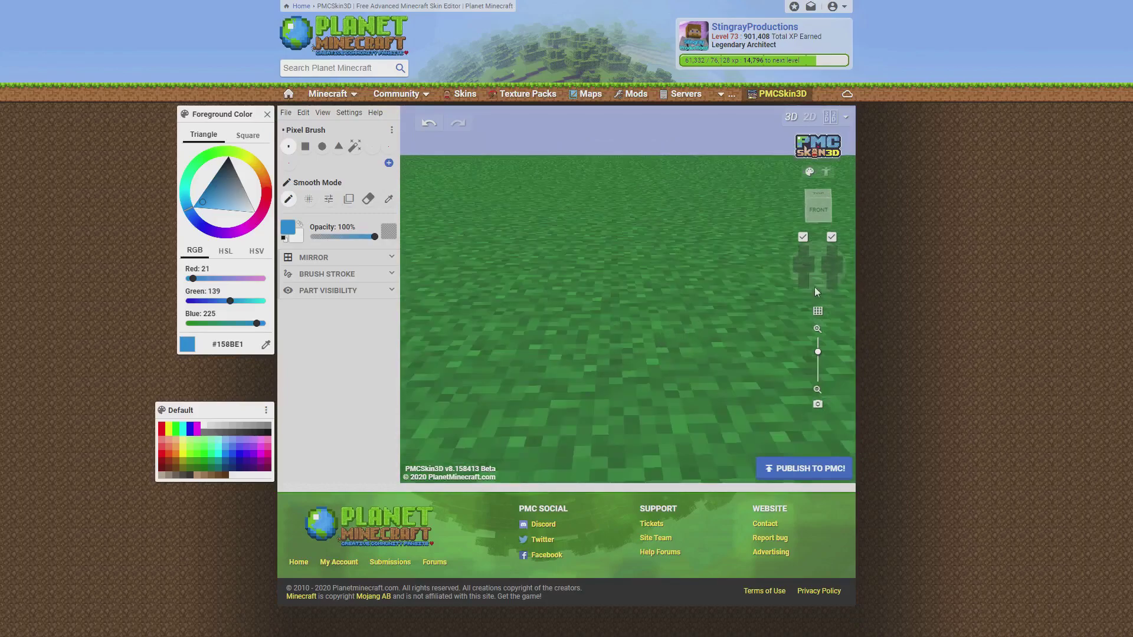
{"action": "left_click", "coordinate": [829, 251]}
{"action": "left_click", "coordinate": [831, 250]}
{"action": "left_click", "coordinate": [803, 250]}
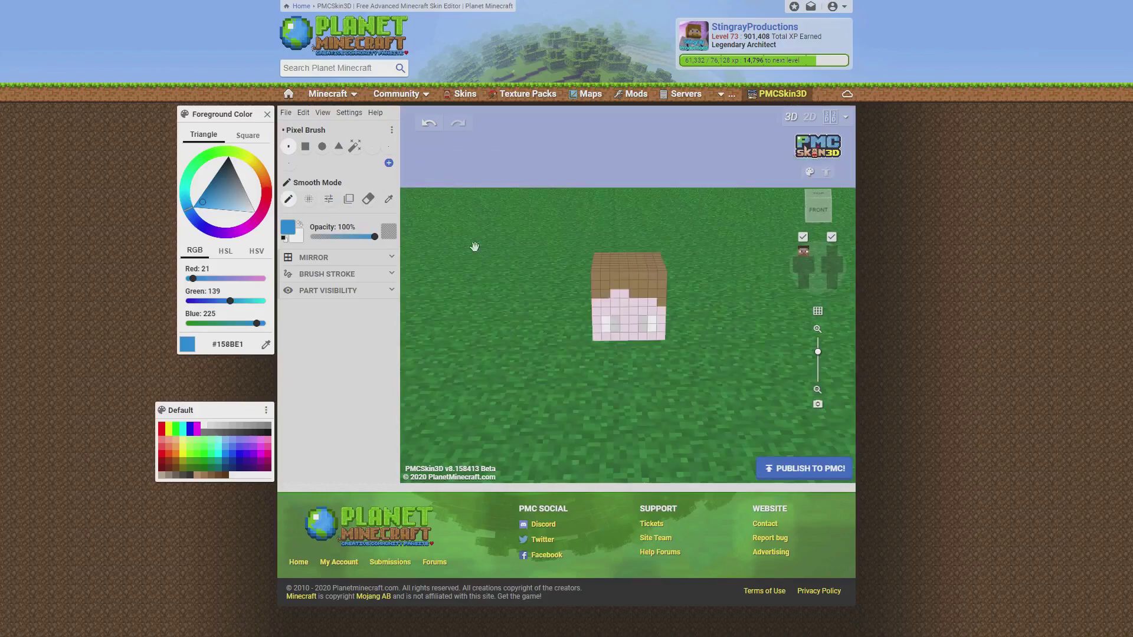
Switch the pixel brush to HSL Shift mode and darken the hair pixels on the head's right side with 97% lightness
{"action": "left_click", "coordinate": [329, 200]}
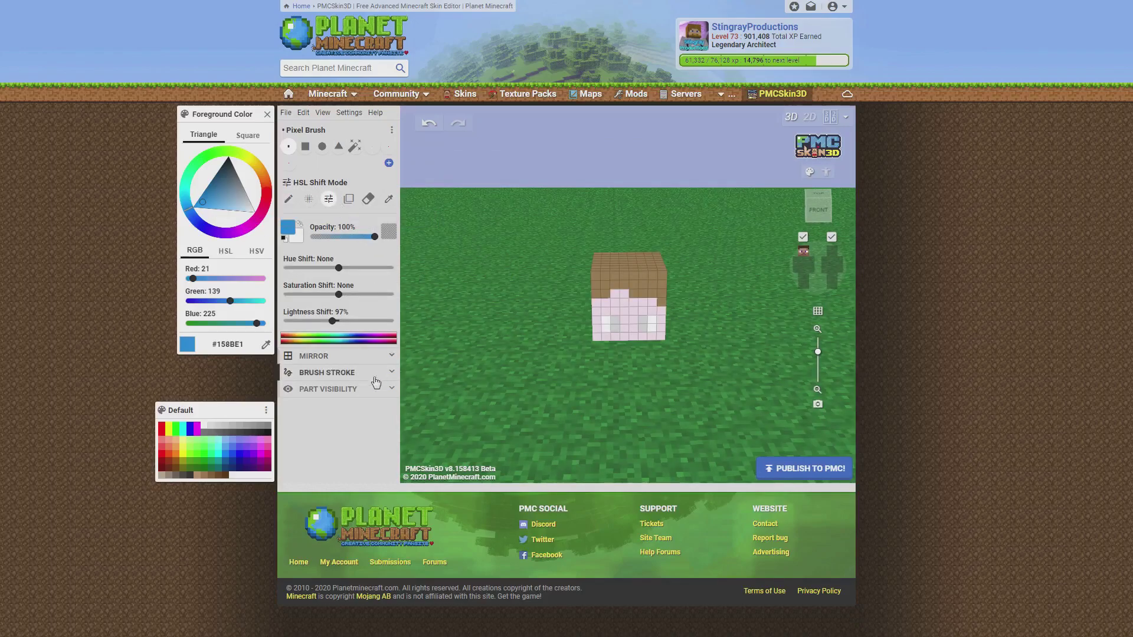
{"action": "left_click", "coordinate": [369, 357]}
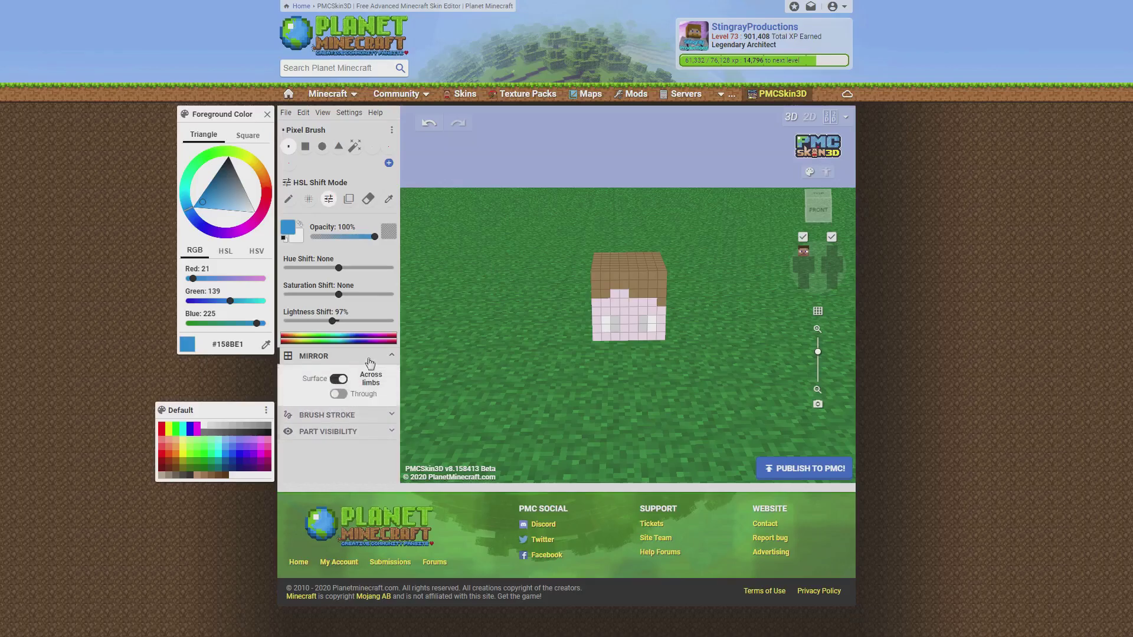
{"action": "left_click", "coordinate": [355, 358]}
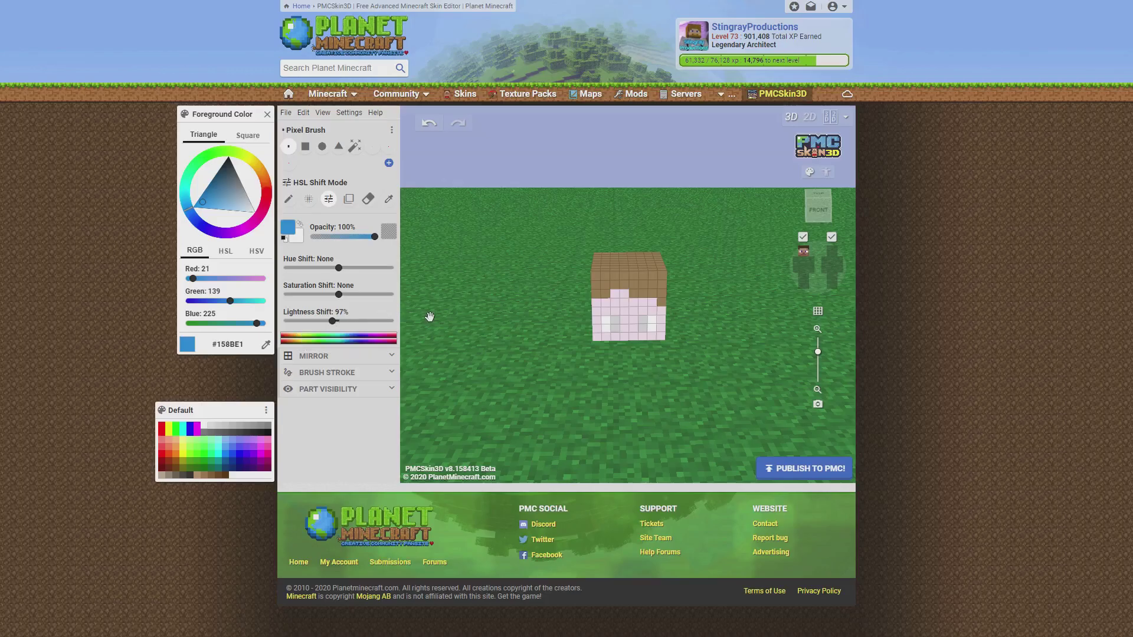
{"action": "left_click_drag", "start_coordinate": [462, 309], "coordinate": [630, 292]}
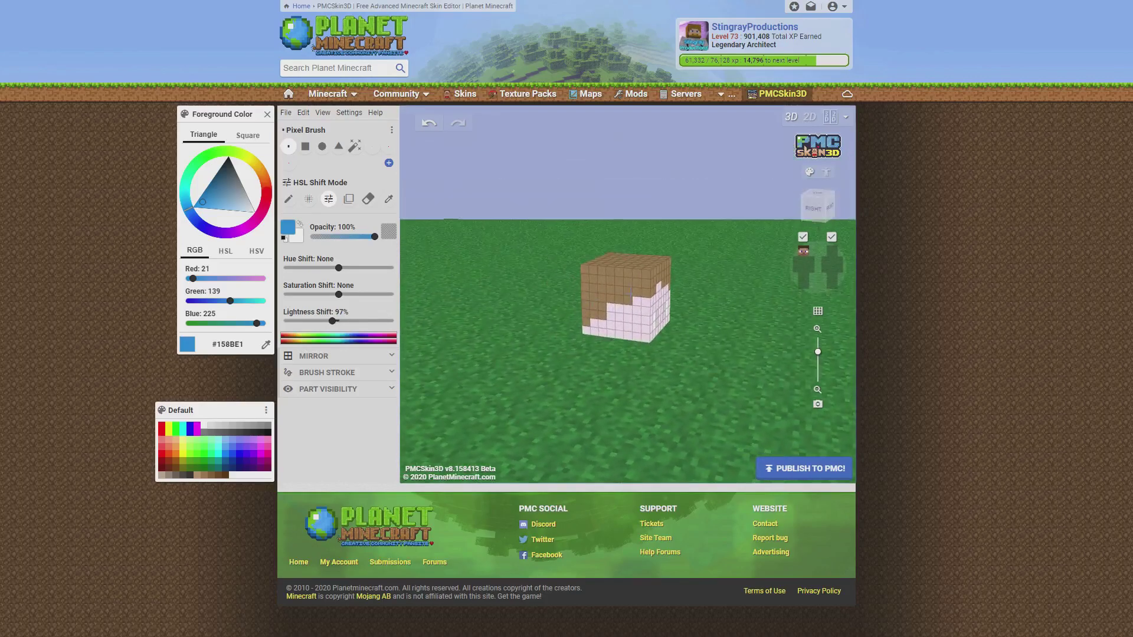
{"action": "left_click_drag", "start_coordinate": [570, 323], "coordinate": [597, 310]}
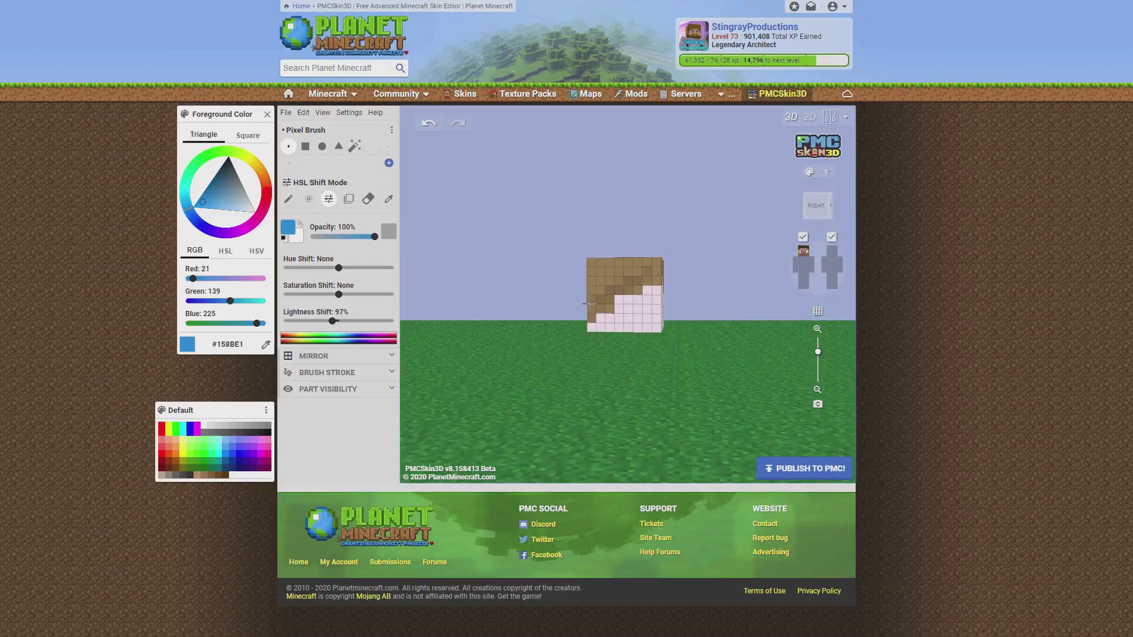
Shade the fringe and face on the front of the head with the 97% lightness shift
{"action": "left_click_drag", "start_coordinate": [633, 289], "coordinate": [592, 330]}
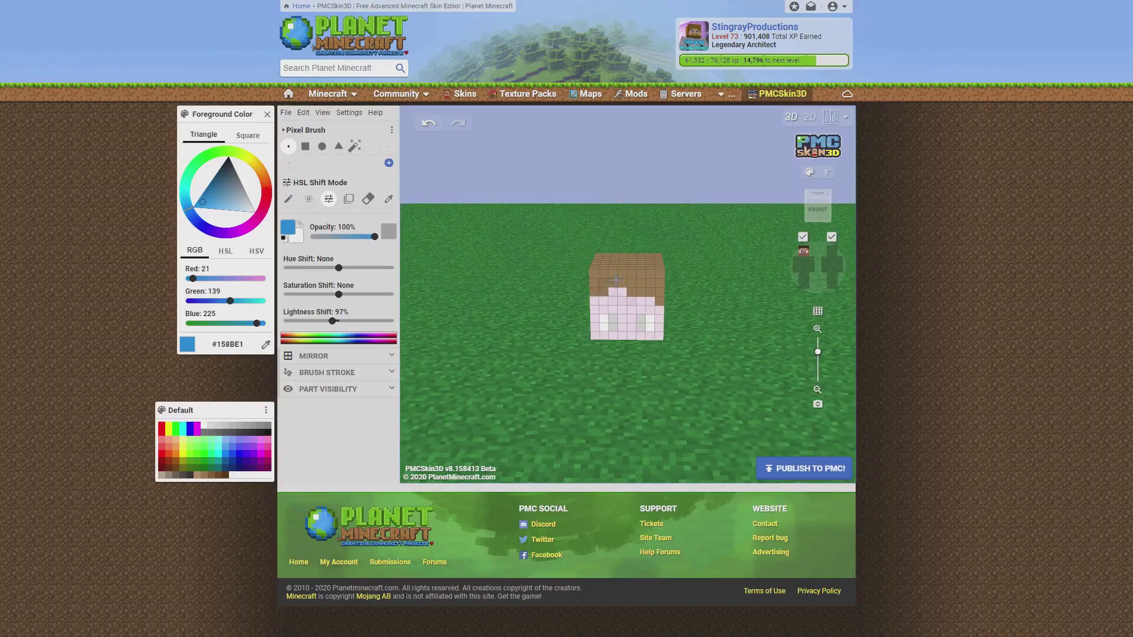
{"action": "mouse_move", "coordinate": [633, 284]}
{"action": "left_mouse_down"}
{"action": "mouse_move", "coordinate": [591, 289]}
{"action": "mouse_move", "coordinate": [600, 292]}
{"action": "mouse_move", "coordinate": [587, 327]}
{"action": "mouse_move", "coordinate": [555, 328]}
{"action": "mouse_move", "coordinate": [560, 315]}
{"action": "mouse_move", "coordinate": [562, 347]}
{"action": "left_mouse_up"}
{"action": "scroll", "coordinate": [575, 367], "scroll_direction": "up", "scroll_amount": 1}
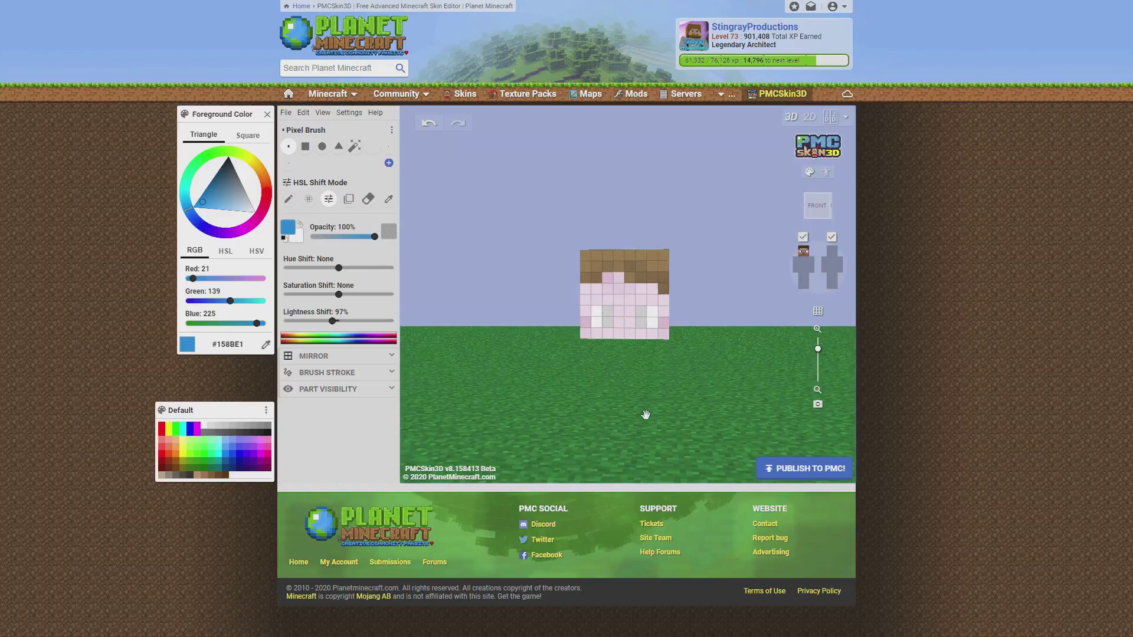
{"action": "left_click_drag", "start_coordinate": [526, 354], "coordinate": [640, 397]}
Darken pixels on the left side, back, top and underside of the head to finish its base shading
{"action": "left_click_drag", "start_coordinate": [708, 383], "coordinate": [625, 315]}
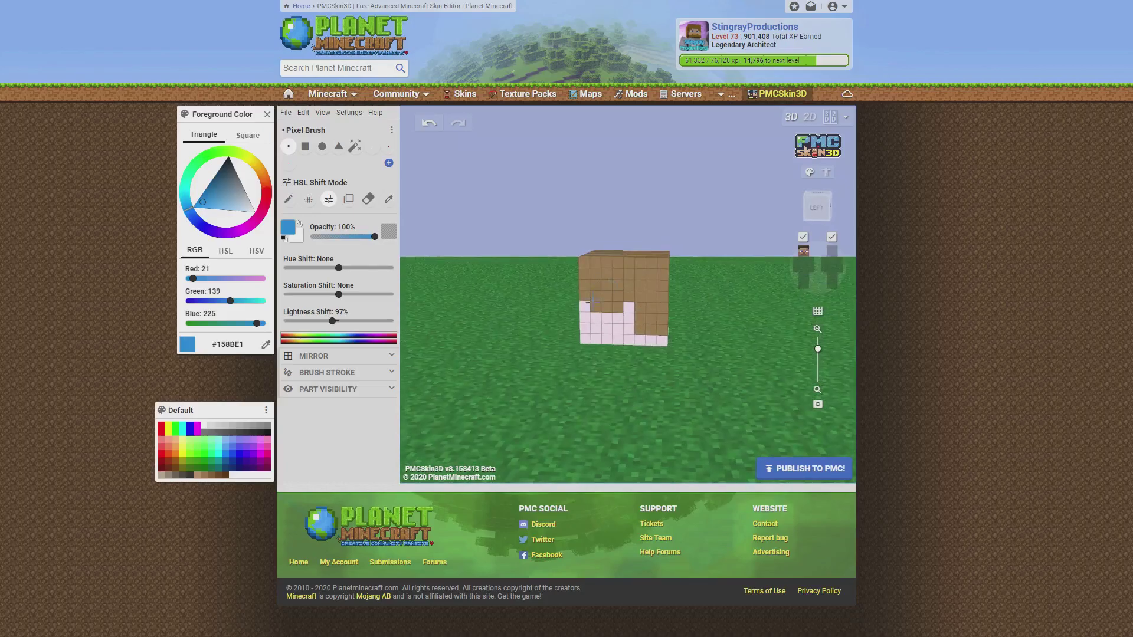
{"action": "left_click_drag", "start_coordinate": [699, 339], "coordinate": [614, 324]}
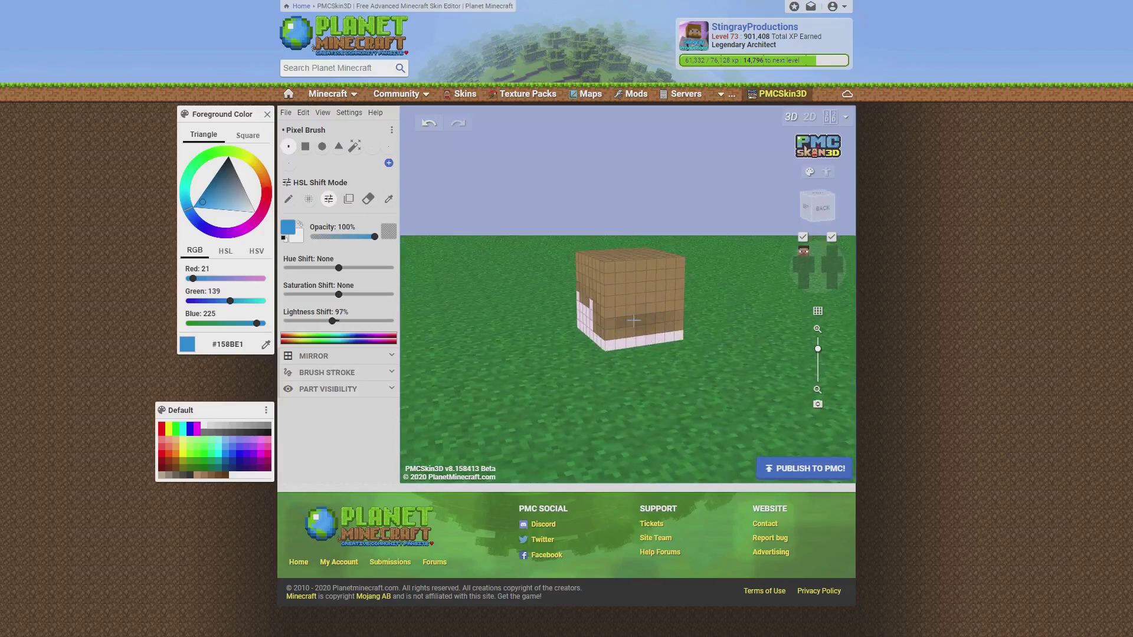
{"action": "left_click_drag", "start_coordinate": [672, 291], "coordinate": [607, 315]}
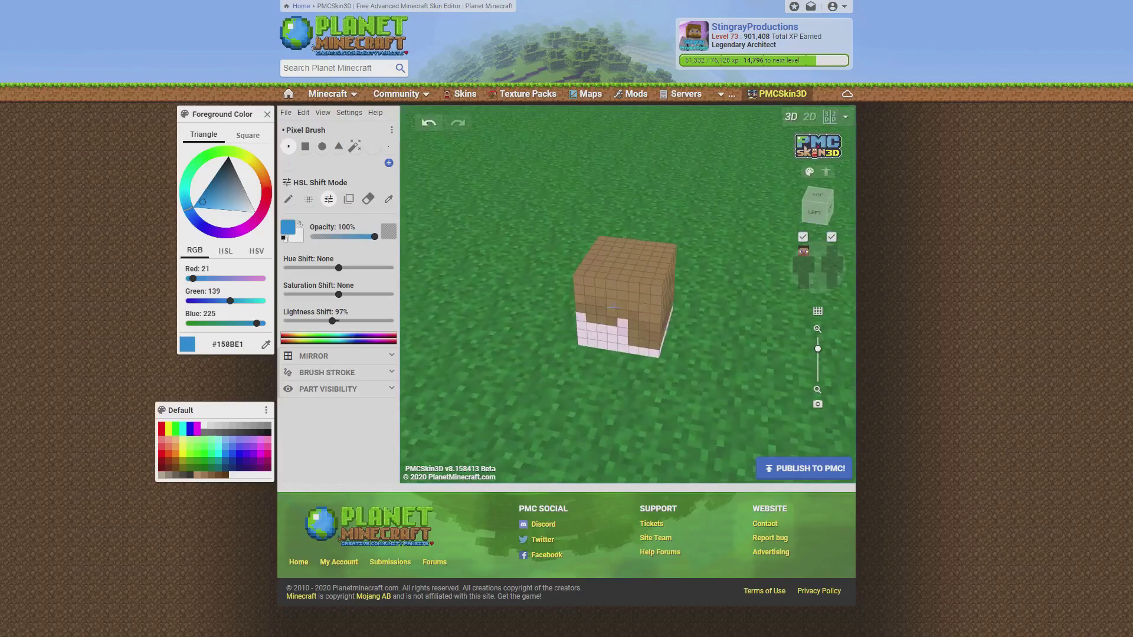
{"action": "mouse_move", "coordinate": [681, 246]}
{"action": "left_mouse_down"}
{"action": "mouse_move", "coordinate": [633, 307]}
{"action": "mouse_move", "coordinate": [591, 266]}
{"action": "mouse_move", "coordinate": [622, 343]}
{"action": "mouse_move", "coordinate": [632, 321]}
{"action": "mouse_move", "coordinate": [613, 304]}
{"action": "left_mouse_up"}
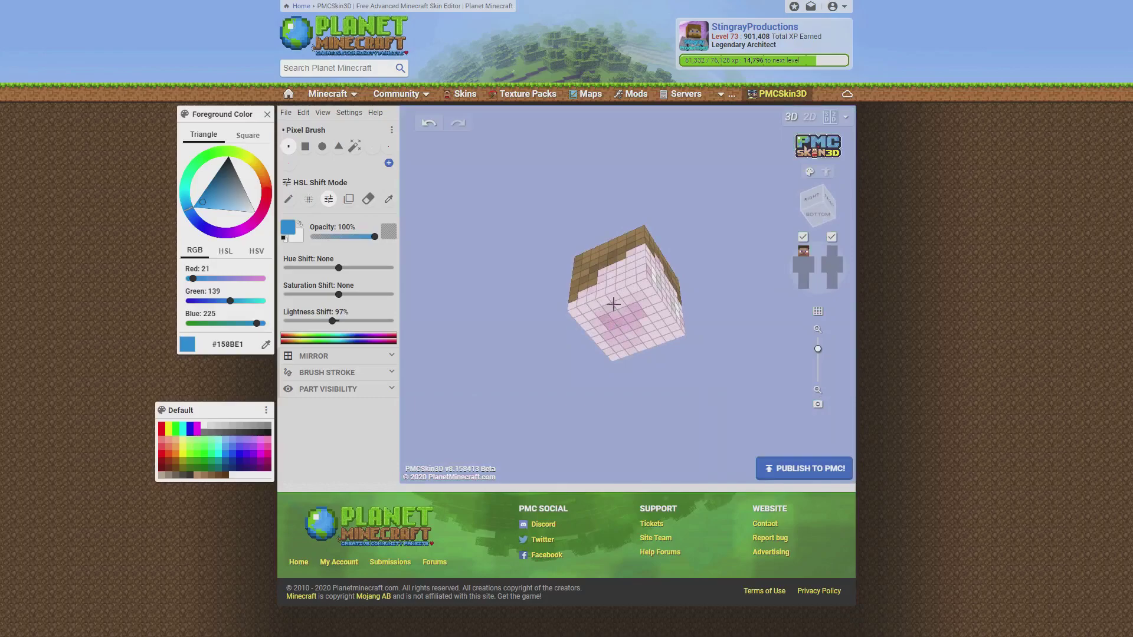
{"action": "left_click_drag", "start_coordinate": [693, 331], "coordinate": [637, 374]}
Swap the head's base layer for its outer layer and shade the raised hair tuft on the front and right side
{"action": "left_click", "coordinate": [803, 250]}
{"action": "left_click", "coordinate": [830, 250]}
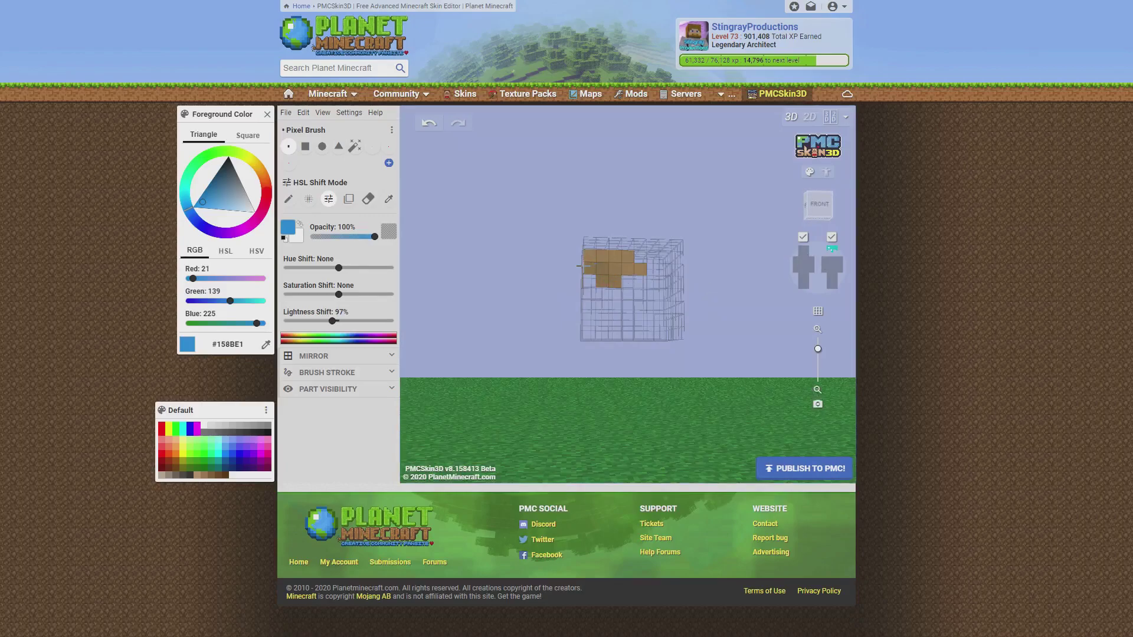
{"action": "left_click_drag", "start_coordinate": [517, 321], "coordinate": [611, 347]}
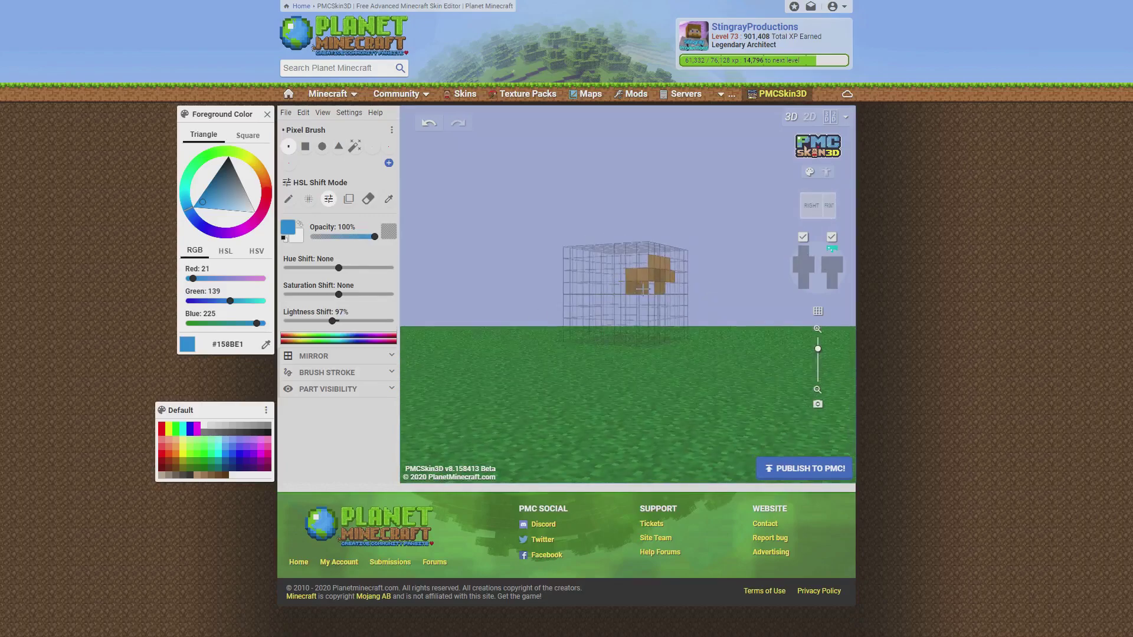
{"action": "left_click_drag", "start_coordinate": [709, 322], "coordinate": [622, 342]}
Isolate the torso's base layer and shade the shirt's folds on its front and right side
{"action": "left_click", "coordinate": [831, 250]}
{"action": "left_click", "coordinate": [803, 265]}
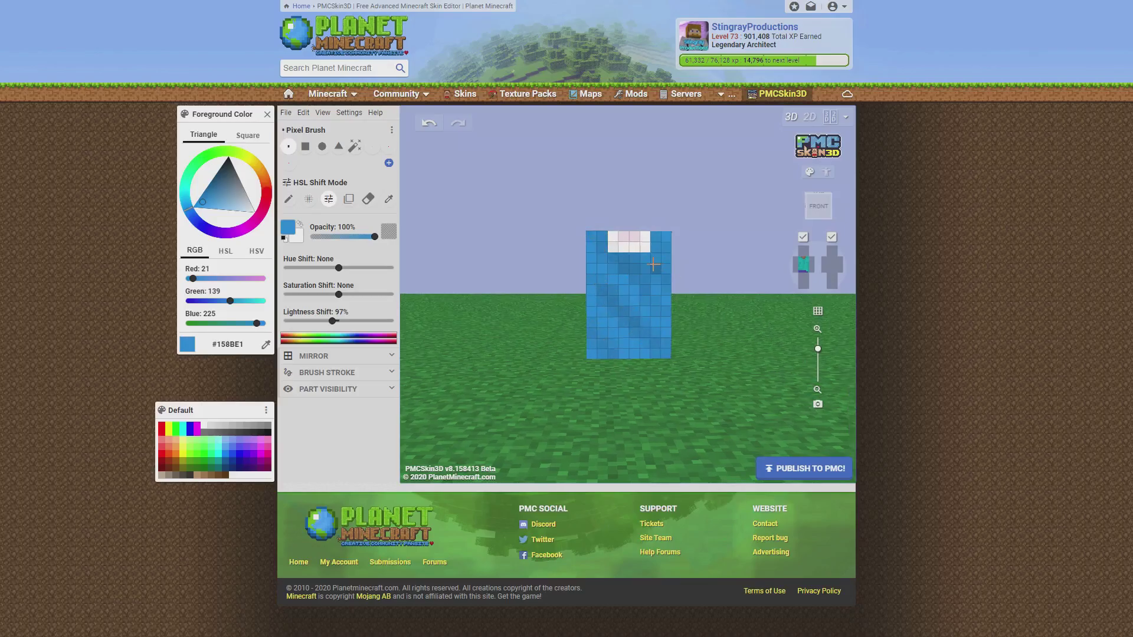
{"action": "left_click_drag", "start_coordinate": [486, 355], "coordinate": [572, 367]}
{"action": "left_click_drag", "start_coordinate": [611, 278], "coordinate": [613, 328]}
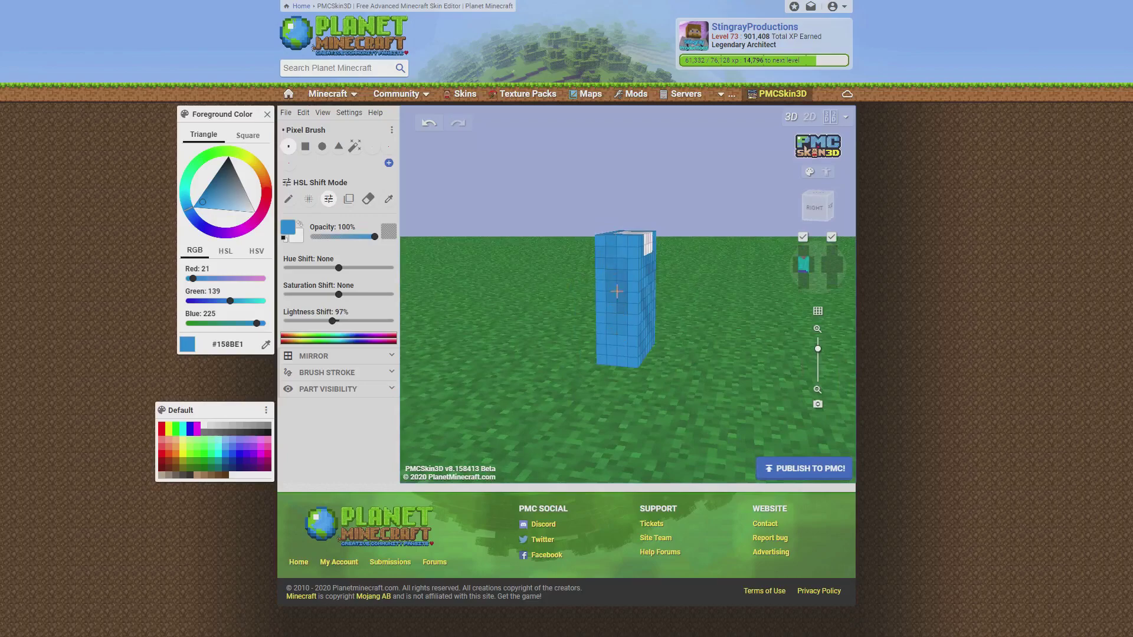
{"action": "left_click_drag", "start_coordinate": [611, 236], "coordinate": [619, 282]}
{"action": "left_click_drag", "start_coordinate": [626, 386], "coordinate": [618, 301]}
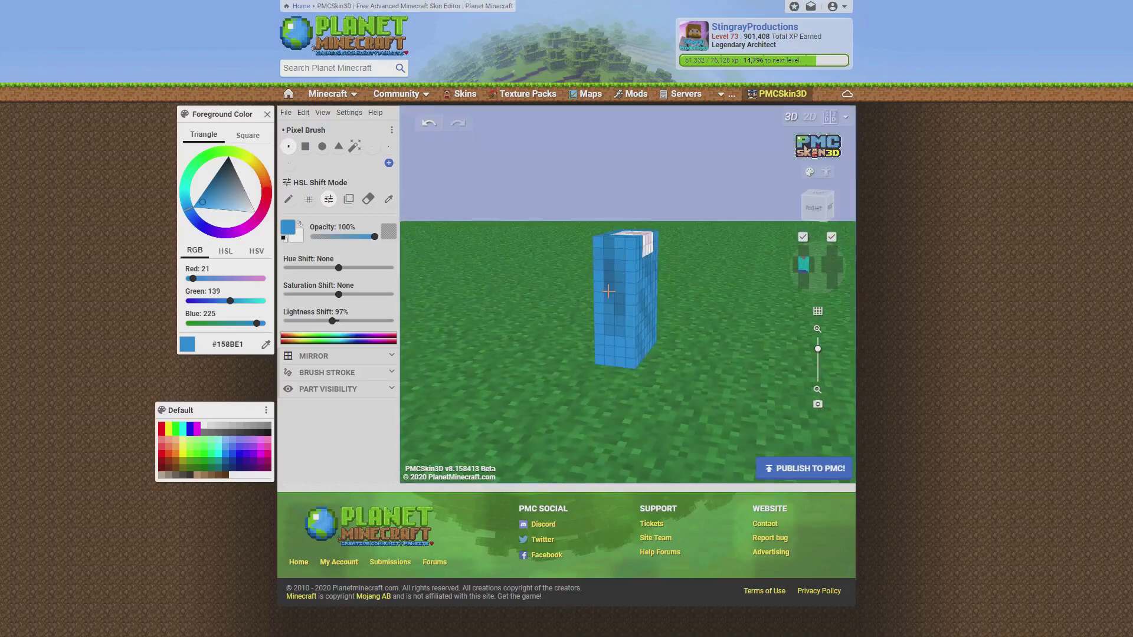
Darken shirt pixels on the torso's left side, top and underside
{"action": "left_click_drag", "start_coordinate": [615, 375], "coordinate": [637, 273]}
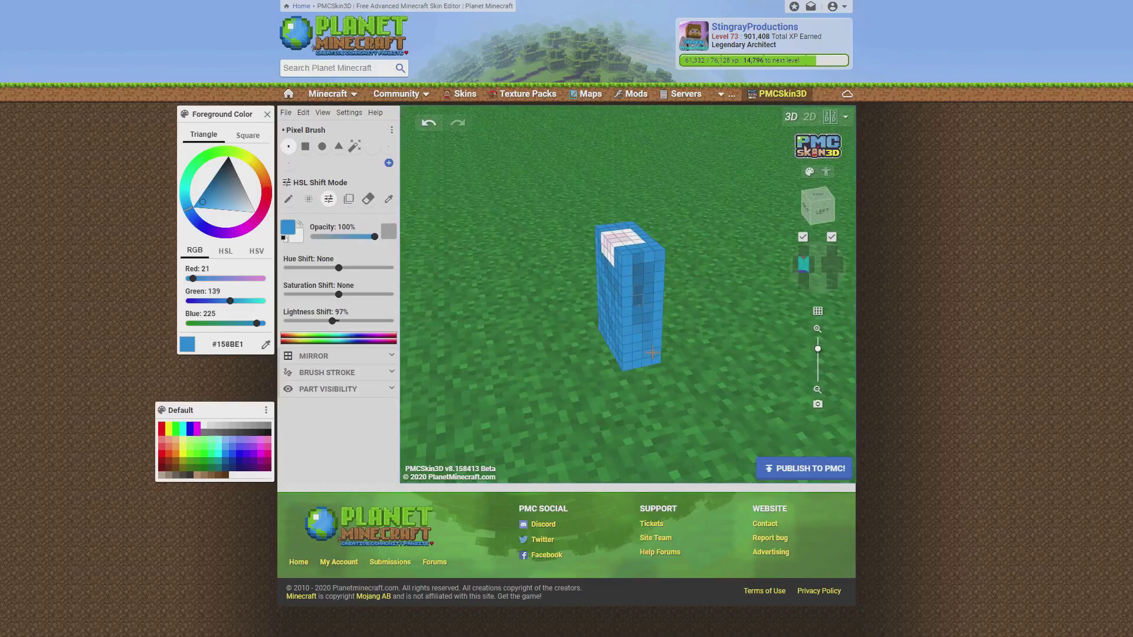
{"action": "left_click_drag", "start_coordinate": [646, 327], "coordinate": [654, 251]}
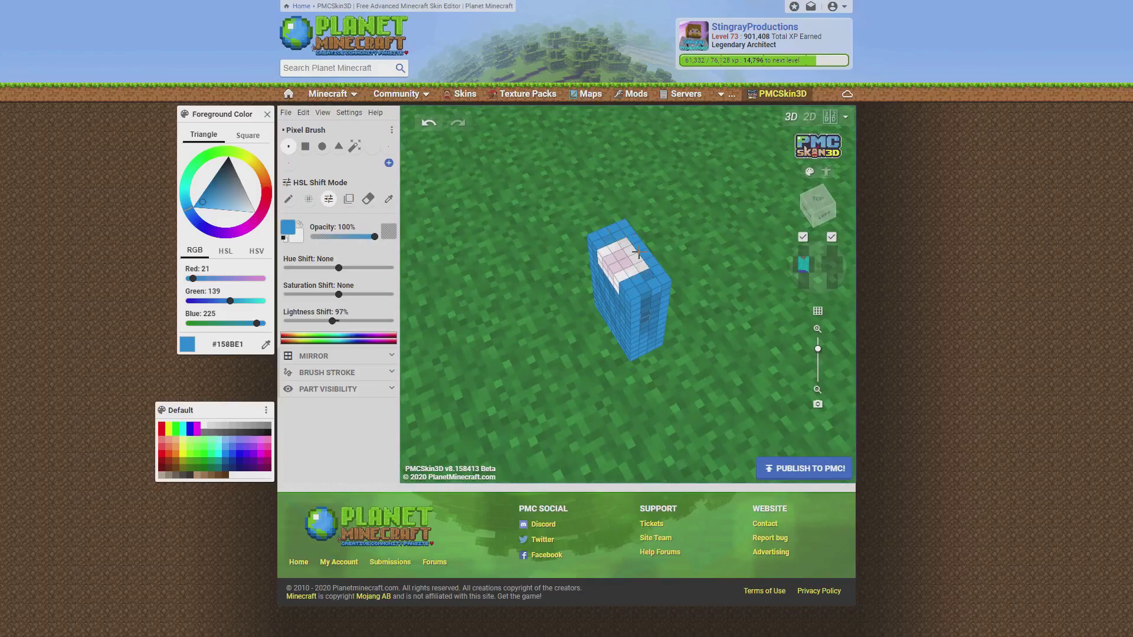
{"action": "left_click_drag", "start_coordinate": [642, 269], "coordinate": [640, 327]}
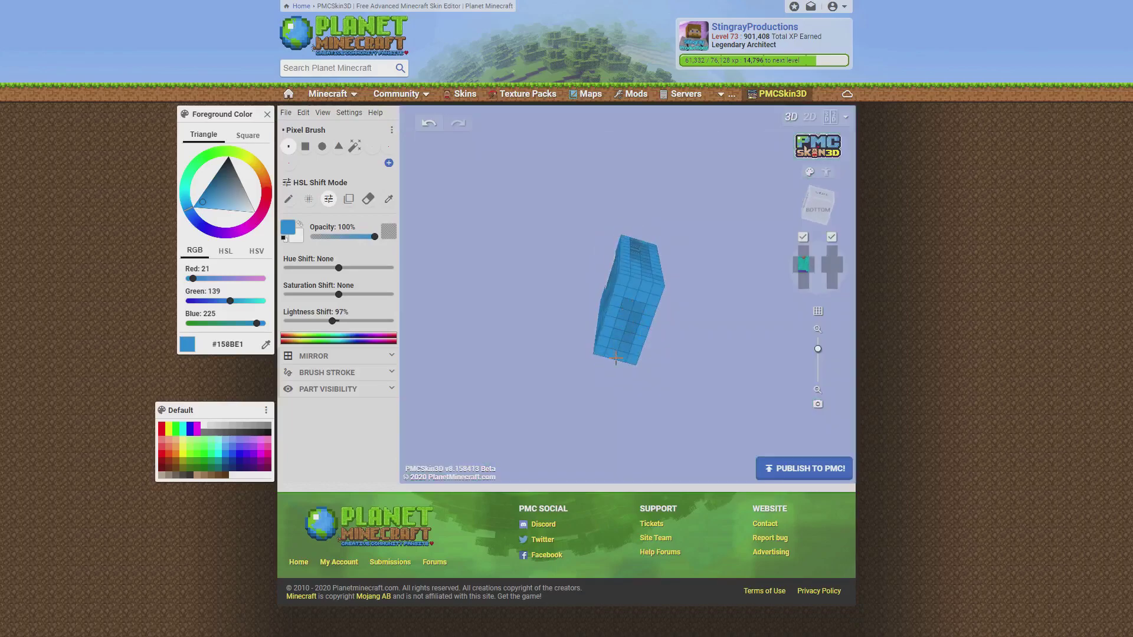
{"action": "left_click_drag", "start_coordinate": [636, 324], "coordinate": [635, 357]}
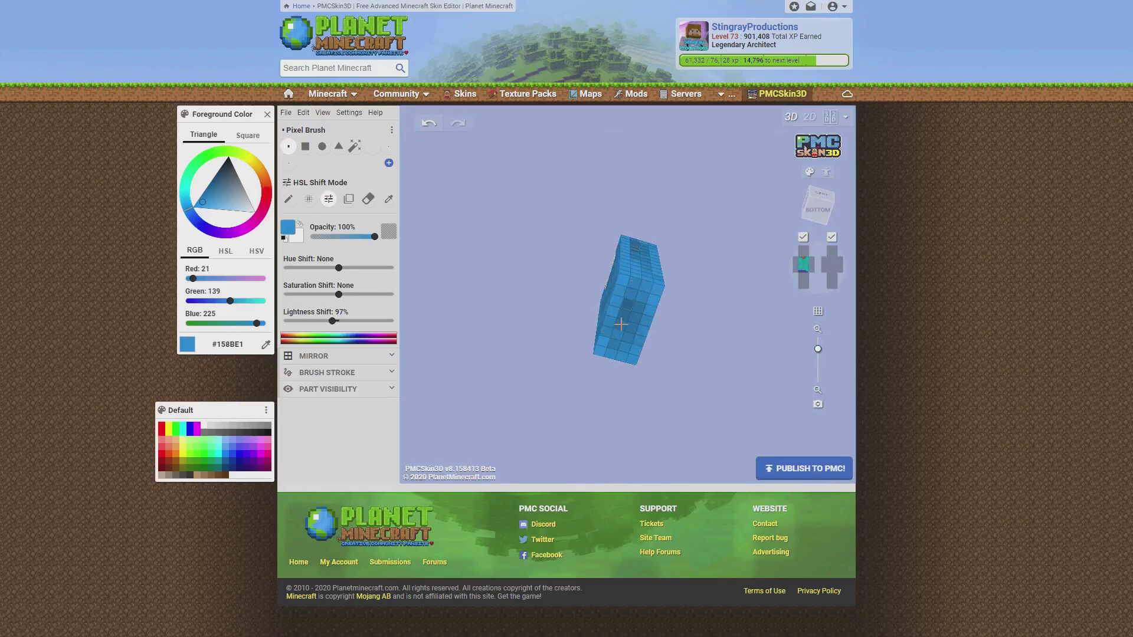
Shade diagonal folds across the back of the shirt on the torso
{"action": "left_click_drag", "start_coordinate": [737, 285], "coordinate": [563, 370]}
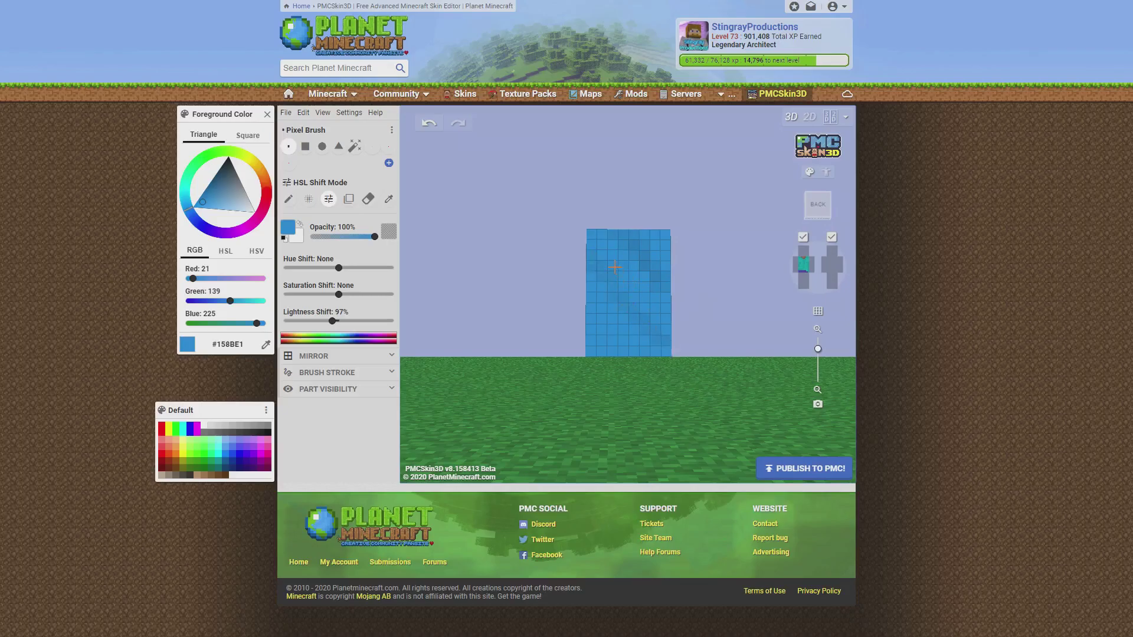
{"action": "left_click_drag", "start_coordinate": [612, 367], "coordinate": [588, 338]}
{"action": "left_click_drag", "start_coordinate": [677, 292], "coordinate": [633, 265]}
{"action": "left_click_drag", "start_coordinate": [723, 321], "coordinate": [630, 322]}
{"action": "left_click_drag", "start_coordinate": [695, 369], "coordinate": [689, 405]}
Swap the torso's base layer for its outer layer, then hide it and show only the right arm's base layer
{"action": "left_click", "coordinate": [806, 271]}
{"action": "left_click", "coordinate": [833, 266]}
{"action": "left_click_drag", "start_coordinate": [601, 359], "coordinate": [838, 273]}
{"action": "left_click", "coordinate": [830, 266]}
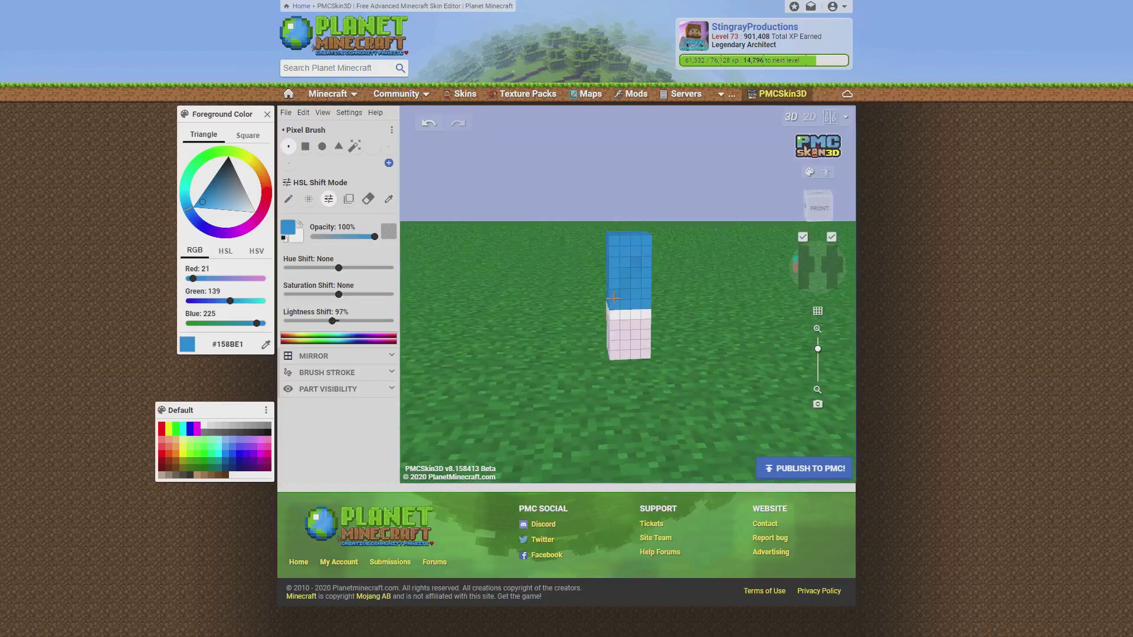
Shade the shirt sleeve and hand around the sides and top of the right arm's base layer
{"action": "left_click_drag", "start_coordinate": [593, 362], "coordinate": [691, 328]}
{"action": "left_click_drag", "start_coordinate": [645, 273], "coordinate": [624, 258]}
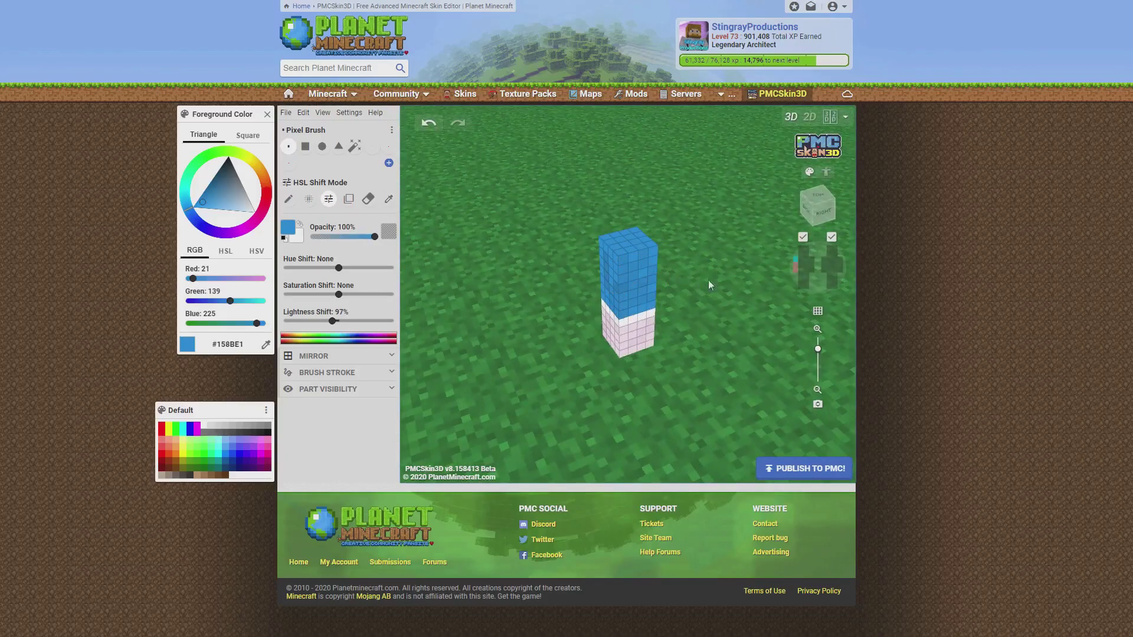
{"action": "left_click_drag", "start_coordinate": [714, 277], "coordinate": [579, 275]}
{"action": "left_click_drag", "start_coordinate": [627, 245], "coordinate": [624, 254]}
{"action": "left_click_drag", "start_coordinate": [694, 312], "coordinate": [521, 290]}
{"action": "left_click_drag", "start_coordinate": [601, 261], "coordinate": [728, 278]}
Isolate the right arm's outer layer and darken pixels around its blue sleeve and white cuff
{"action": "left_click", "coordinate": [824, 260]}
{"action": "left_click", "coordinate": [794, 265]}
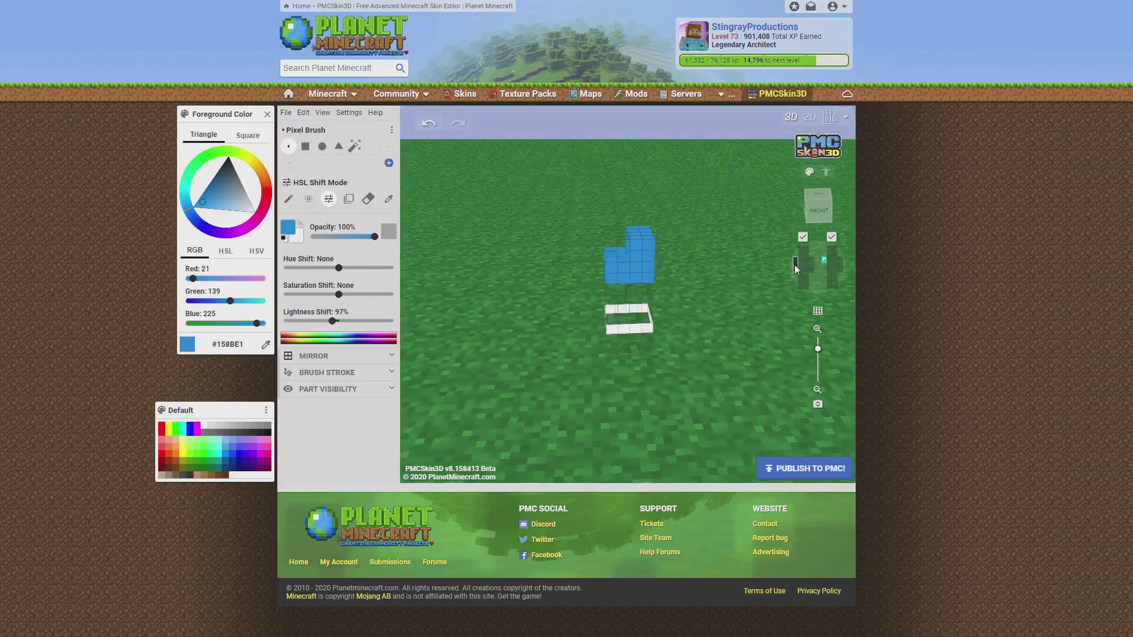
{"action": "left_click_drag", "start_coordinate": [638, 248], "coordinate": [602, 298]}
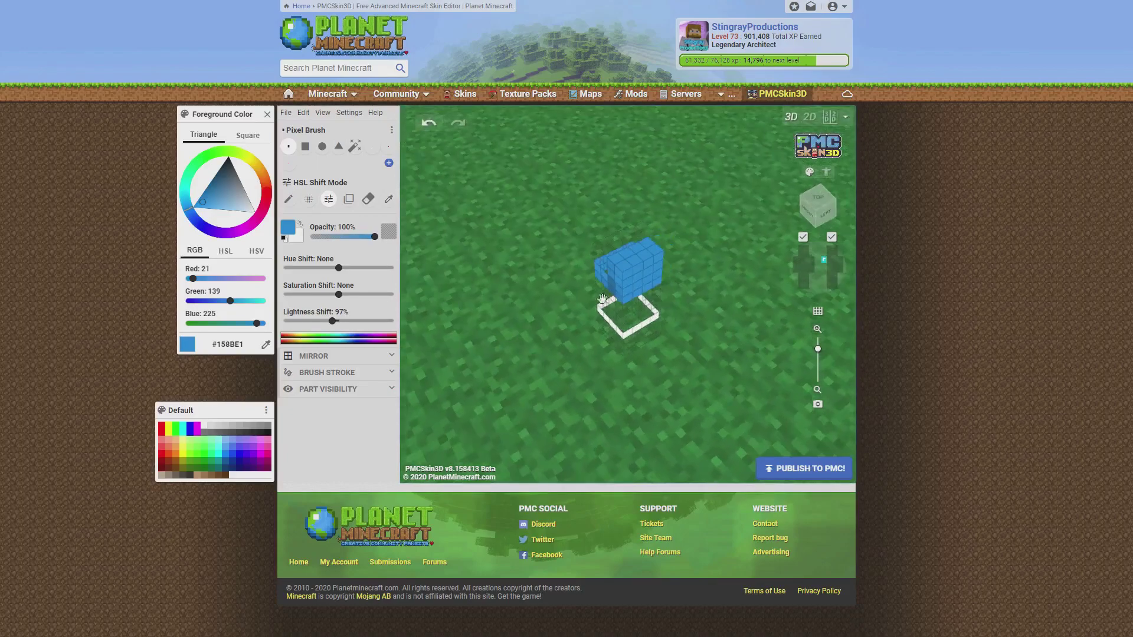
{"action": "left_click_drag", "start_coordinate": [729, 282], "coordinate": [627, 273]}
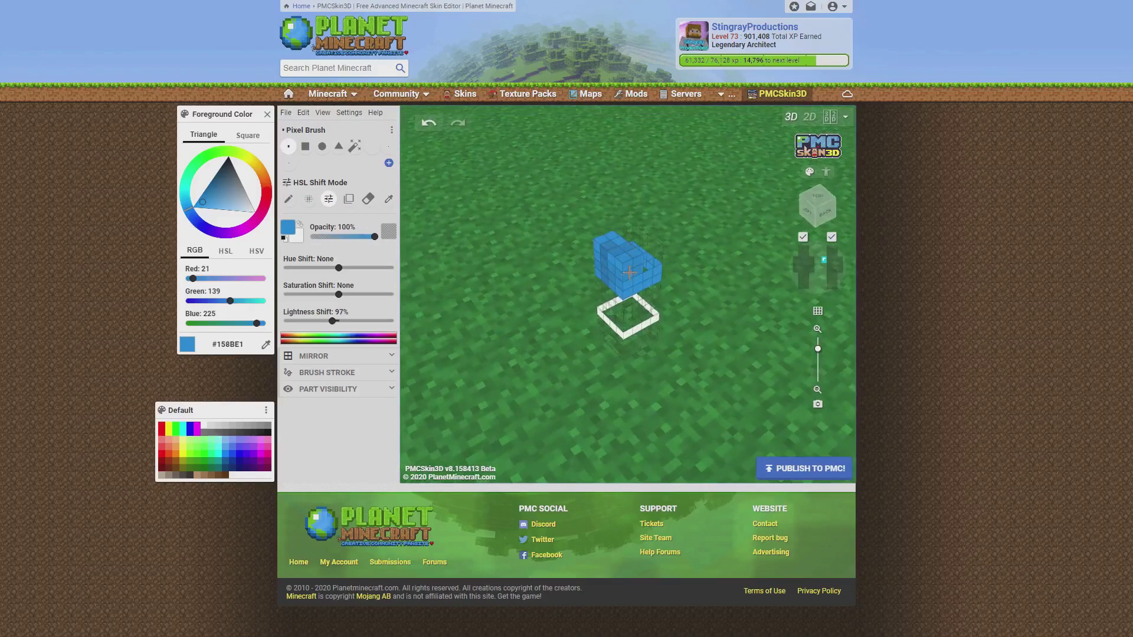
{"action": "left_click_drag", "start_coordinate": [652, 331], "coordinate": [694, 297]}
{"action": "left_click_drag", "start_coordinate": [577, 352], "coordinate": [637, 317]}
{"action": "left_click_drag", "start_coordinate": [570, 332], "coordinate": [609, 320]}
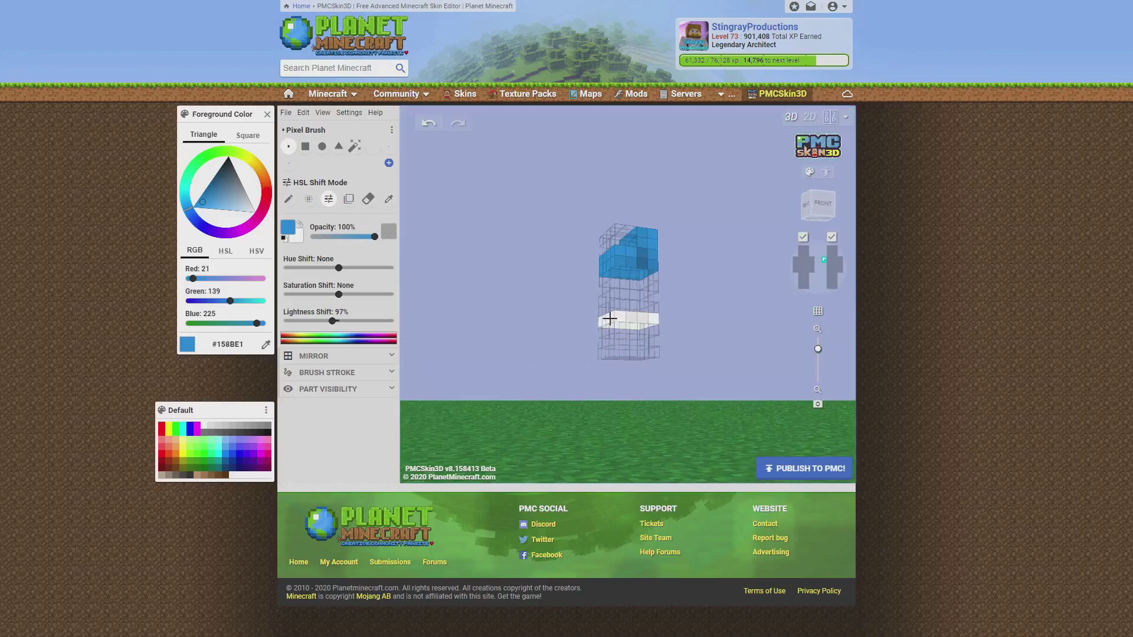
Isolate the right leg's base layer and shade the trousers on its front, left side and back
{"action": "key", "text": "space"}
{"action": "left_click", "coordinate": [828, 264]}
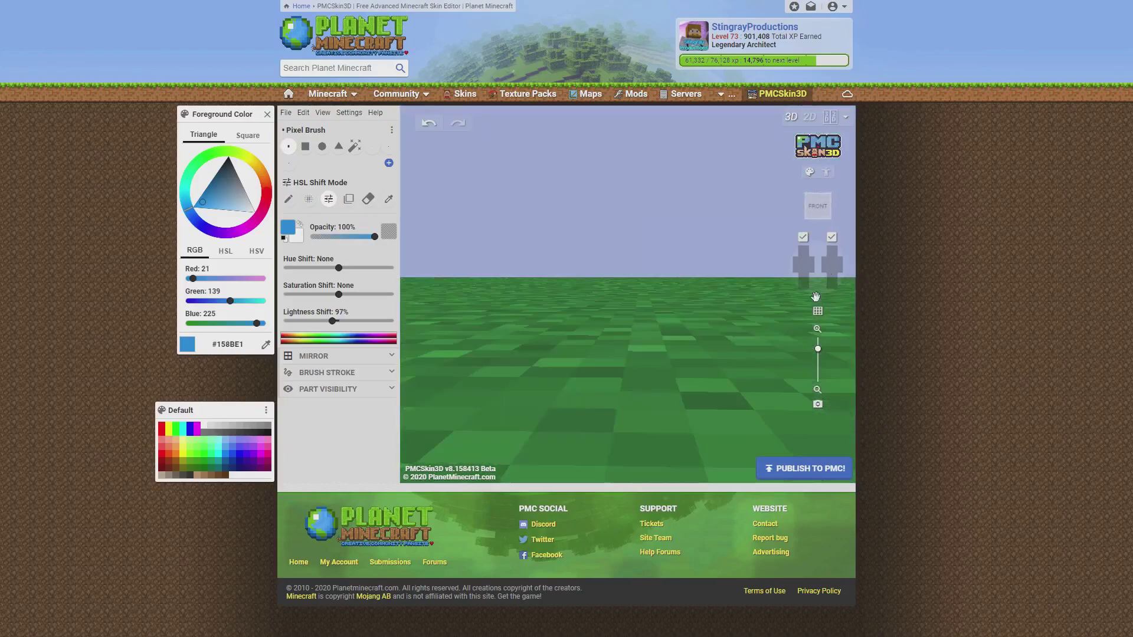
{"action": "left_click", "coordinate": [801, 276]}
{"action": "left_click_drag", "start_coordinate": [694, 356], "coordinate": [647, 284]}
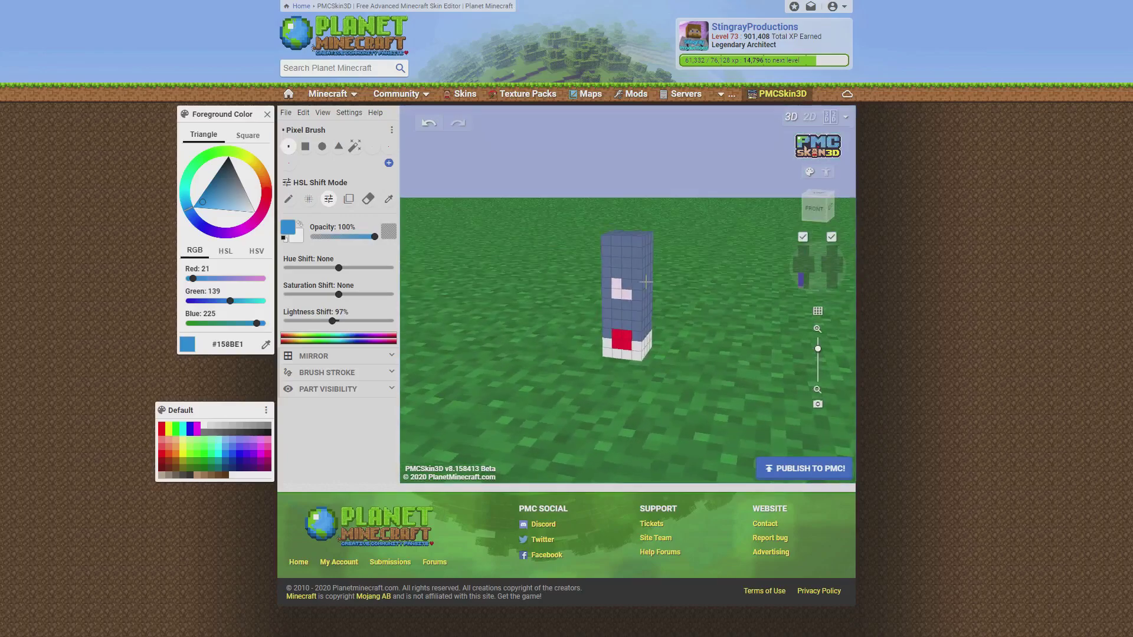
{"action": "left_click_drag", "start_coordinate": [665, 324], "coordinate": [614, 285]}
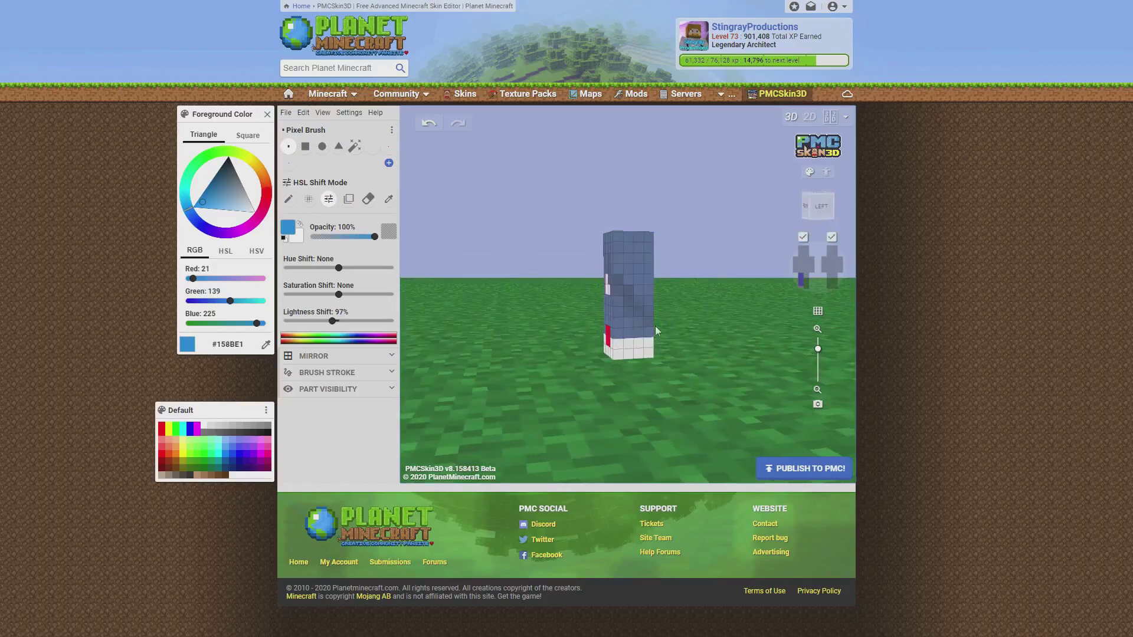
{"action": "left_click_drag", "start_coordinate": [656, 331], "coordinate": [611, 256]}
{"action": "left_click_drag", "start_coordinate": [696, 317], "coordinate": [608, 259]}
Darken the middle of the shoe sole and shade the right side and top of the right leg
{"action": "left_click_drag", "start_coordinate": [621, 352], "coordinate": [640, 316]}
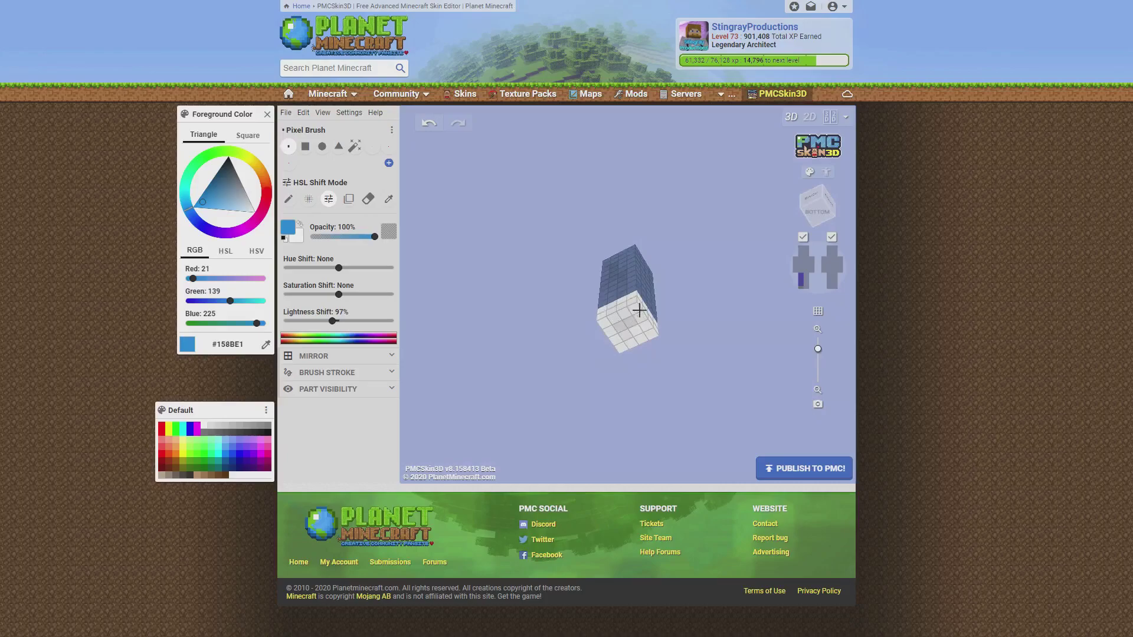
{"action": "left_click_drag", "start_coordinate": [629, 335], "coordinate": [642, 285]}
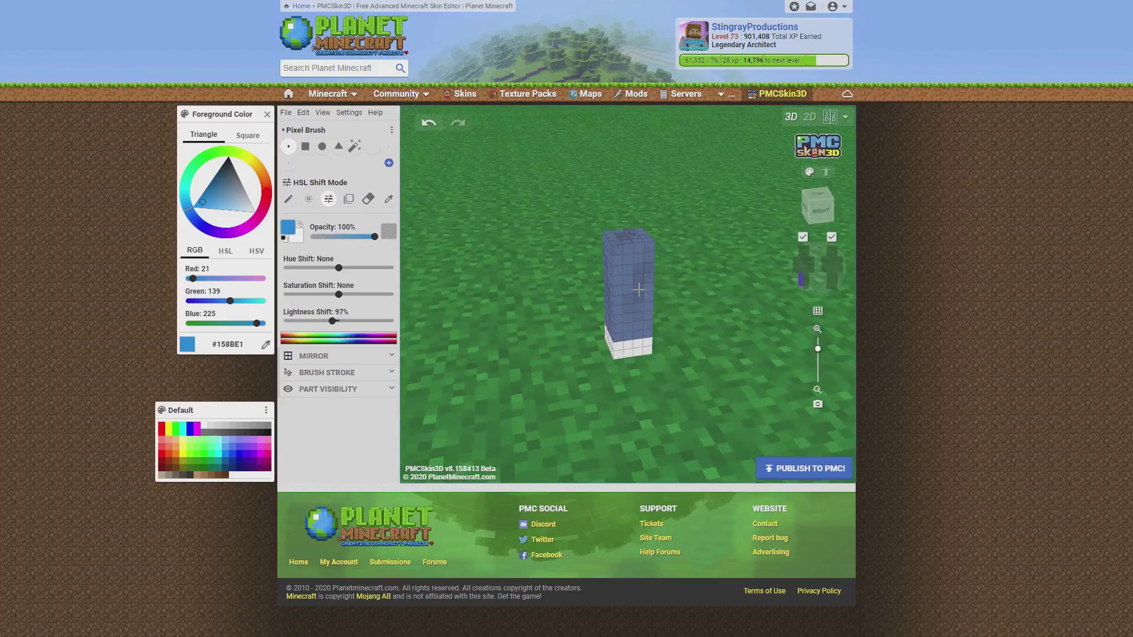
{"action": "left_click_drag", "start_coordinate": [713, 328], "coordinate": [626, 246]}
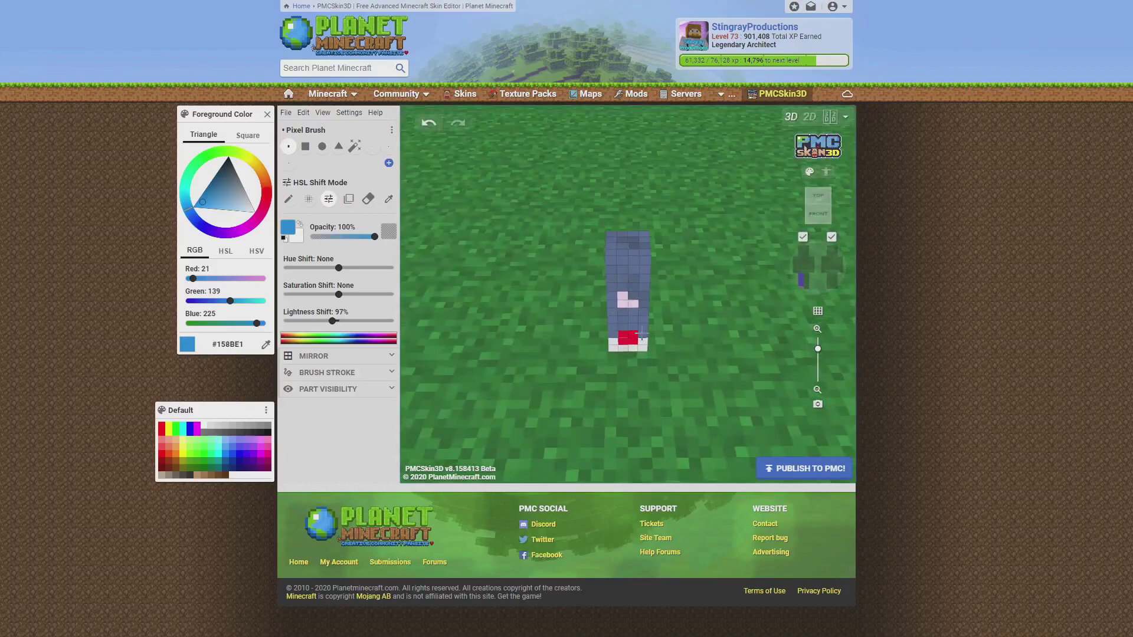
Isolate the right leg's outer layer and shade its shoe and the ripped trouser pixels
{"action": "left_click", "coordinate": [801, 283]}
{"action": "left_click", "coordinate": [829, 284]}
{"action": "left_click_drag", "start_coordinate": [723, 339], "coordinate": [721, 300]}
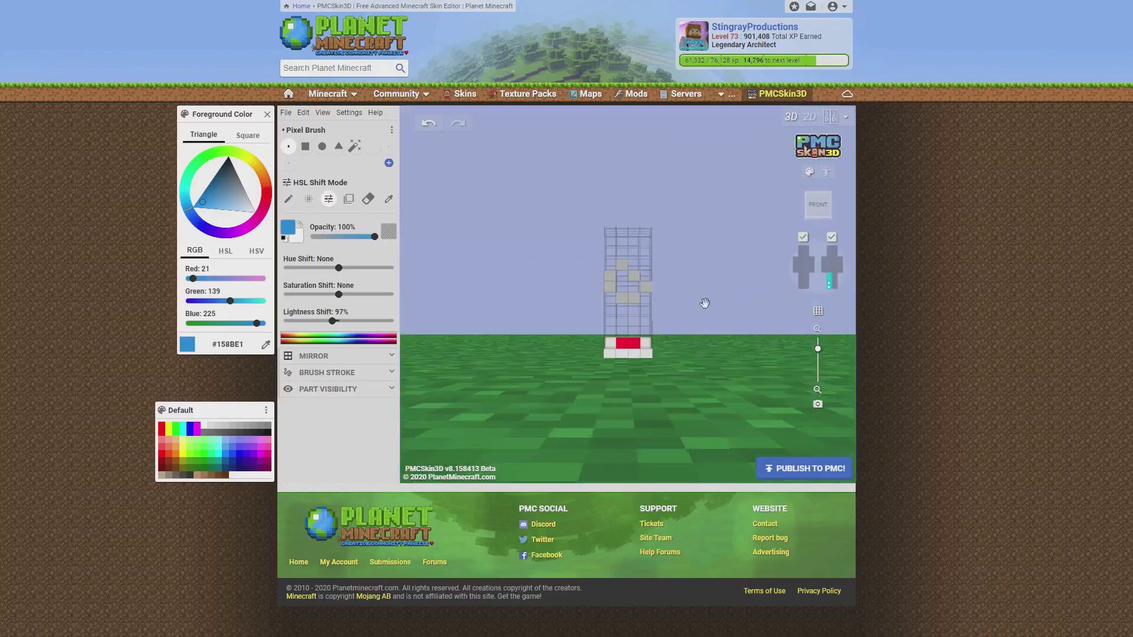
{"action": "mouse_move", "coordinate": [631, 356]}
{"action": "left_mouse_down"}
{"action": "mouse_move", "coordinate": [644, 346]}
{"action": "mouse_move", "coordinate": [615, 359]}
{"action": "left_mouse_up"}
{"action": "left_click", "coordinate": [638, 346]}
{"action": "left_click_drag", "start_coordinate": [713, 354], "coordinate": [664, 315]}
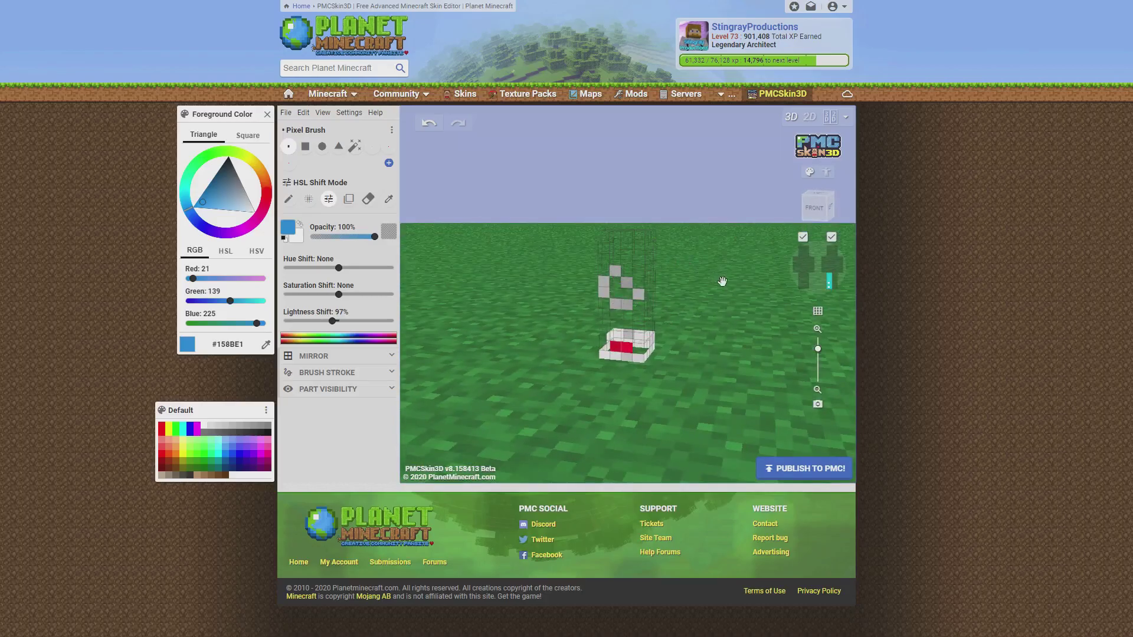
{"action": "left_click_drag", "start_coordinate": [722, 281], "coordinate": [735, 277]}
Show all base-layer and outer-layer parts of the head, torso, arms and legs again
{"action": "left_click", "coordinate": [829, 281]}
{"action": "left_click", "coordinate": [799, 280]}
{"action": "left_click", "coordinate": [806, 279]}
{"action": "left_click", "coordinate": [801, 265]}
{"action": "left_click", "coordinate": [796, 263]}
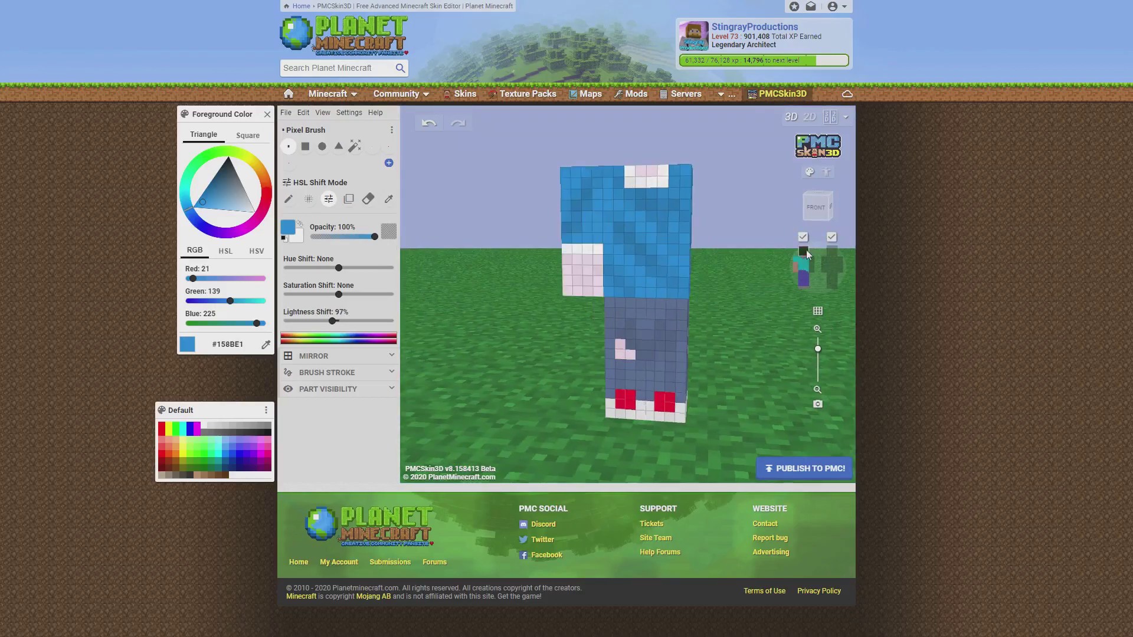
{"action": "left_click", "coordinate": [803, 252]}
{"action": "left_click", "coordinate": [812, 264]}
{"action": "left_click", "coordinate": [822, 265]}
{"action": "left_click", "coordinate": [827, 266]}
{"action": "left_click", "coordinate": [832, 249]}
{"action": "left_click", "coordinate": [843, 266]}
{"action": "left_click", "coordinate": [835, 285]}
Examine the complete shaded skin with all parts of both layers shown
{"action": "scroll", "coordinate": [760, 330], "scroll_direction": "down", "scroll_amount": 2}
{"action": "left_click_drag", "start_coordinate": [695, 336], "coordinate": [721, 305]}
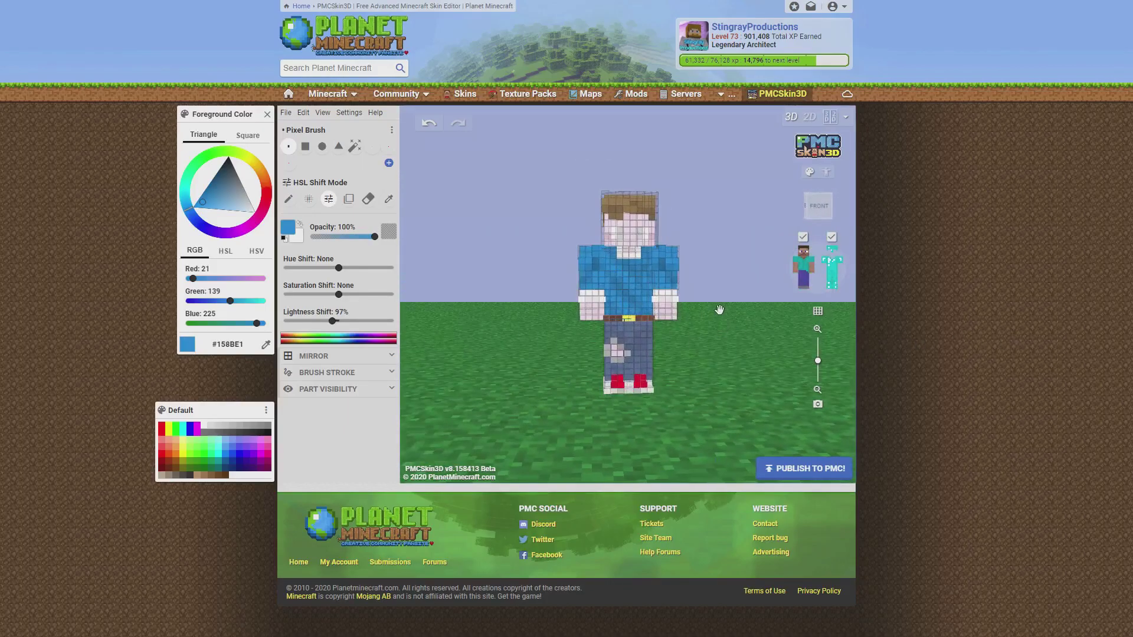
{"action": "scroll", "coordinate": [716, 355], "scroll_direction": "up", "scroll_amount": 2}
{"action": "left_click_drag", "start_coordinate": [731, 342], "coordinate": [691, 342]}
{"action": "scroll", "coordinate": [757, 339], "scroll_direction": "down", "scroll_amount": 1}
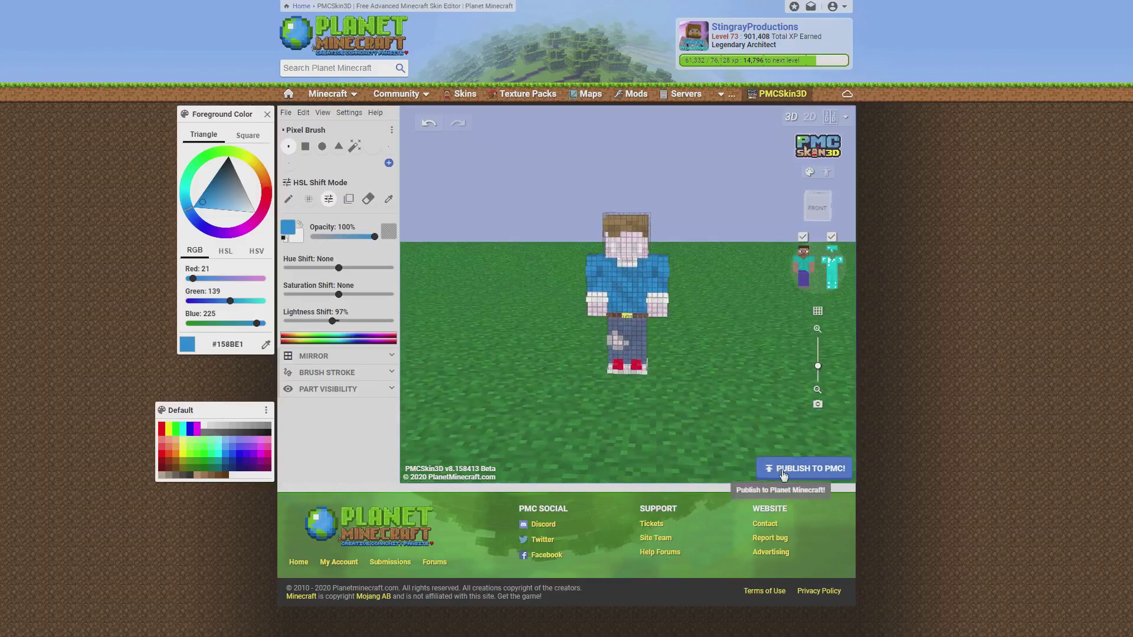
{"action": "left_click_drag", "start_coordinate": [699, 340], "coordinate": [520, 309]}
{"action": "scroll", "coordinate": [525, 304], "scroll_direction": "up", "scroll_amount": 2}
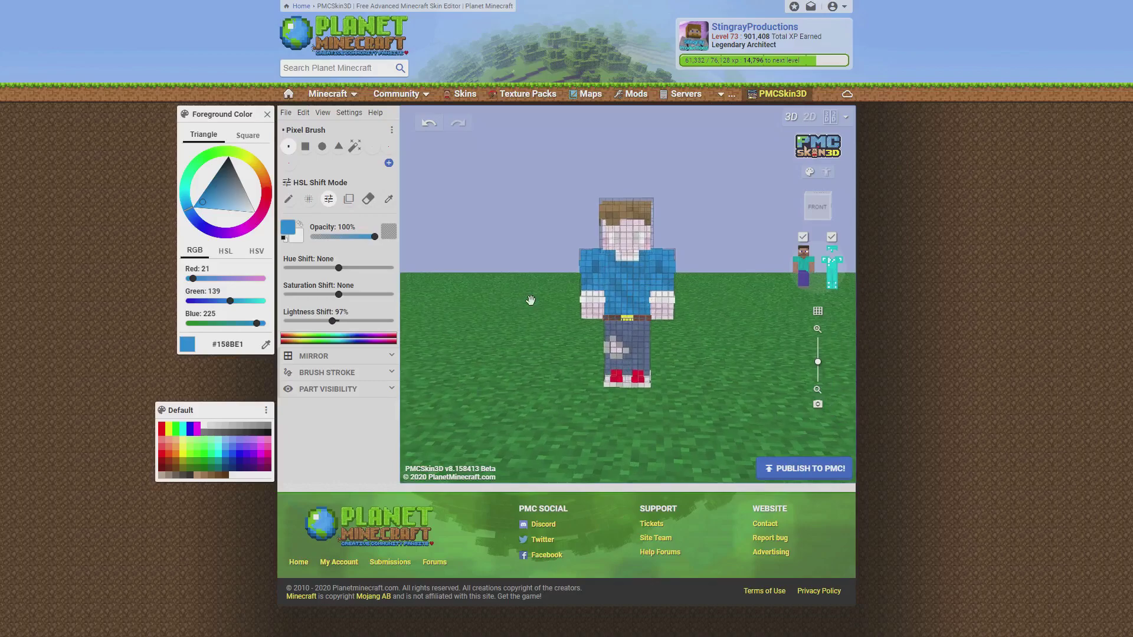
{"action": "scroll", "coordinate": [531, 300], "scroll_direction": "up", "scroll_amount": 1}
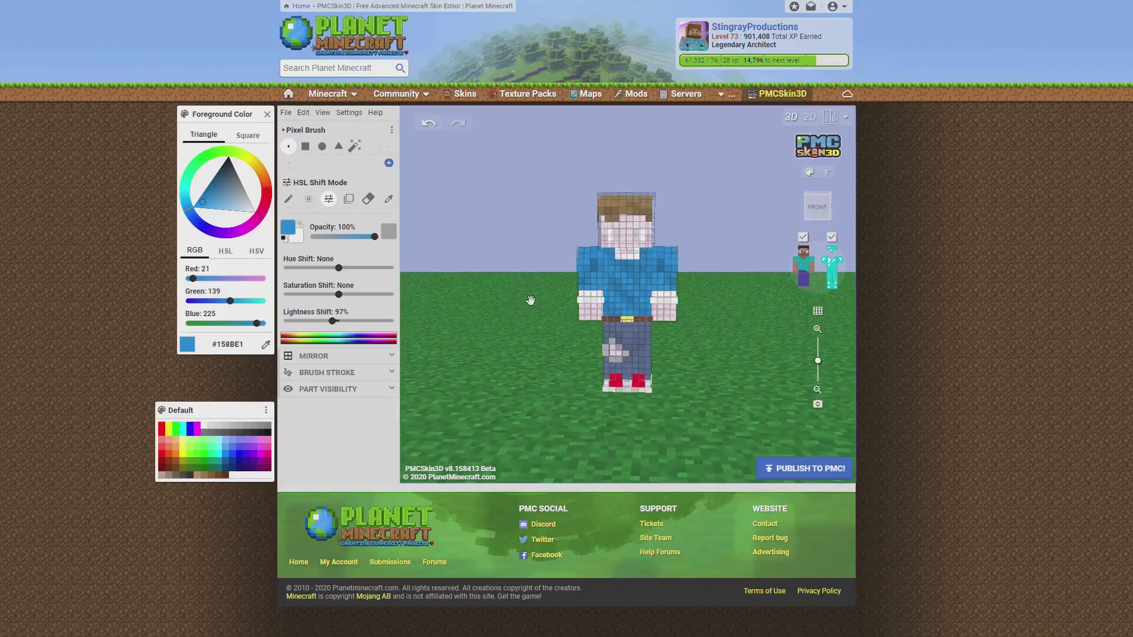